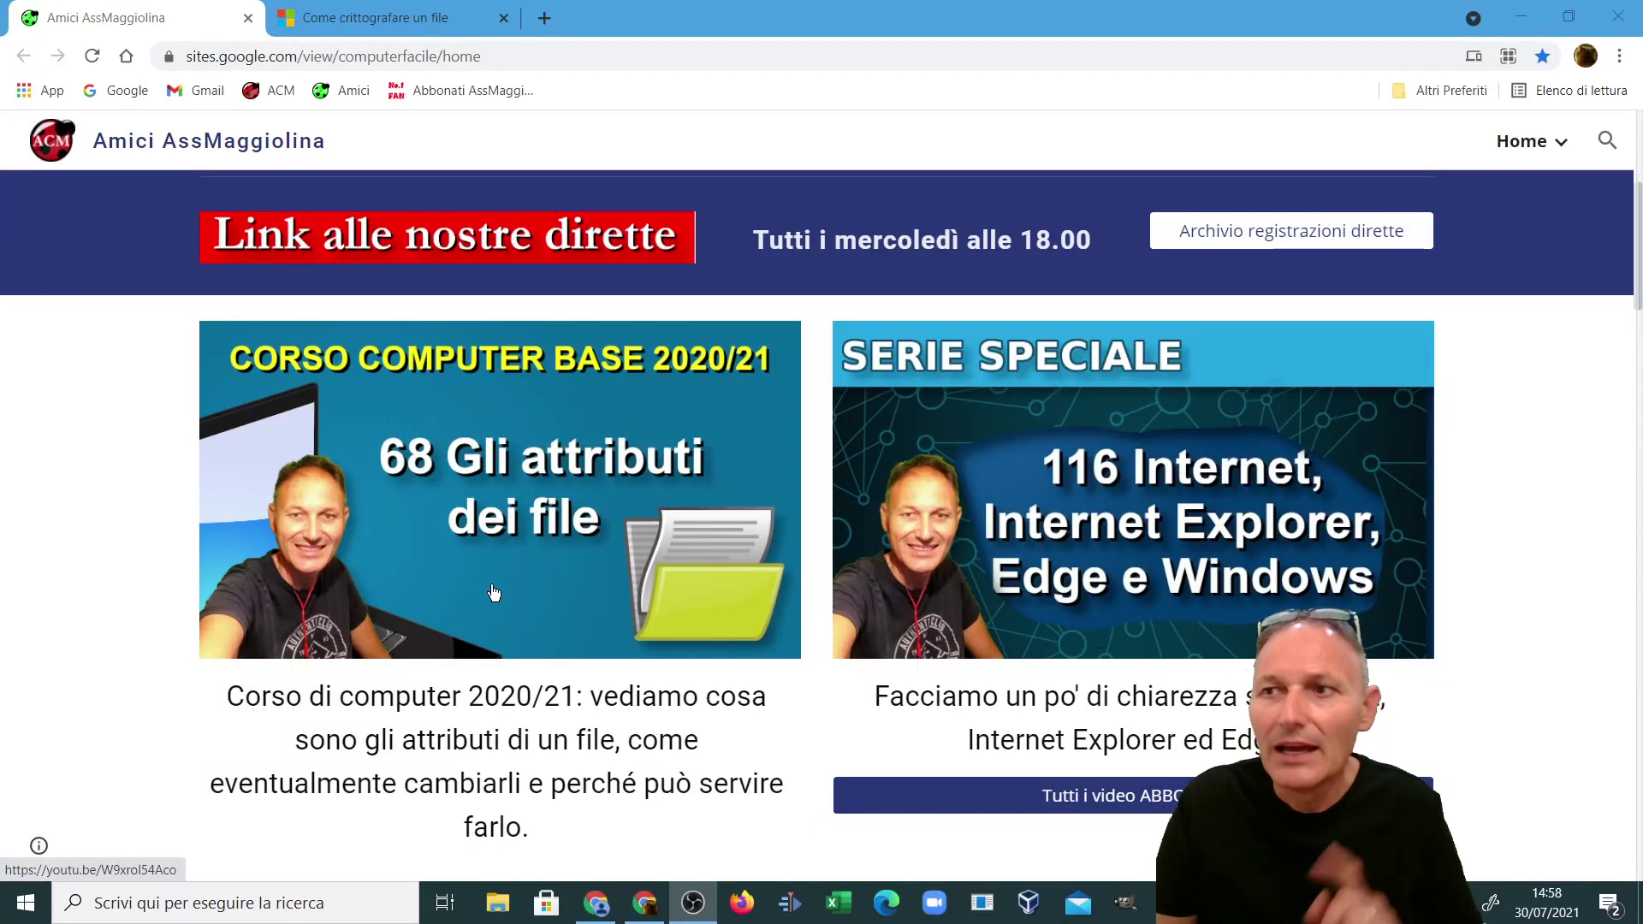
# Minimize the browser and open the Documenti folder in File Explorer.
pyautogui.click(1518, 19)
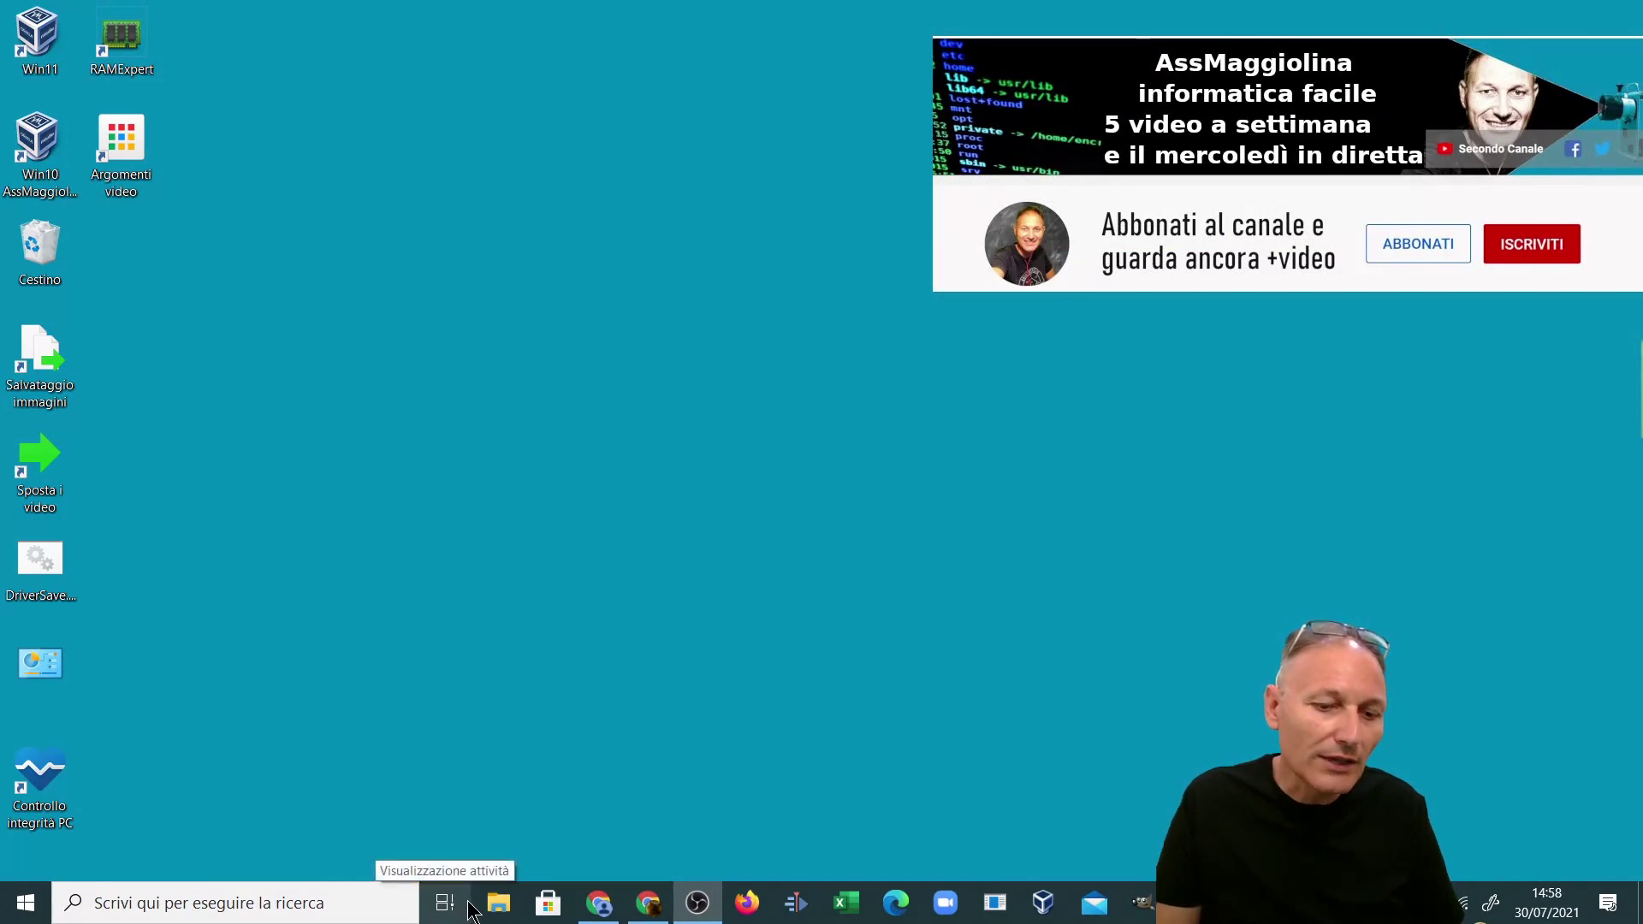
pyautogui.click(497, 906)
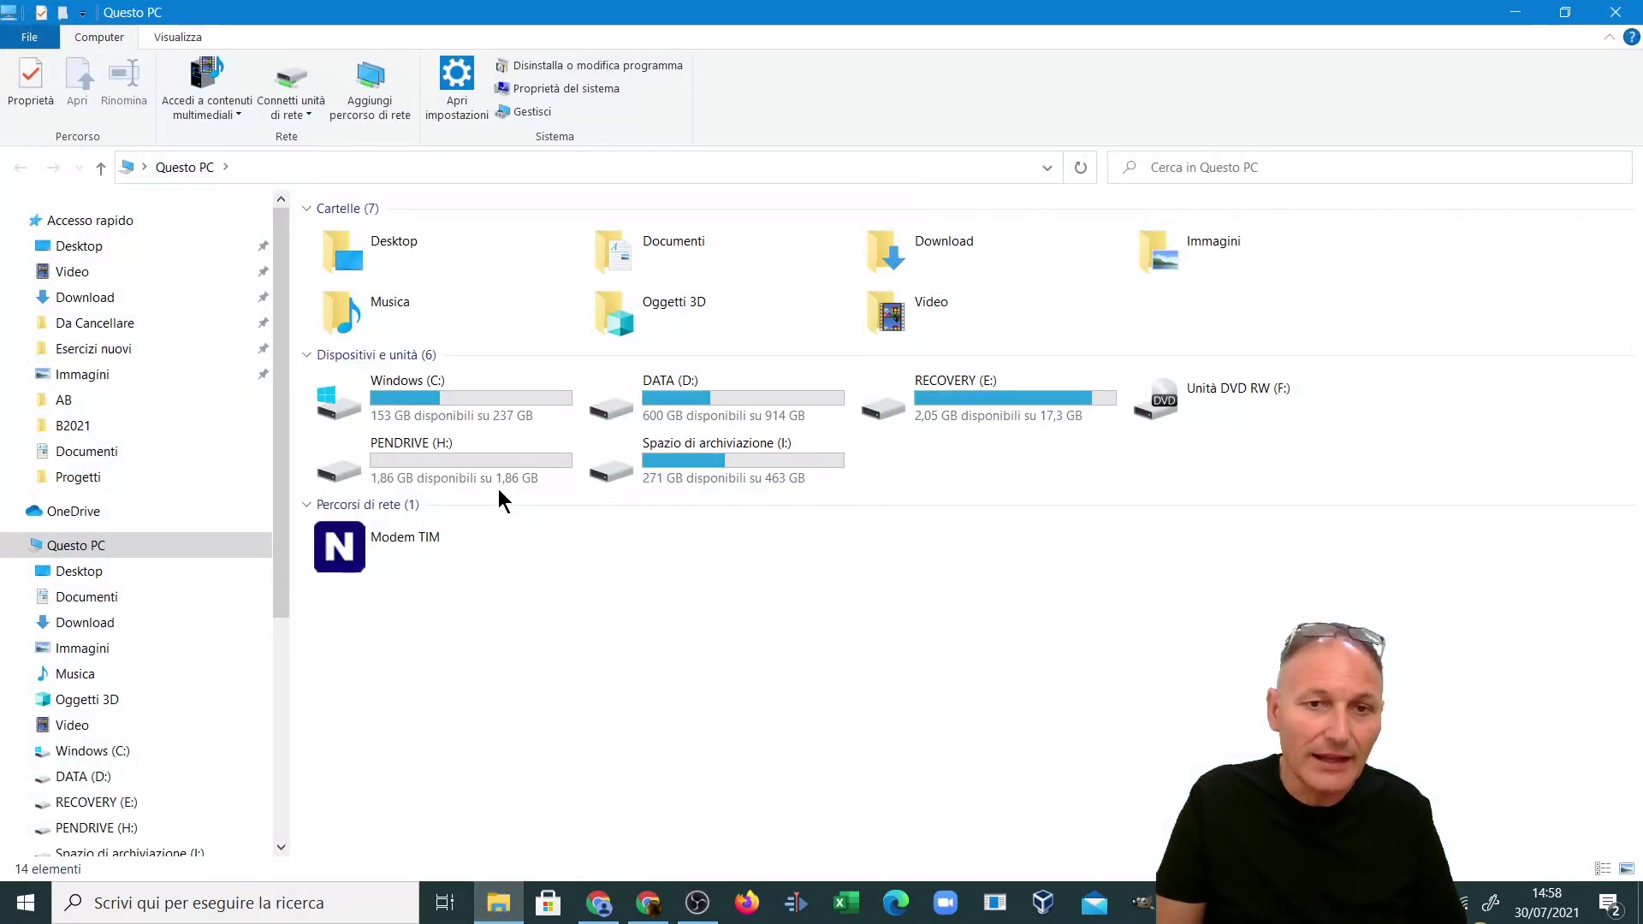
pyautogui.click(646, 254)
pyautogui.doubleClick(647, 254)
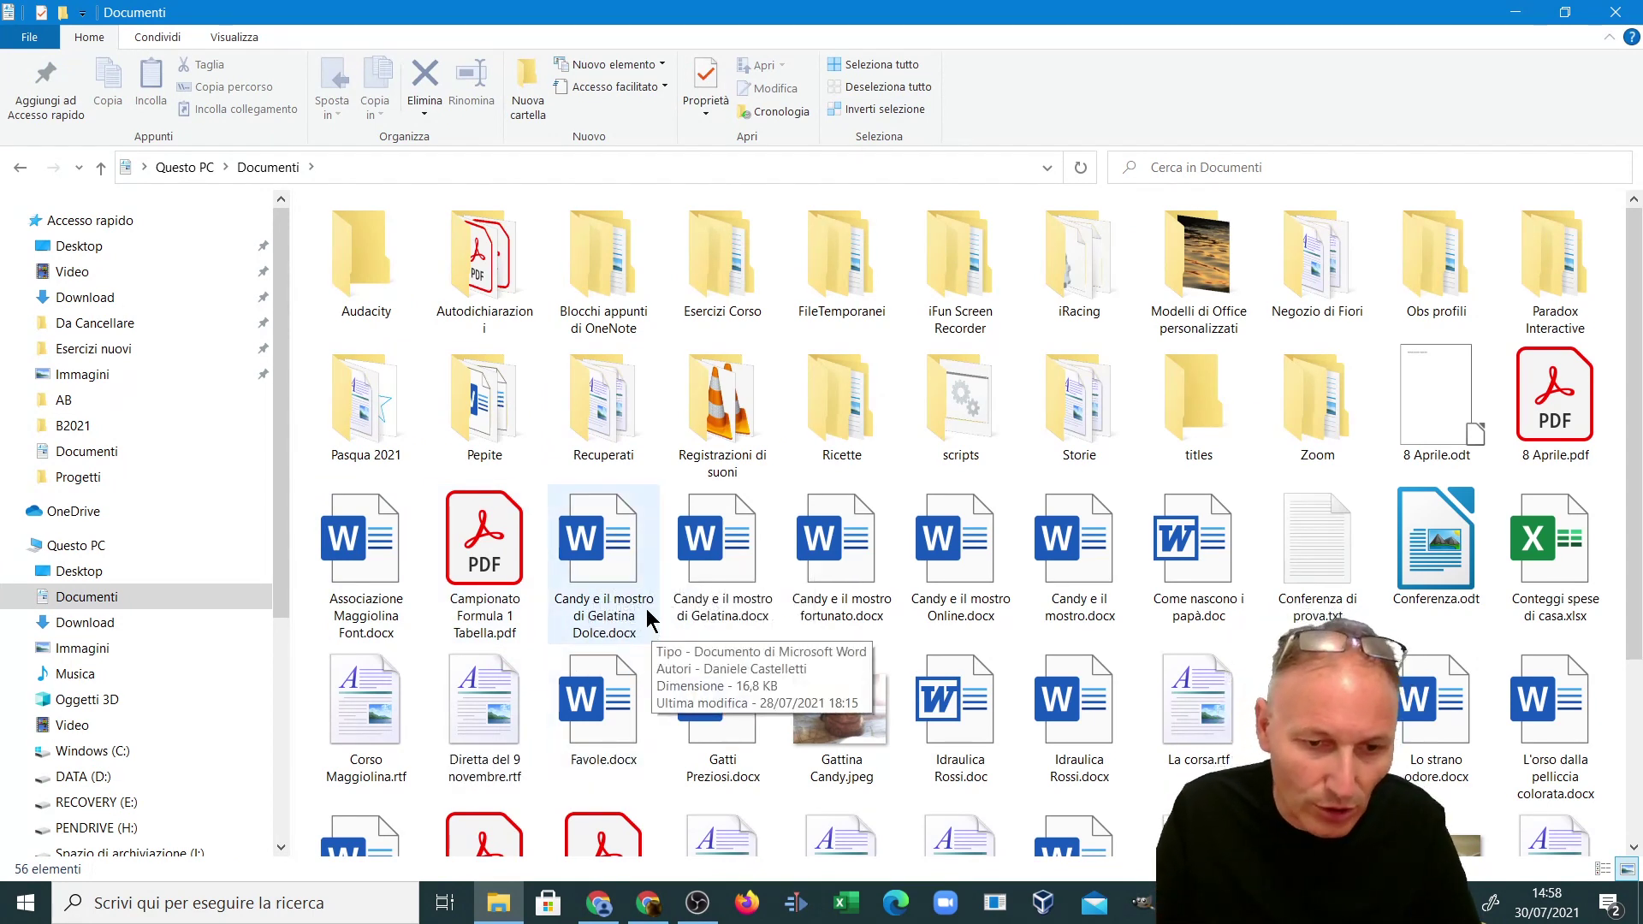
# Examine the advanced attributes of "Candy e il mostro di Gelatina Dolce.docx" for the content encryption option, and close its properties.
pyautogui.rightClick(586, 546)
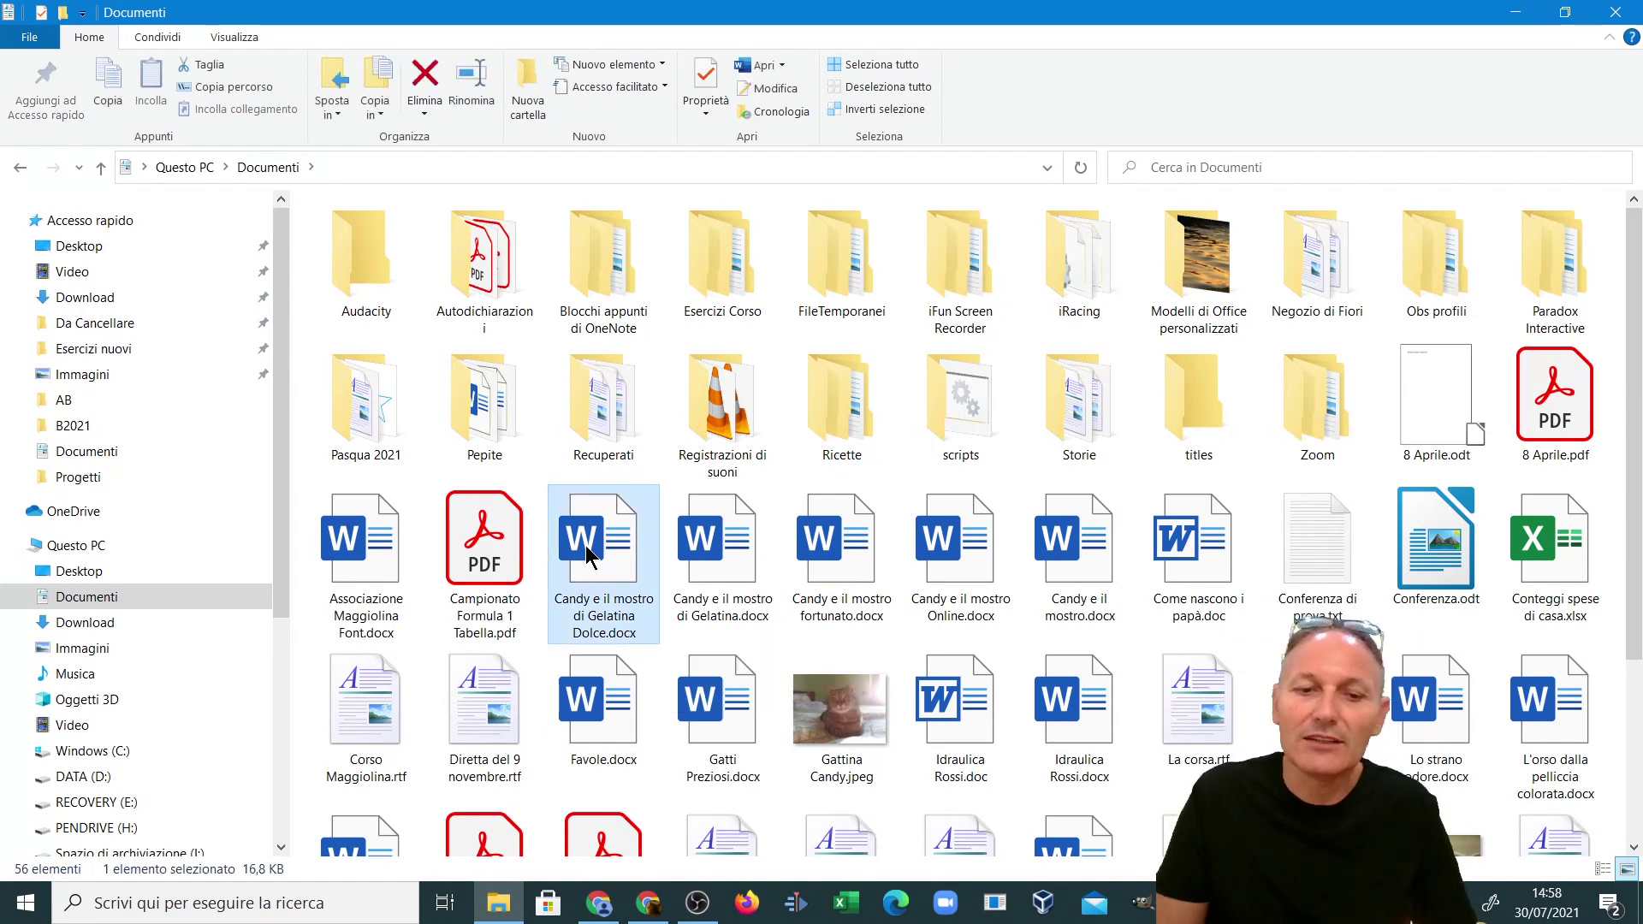
pyautogui.click(418, 530)
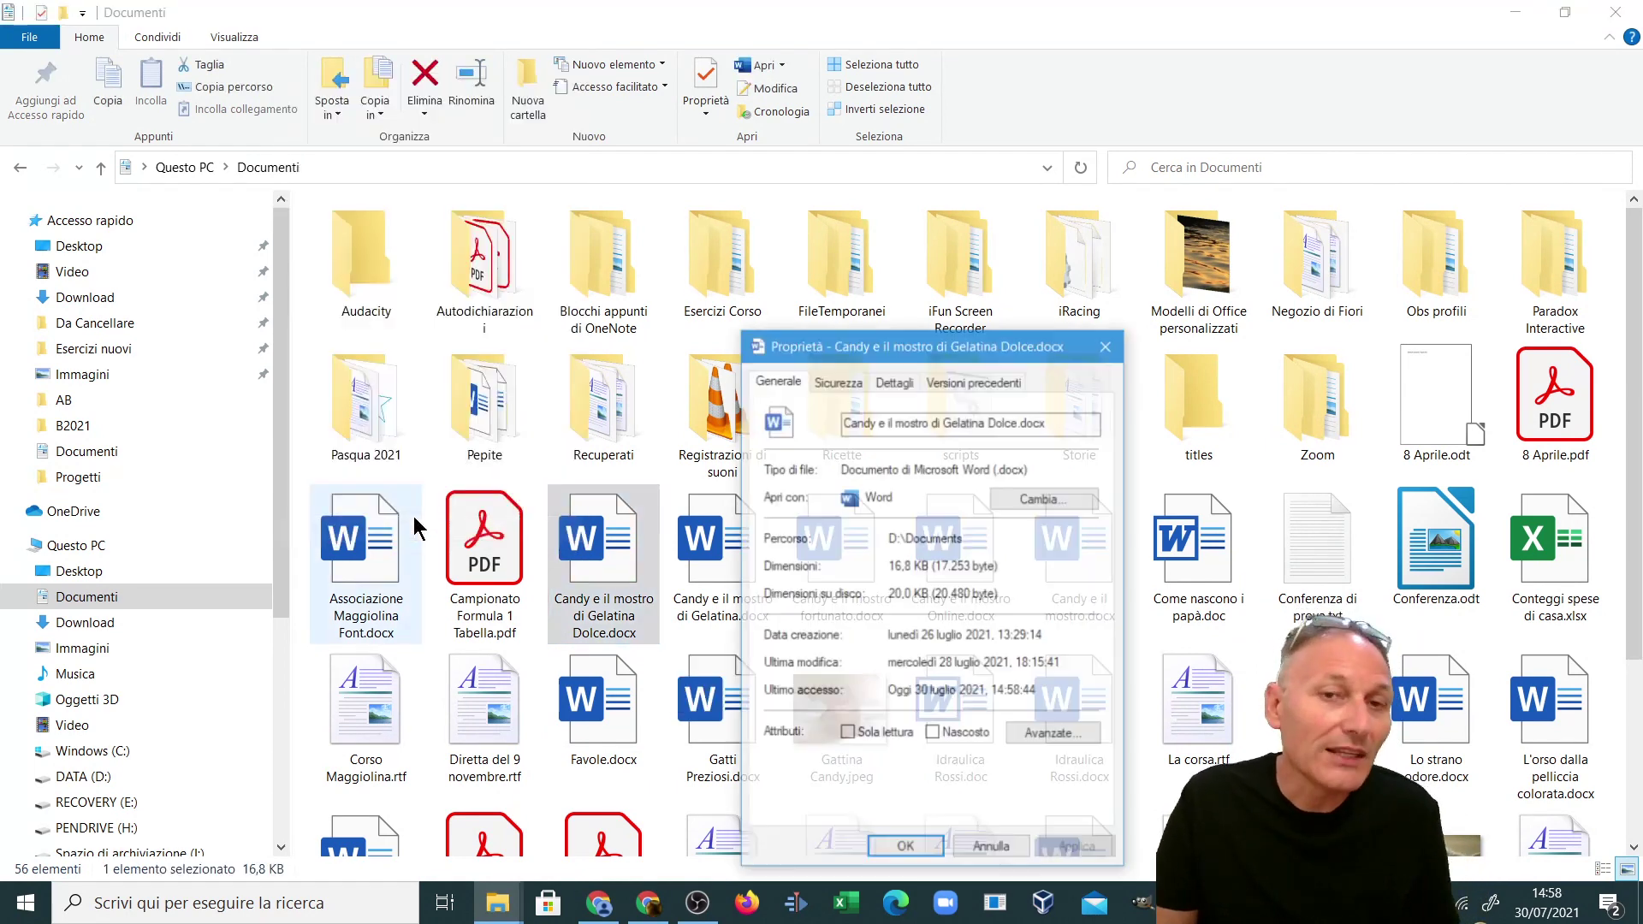
pyautogui.moveTo(914, 352); pyautogui.dragTo(494, 140)
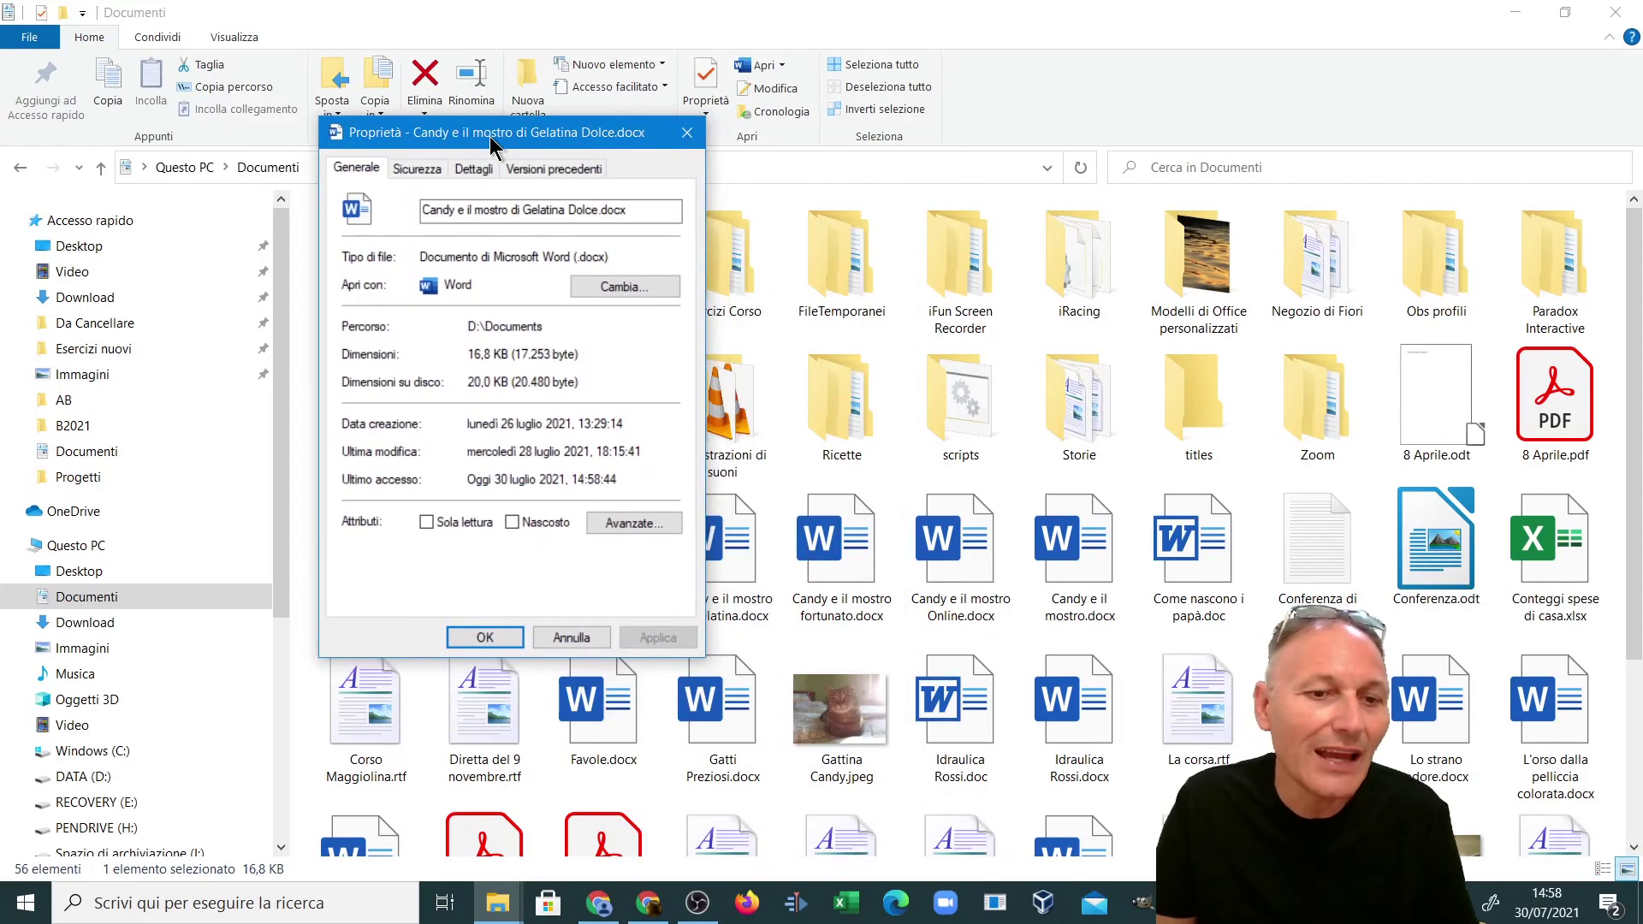
pyautogui.click(634, 524)
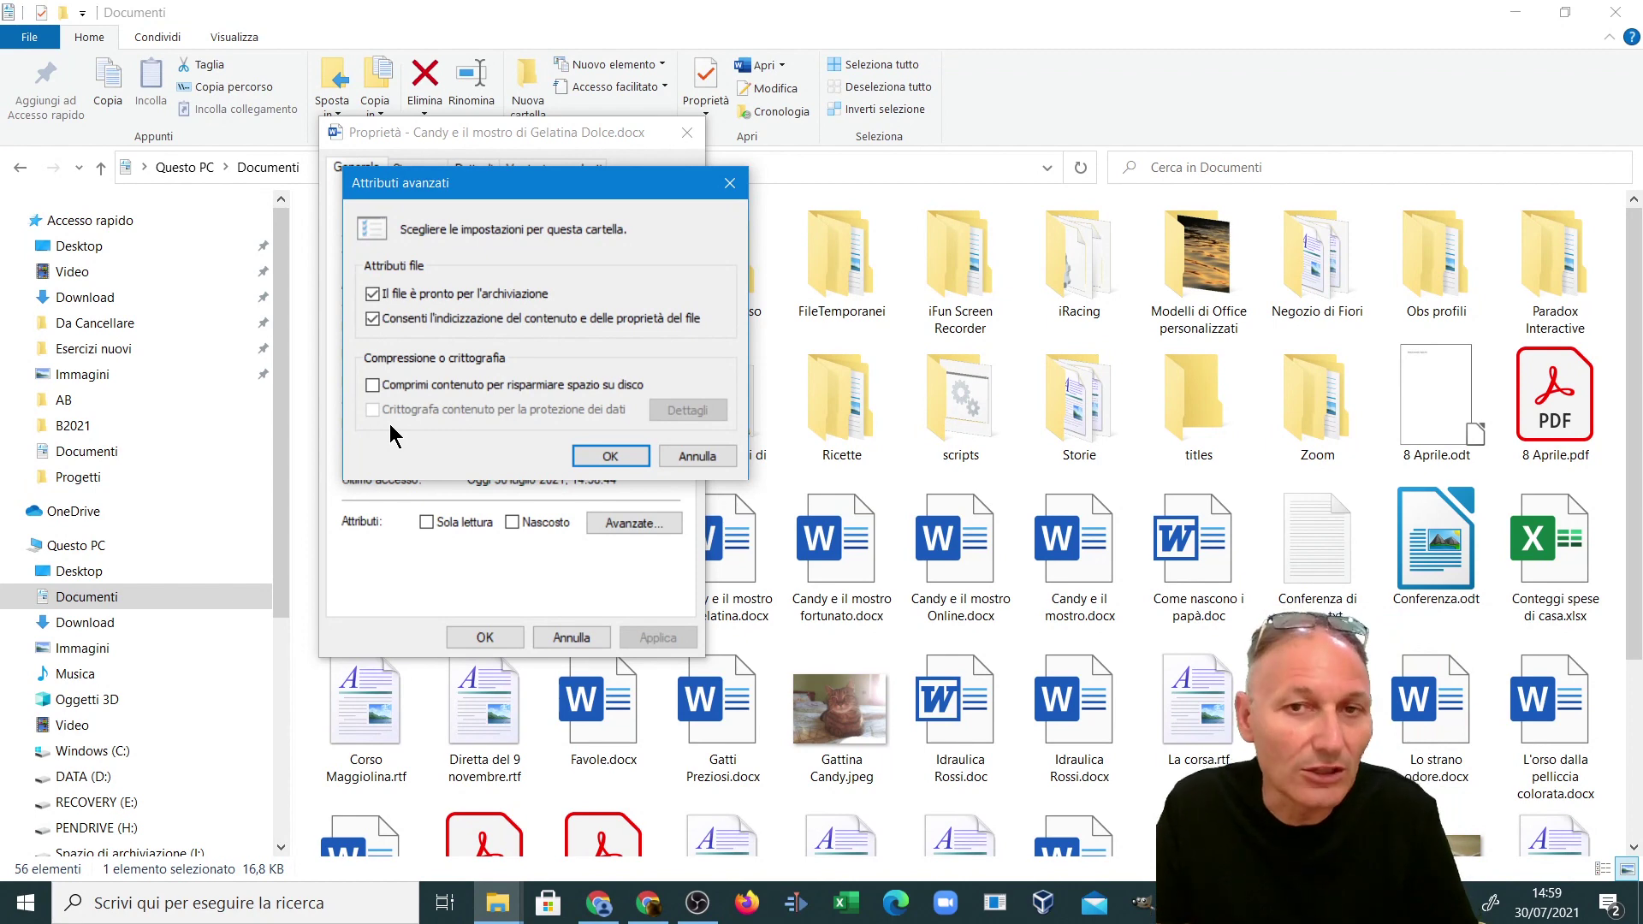
pyautogui.click(602, 455)
pyautogui.click(484, 637)
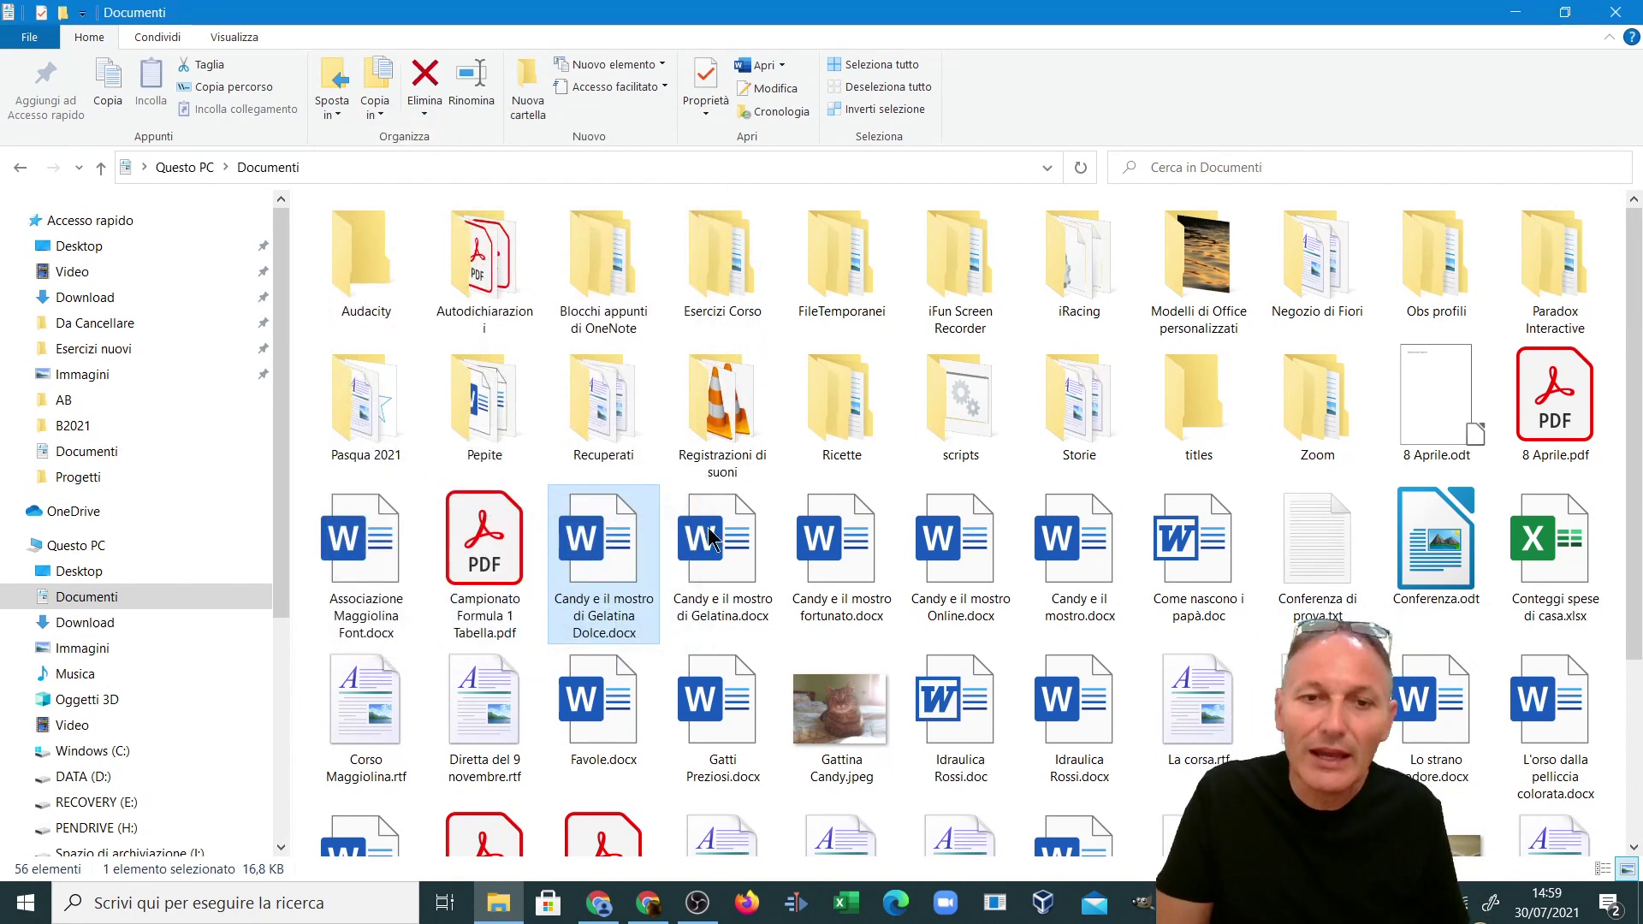
# Check the installed Windows edition in the properties of Questo PC, and close the system and File Explorer windows.
pyautogui.moveTo(733, 389)
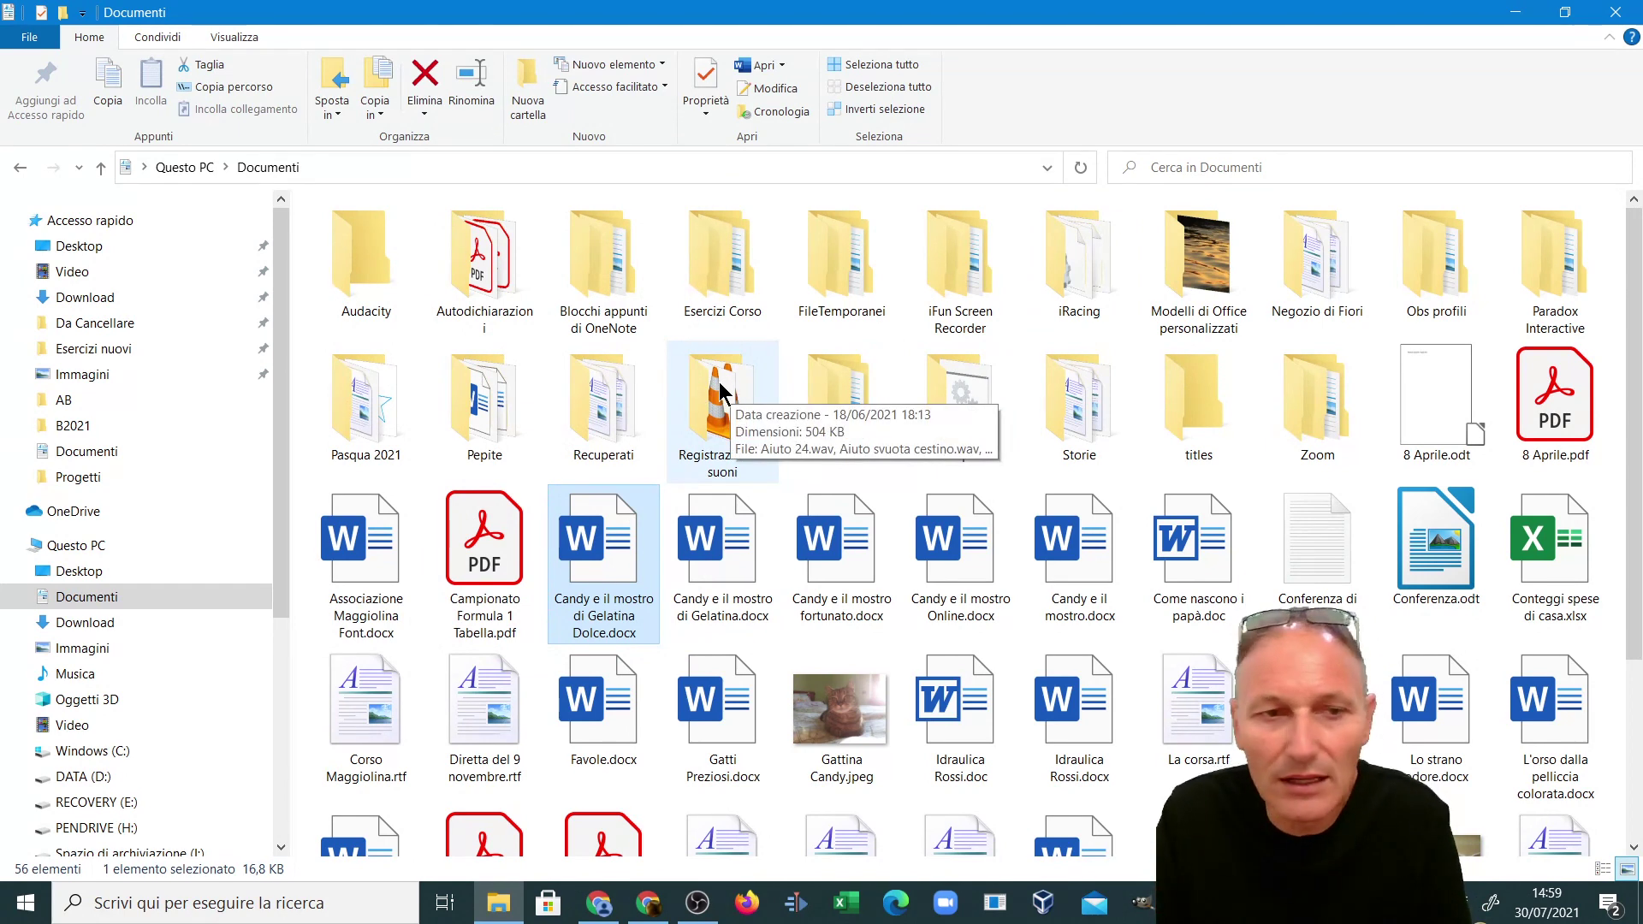
pyautogui.click(71, 549)
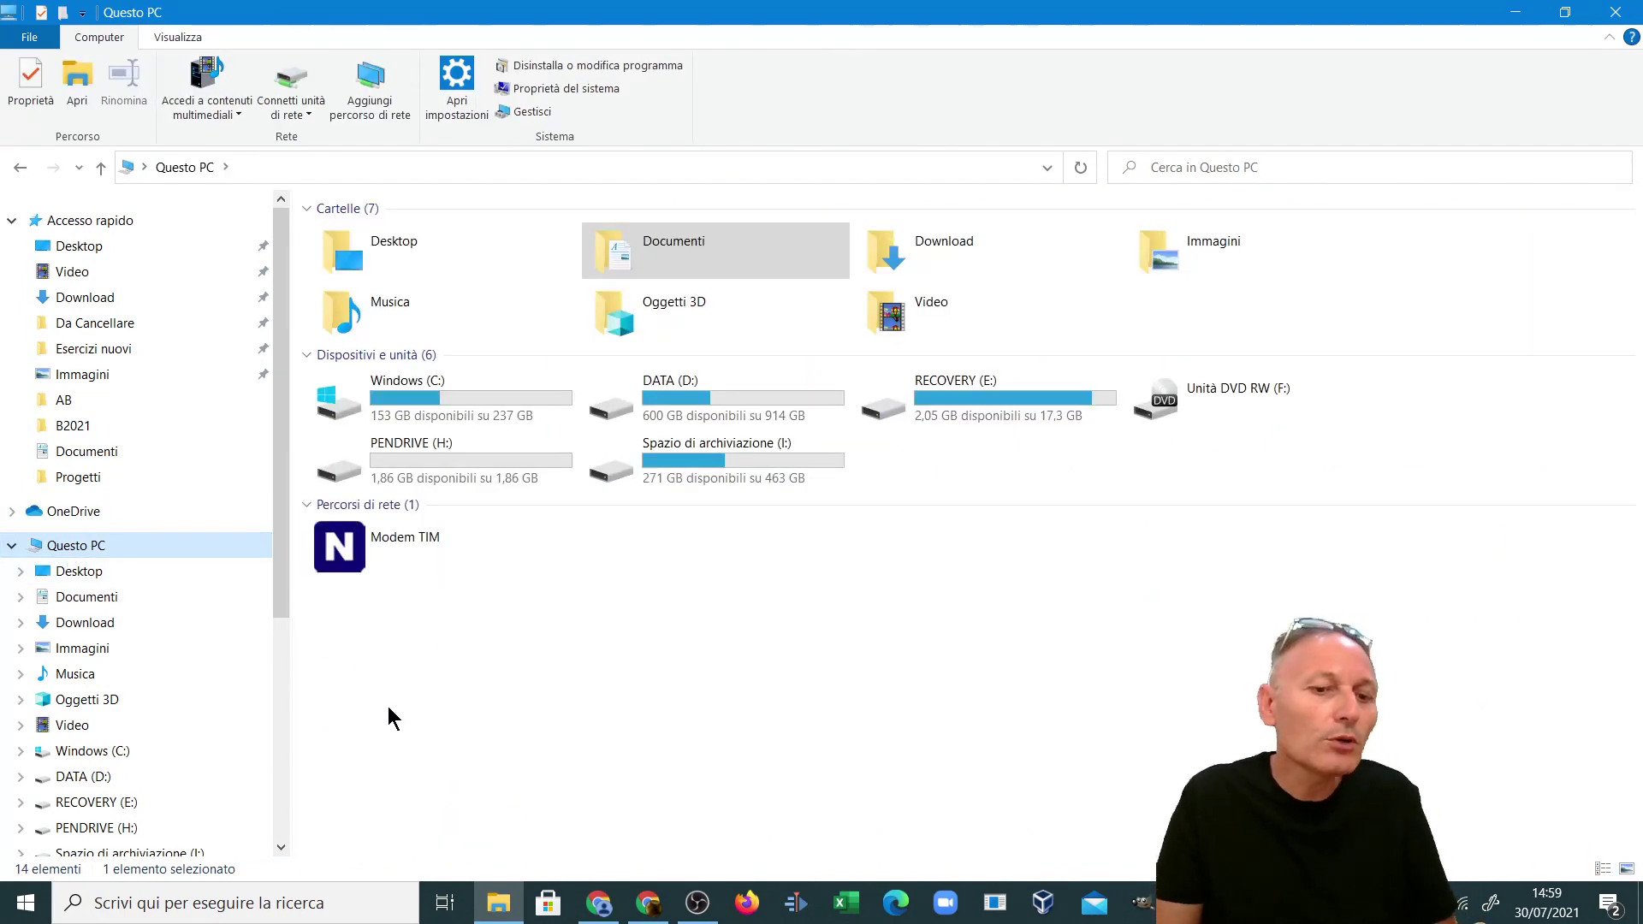
pyautogui.rightClick(428, 678)
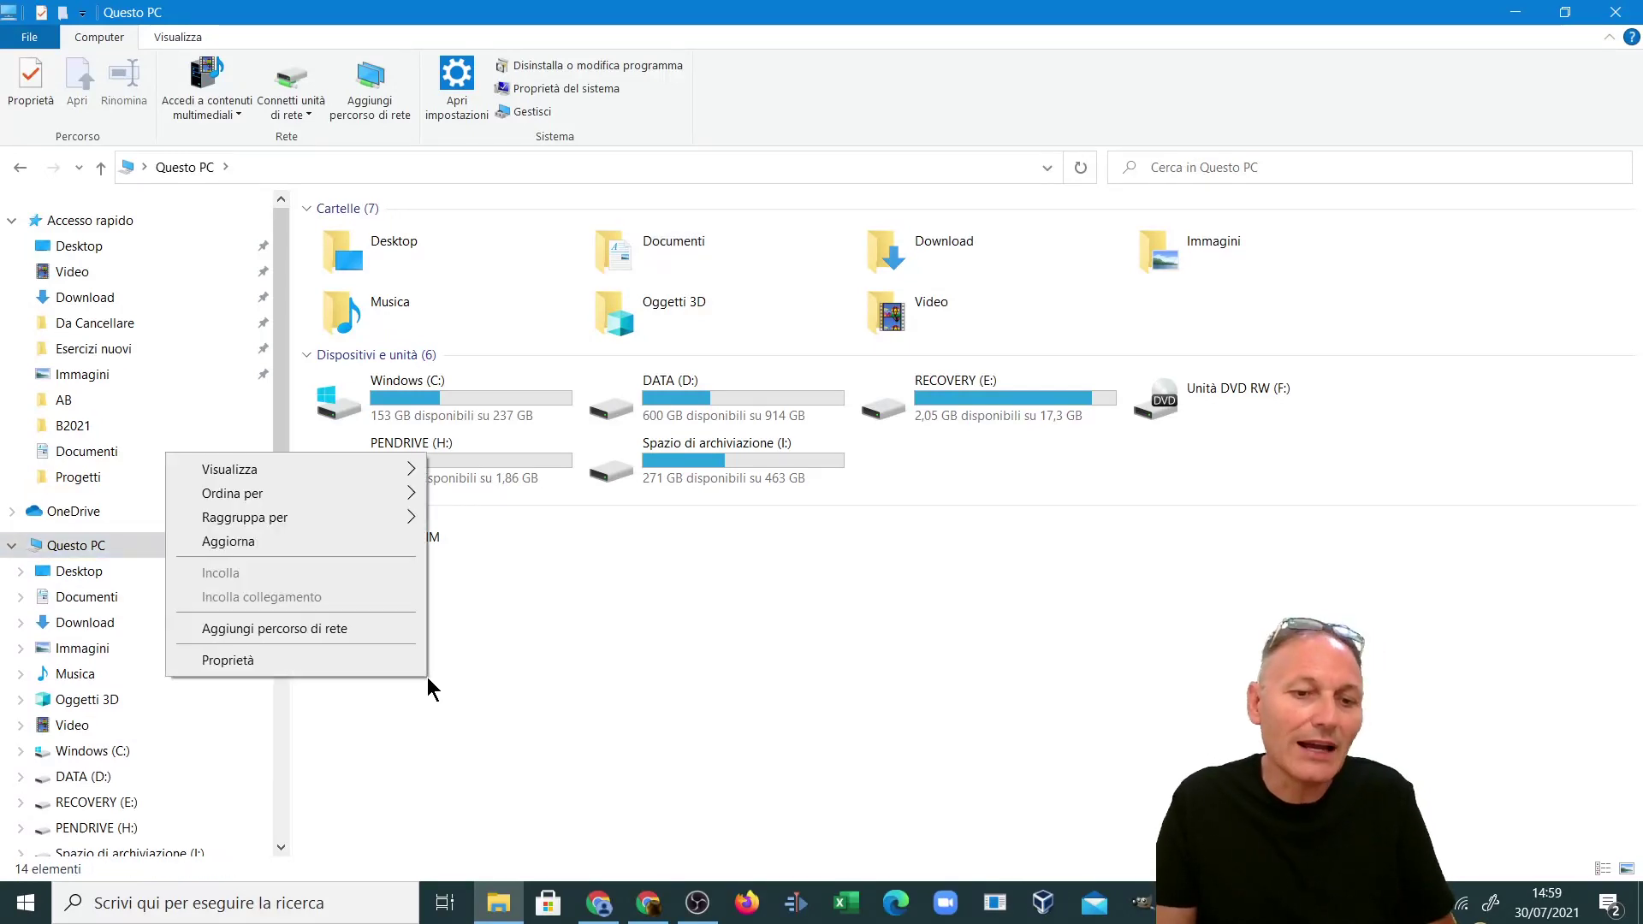
pyautogui.click(238, 664)
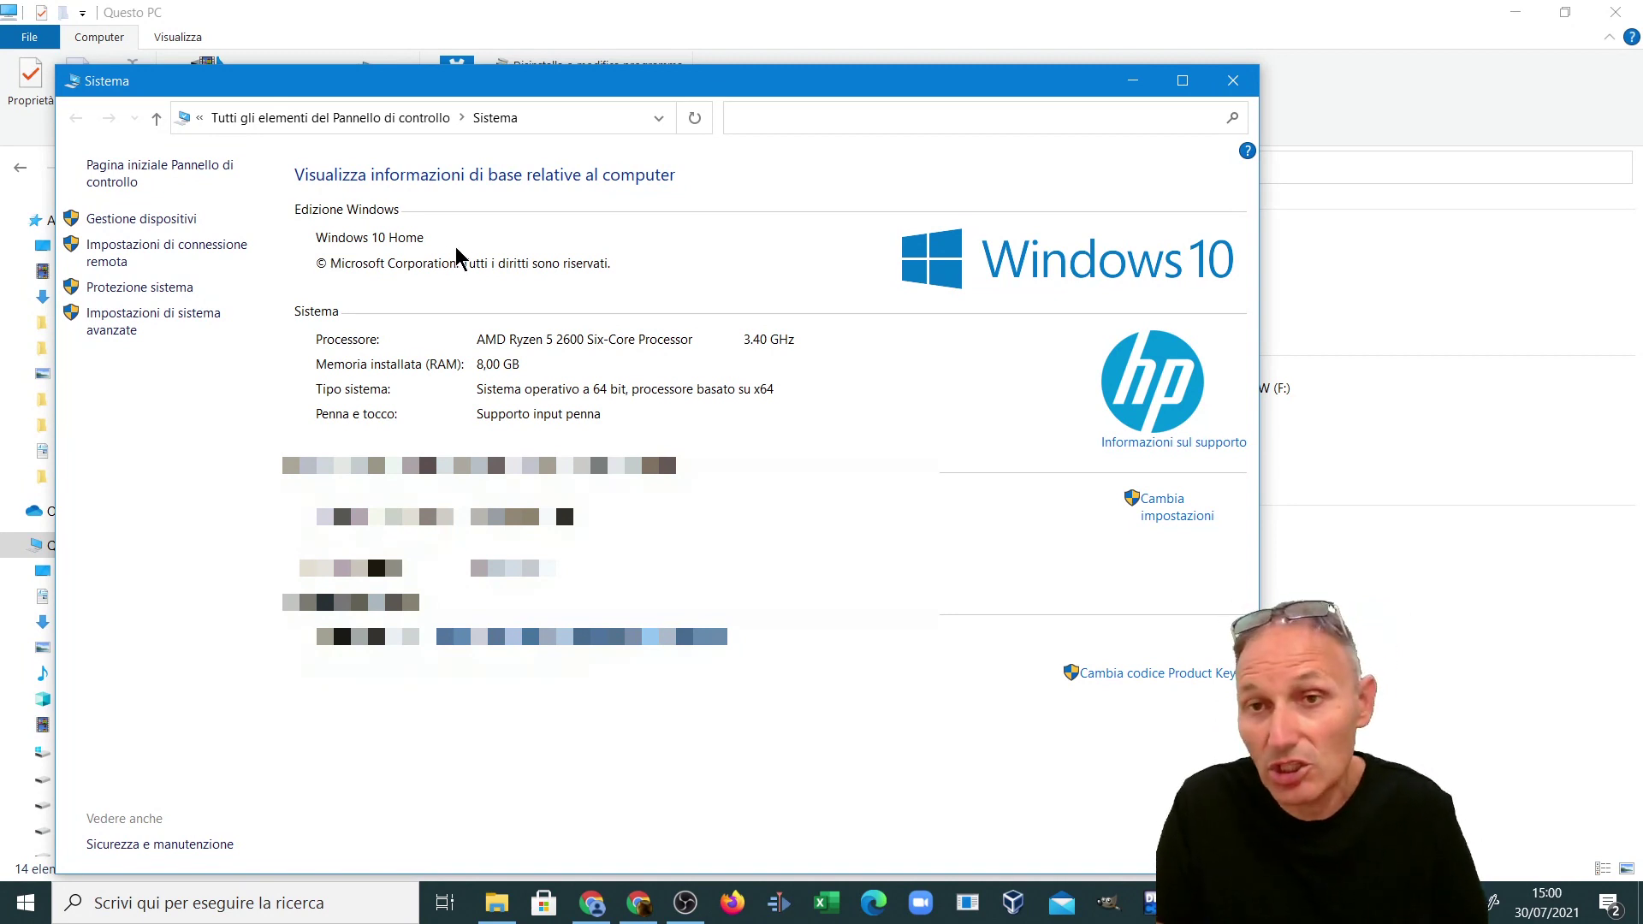
pyautogui.click(1233, 80)
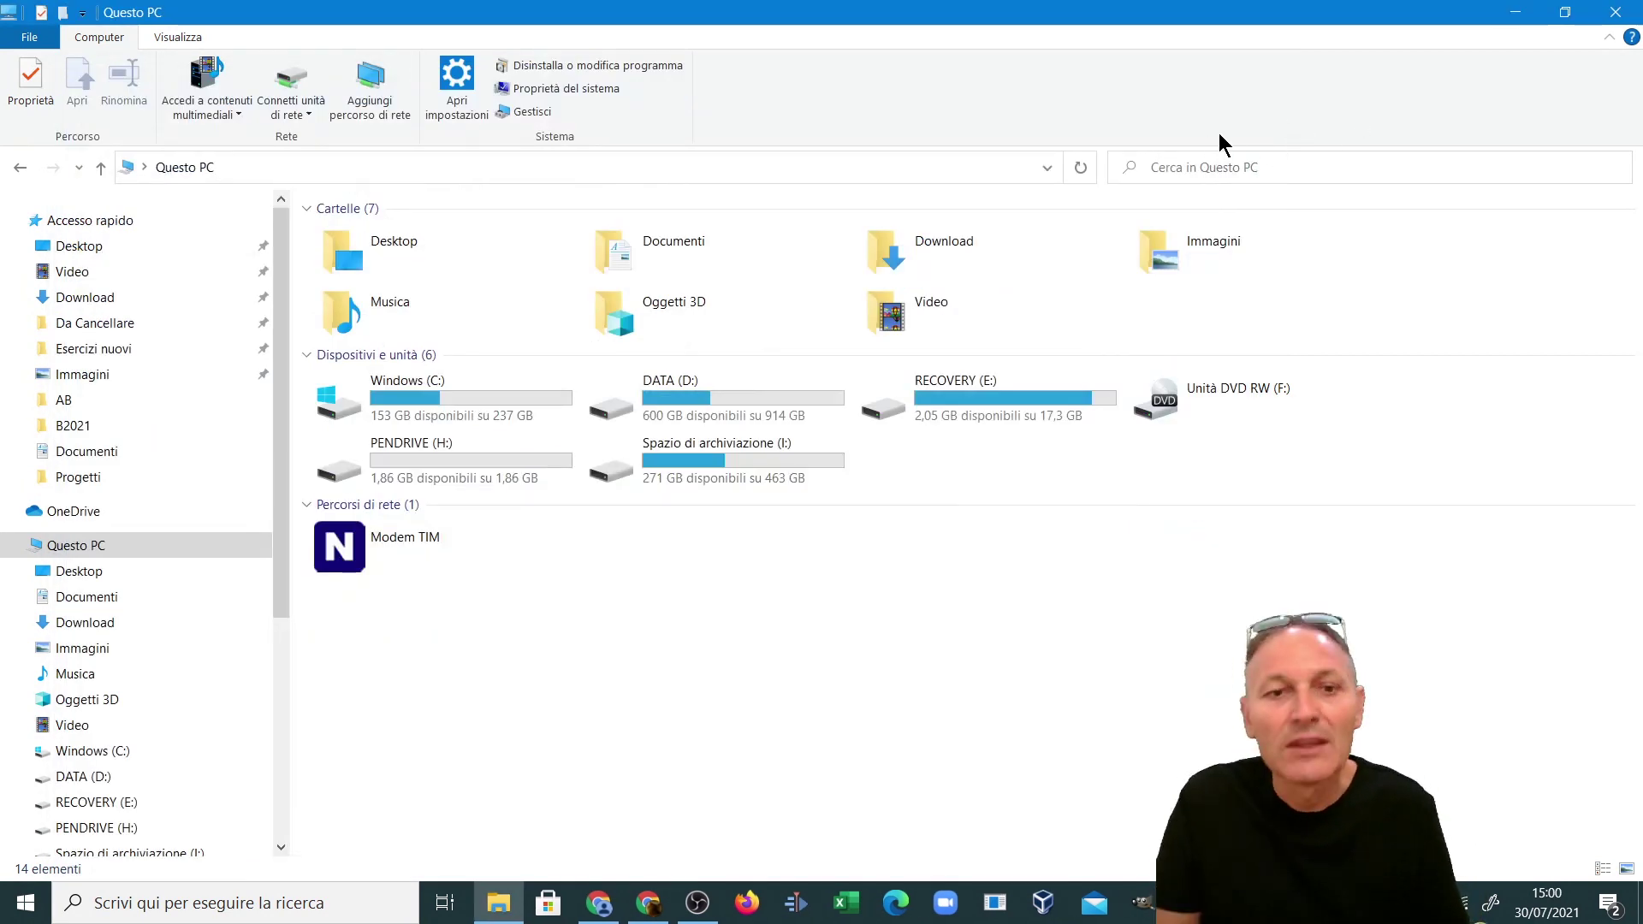
pyautogui.click(1609, 18)
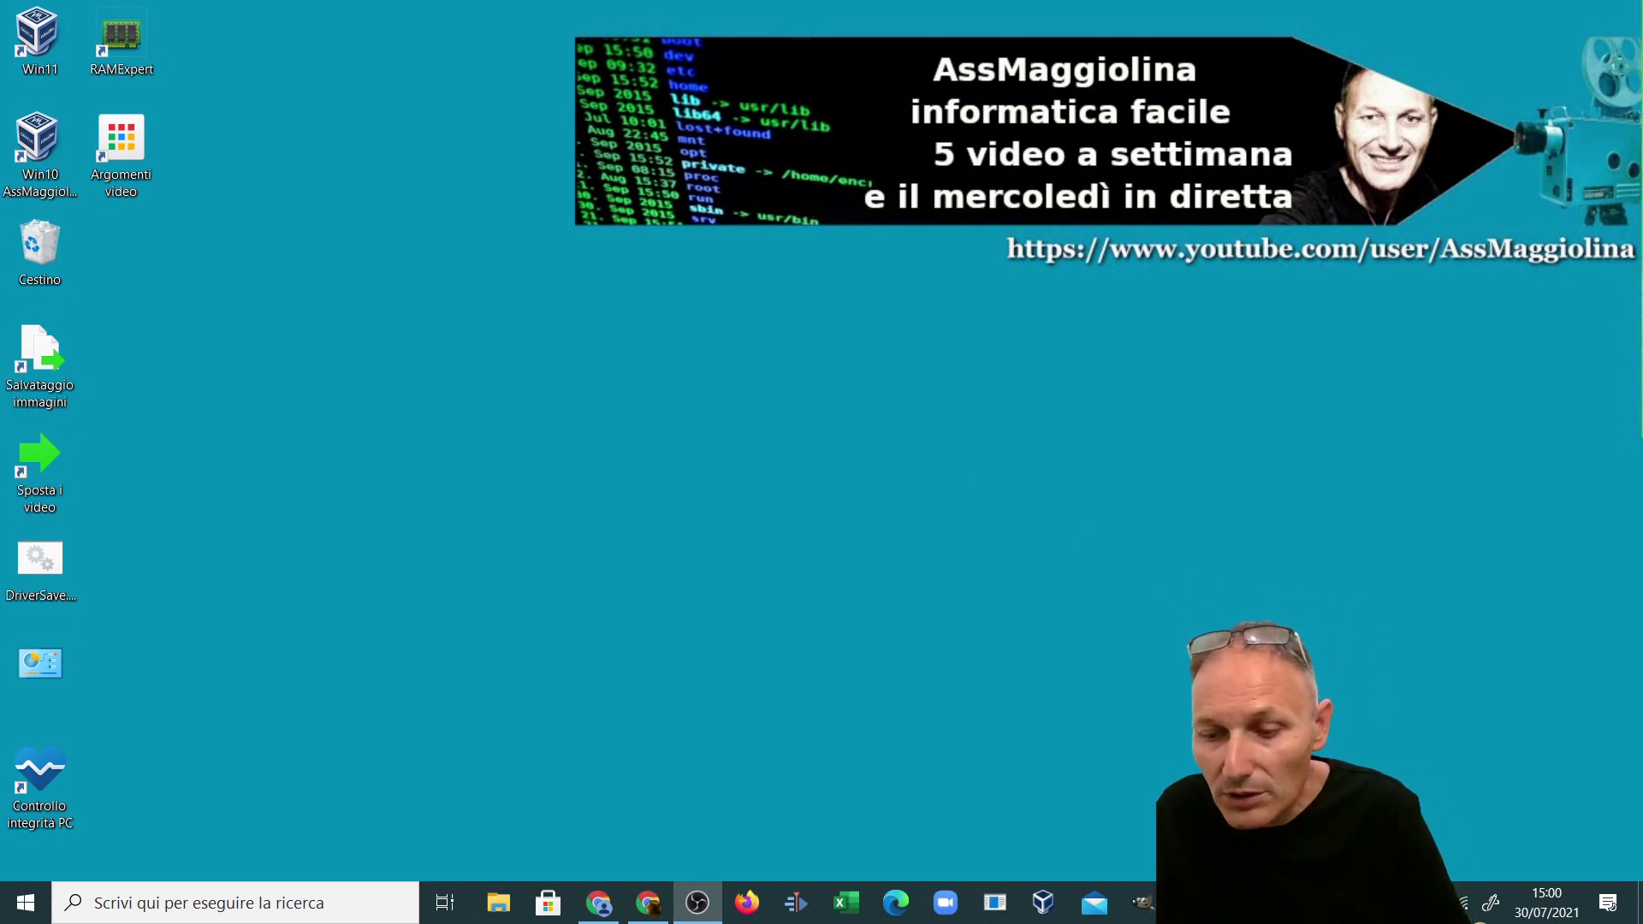
# Switch to the virtual machine and check its Windows edition in the properties of Questo PC.
pyautogui.click(1340, 903)
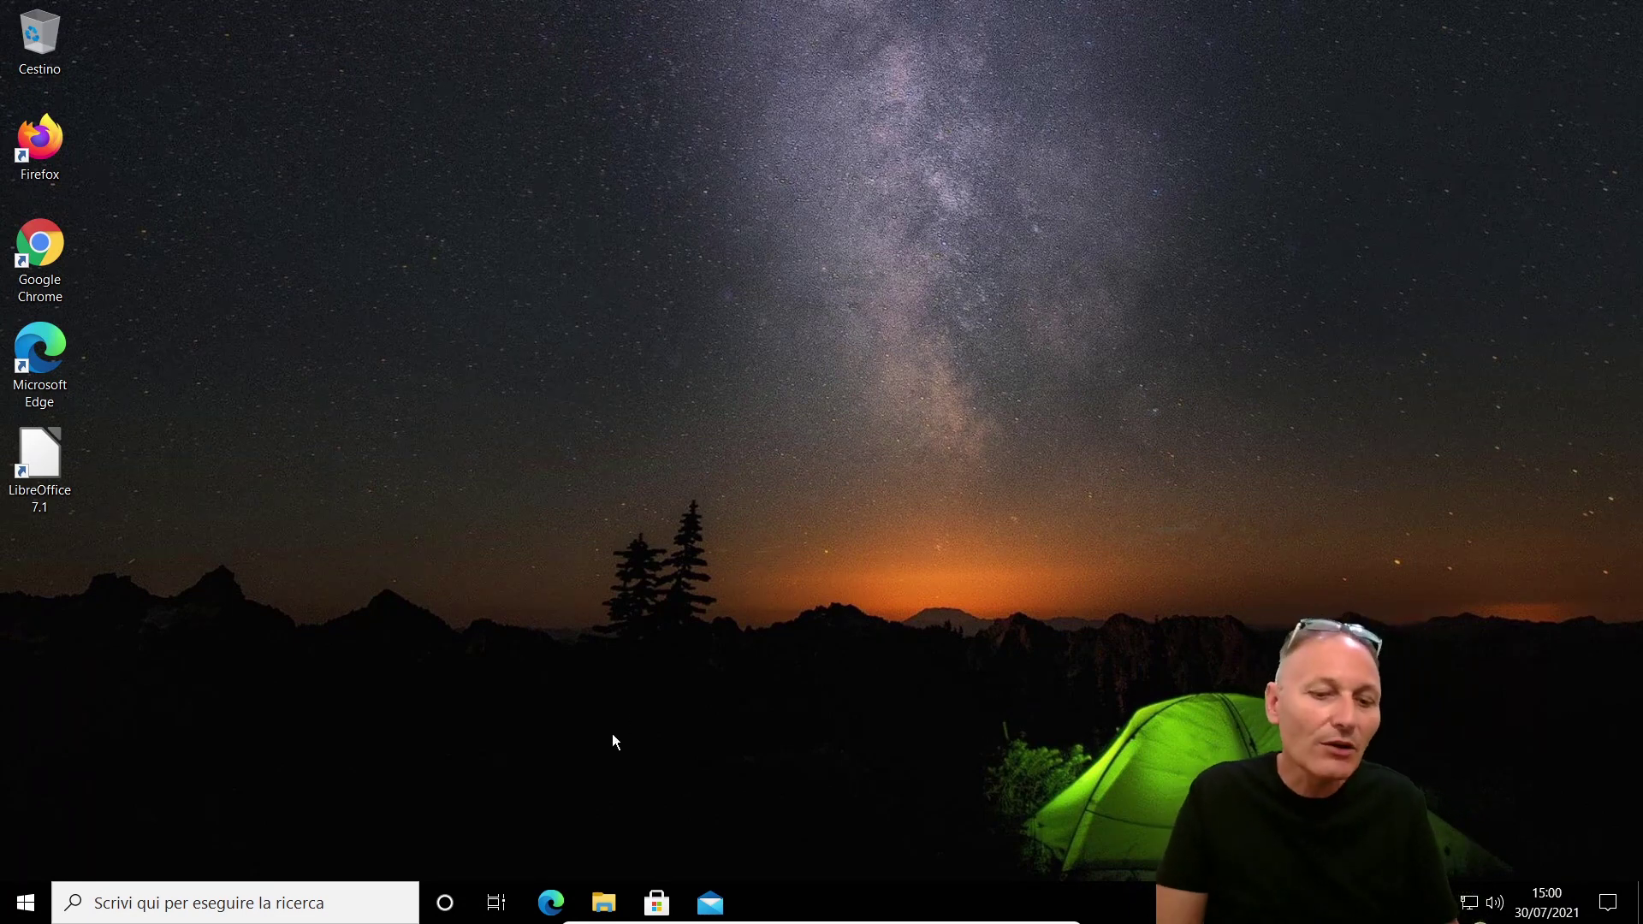
pyautogui.click(610, 907)
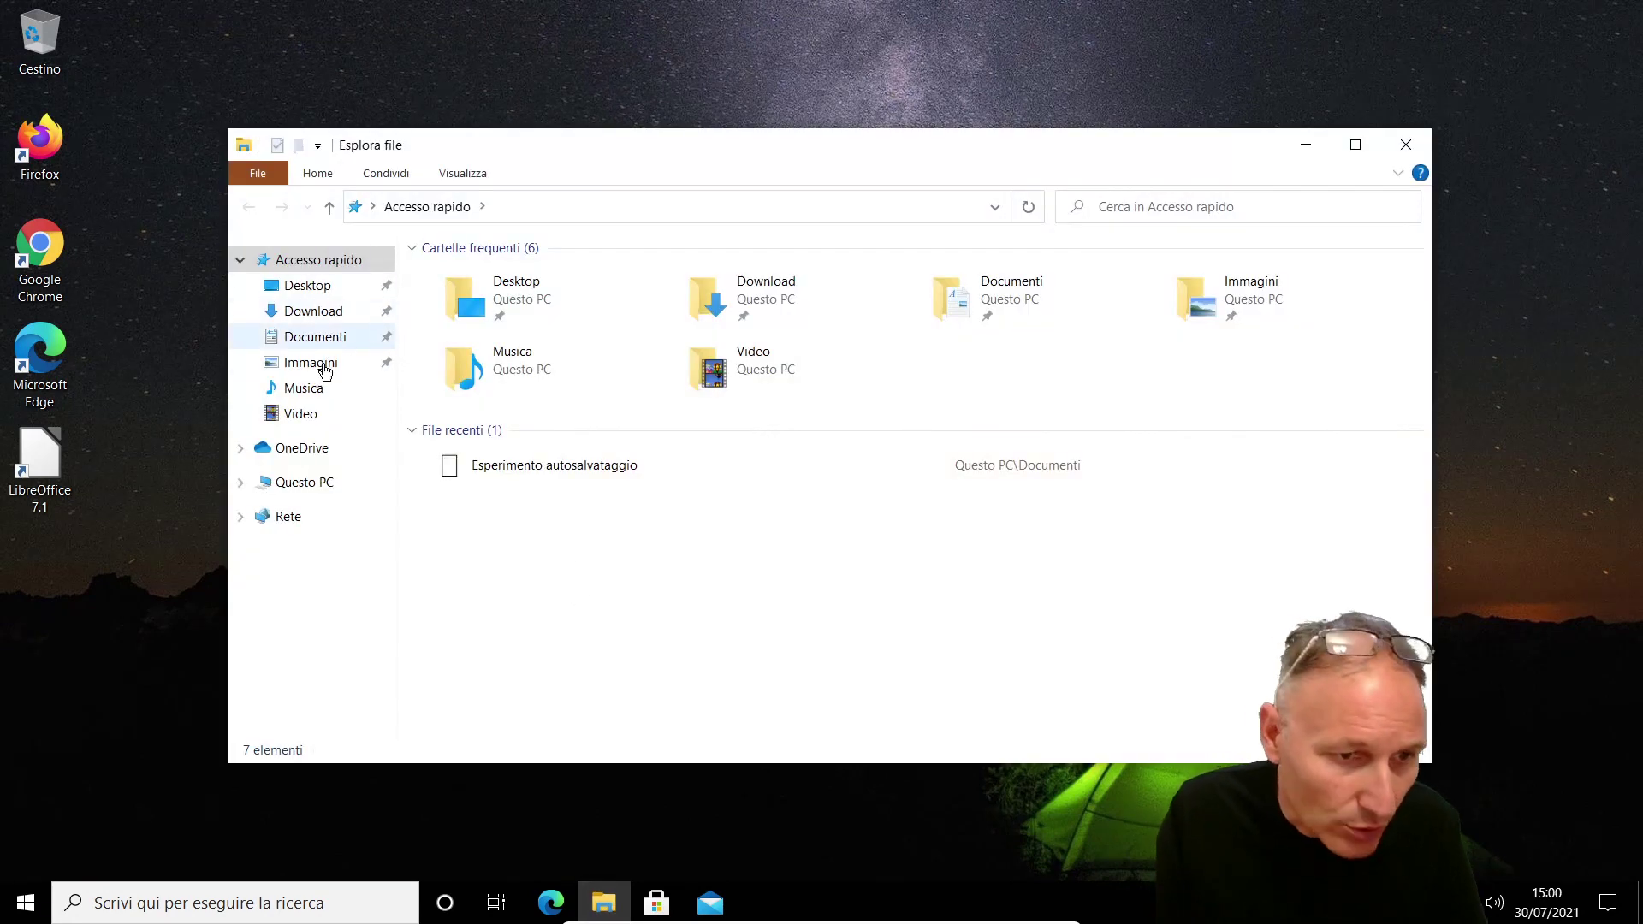
pyautogui.click(295, 483)
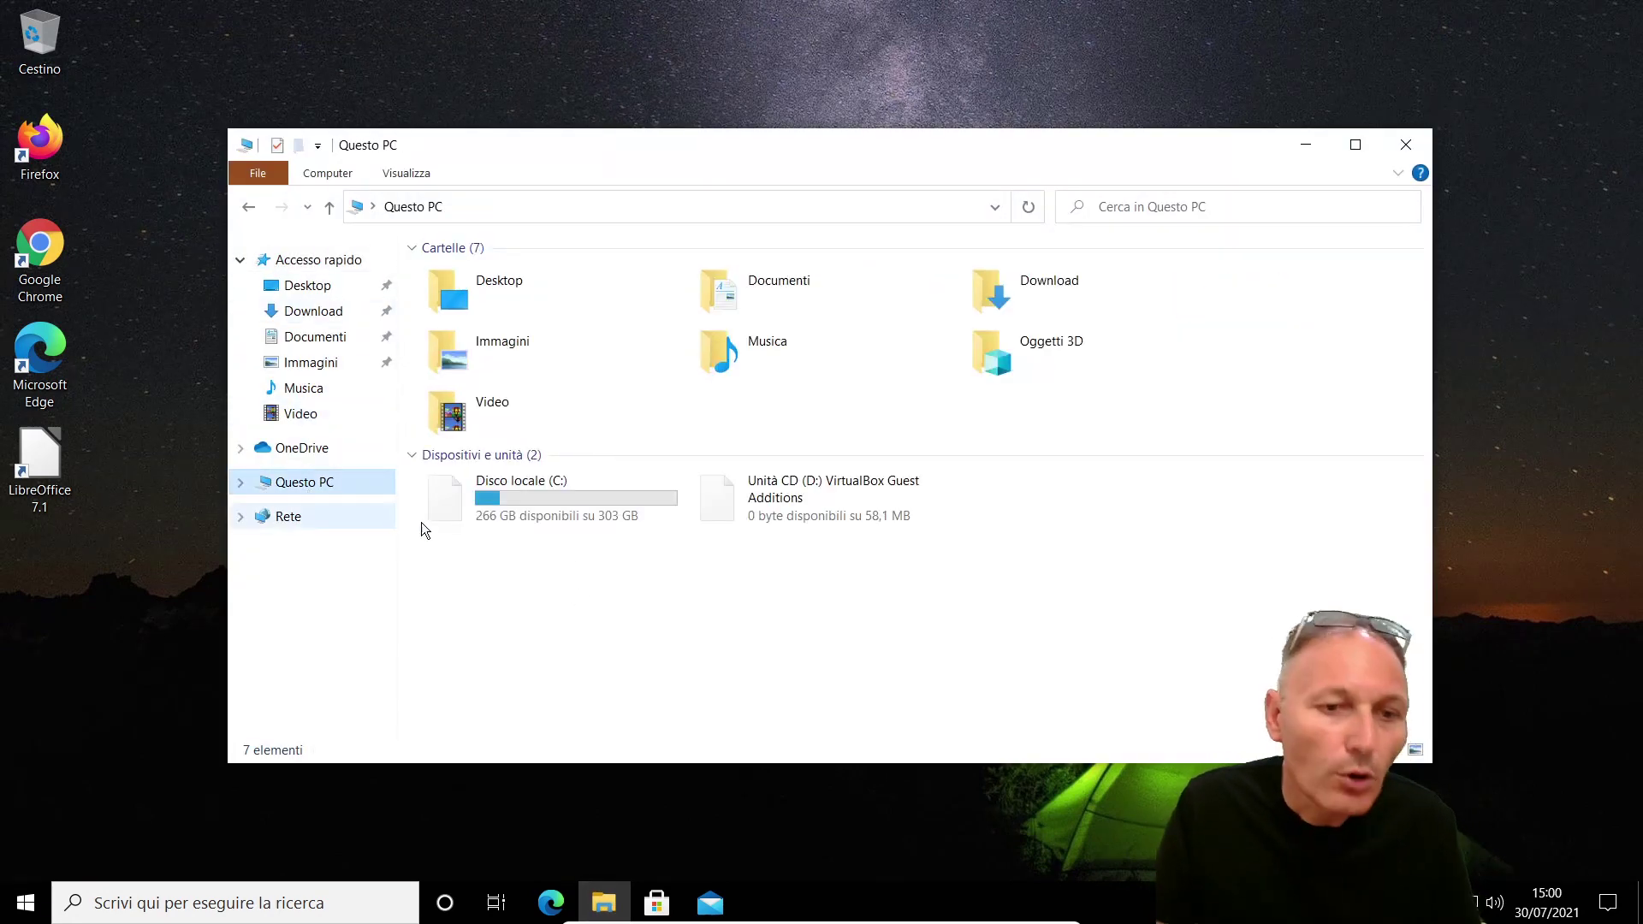
pyautogui.rightClick(509, 597)
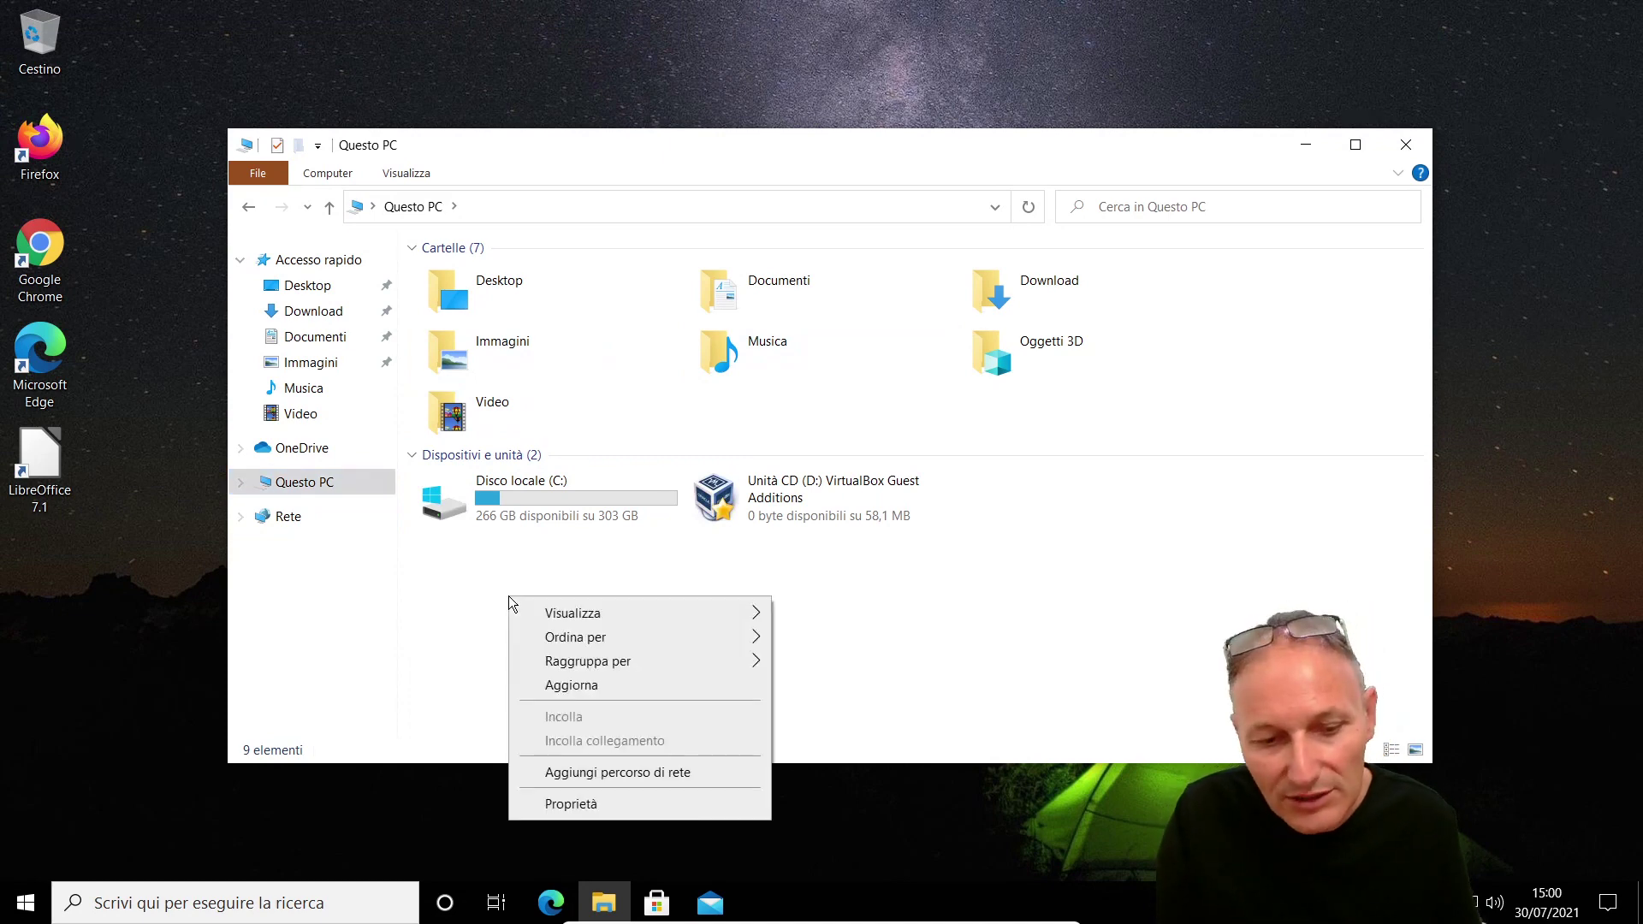
pyautogui.click(566, 804)
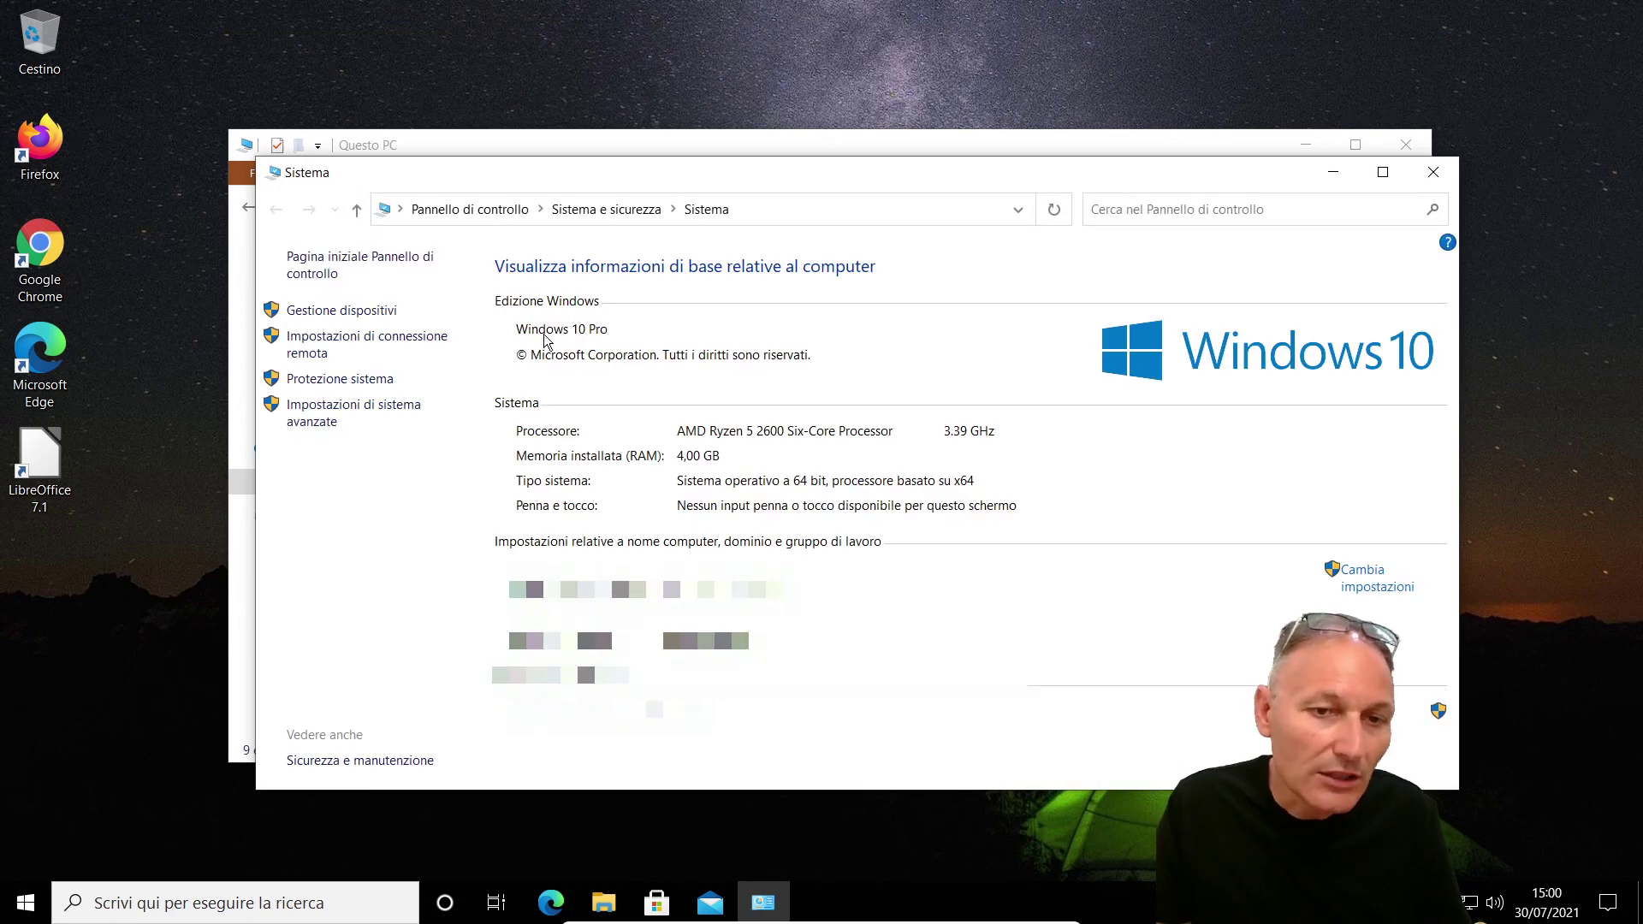
pyautogui.click(1447, 176)
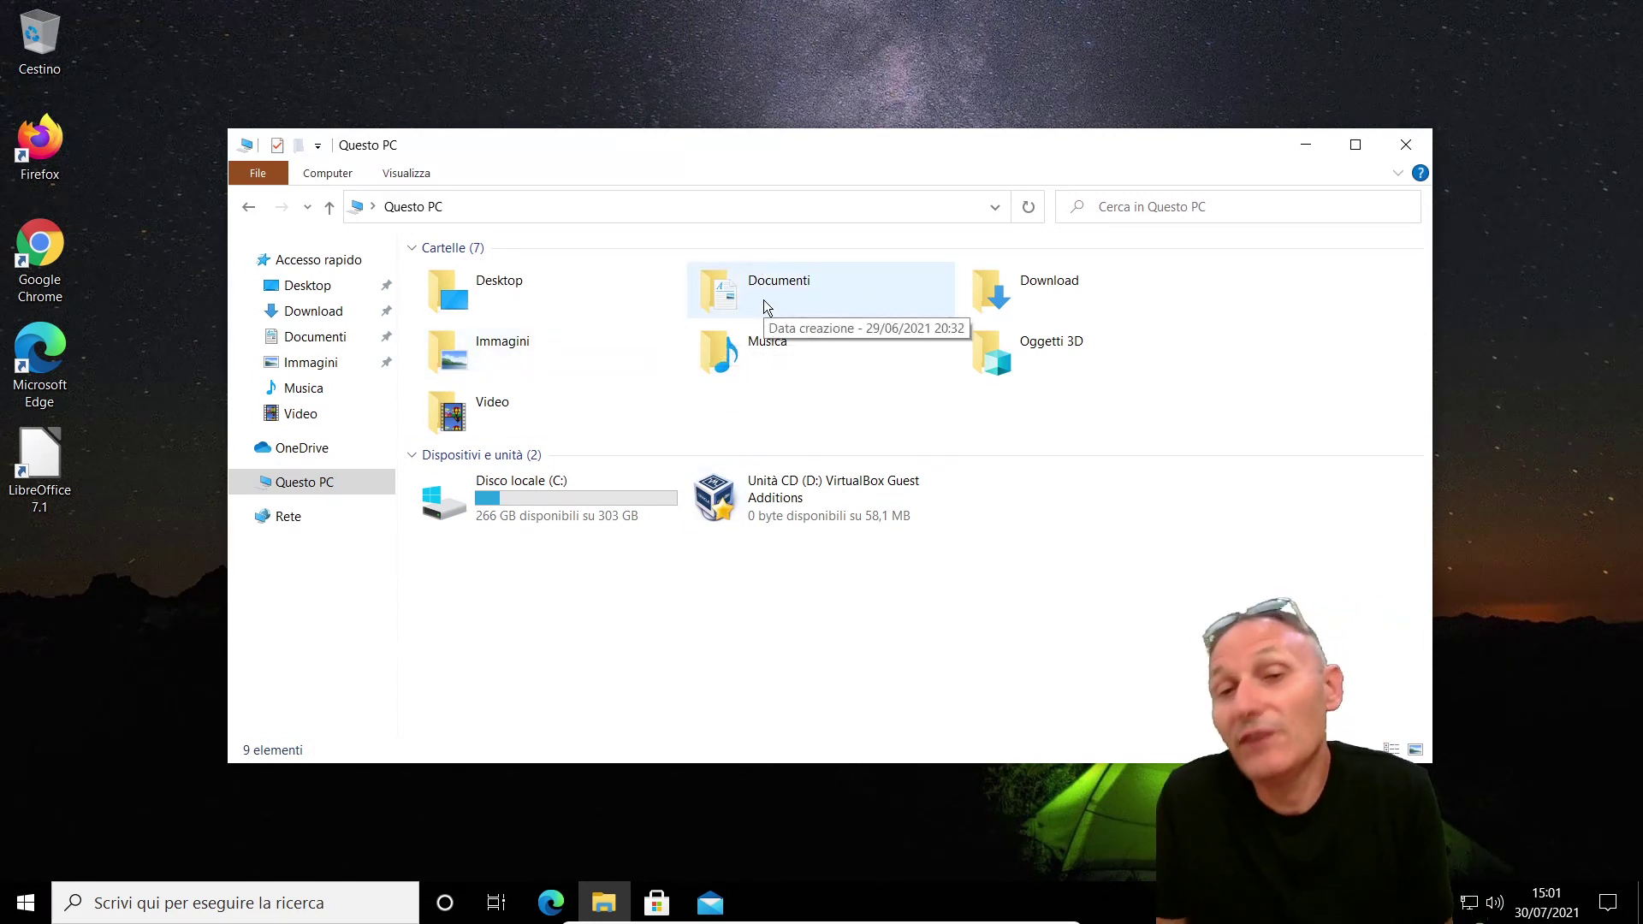
# Show the Documenti folder with large icons, and view the content of the "Esperimento autosalvataggio" document before closing it.
pyautogui.doubleClick(713, 287)
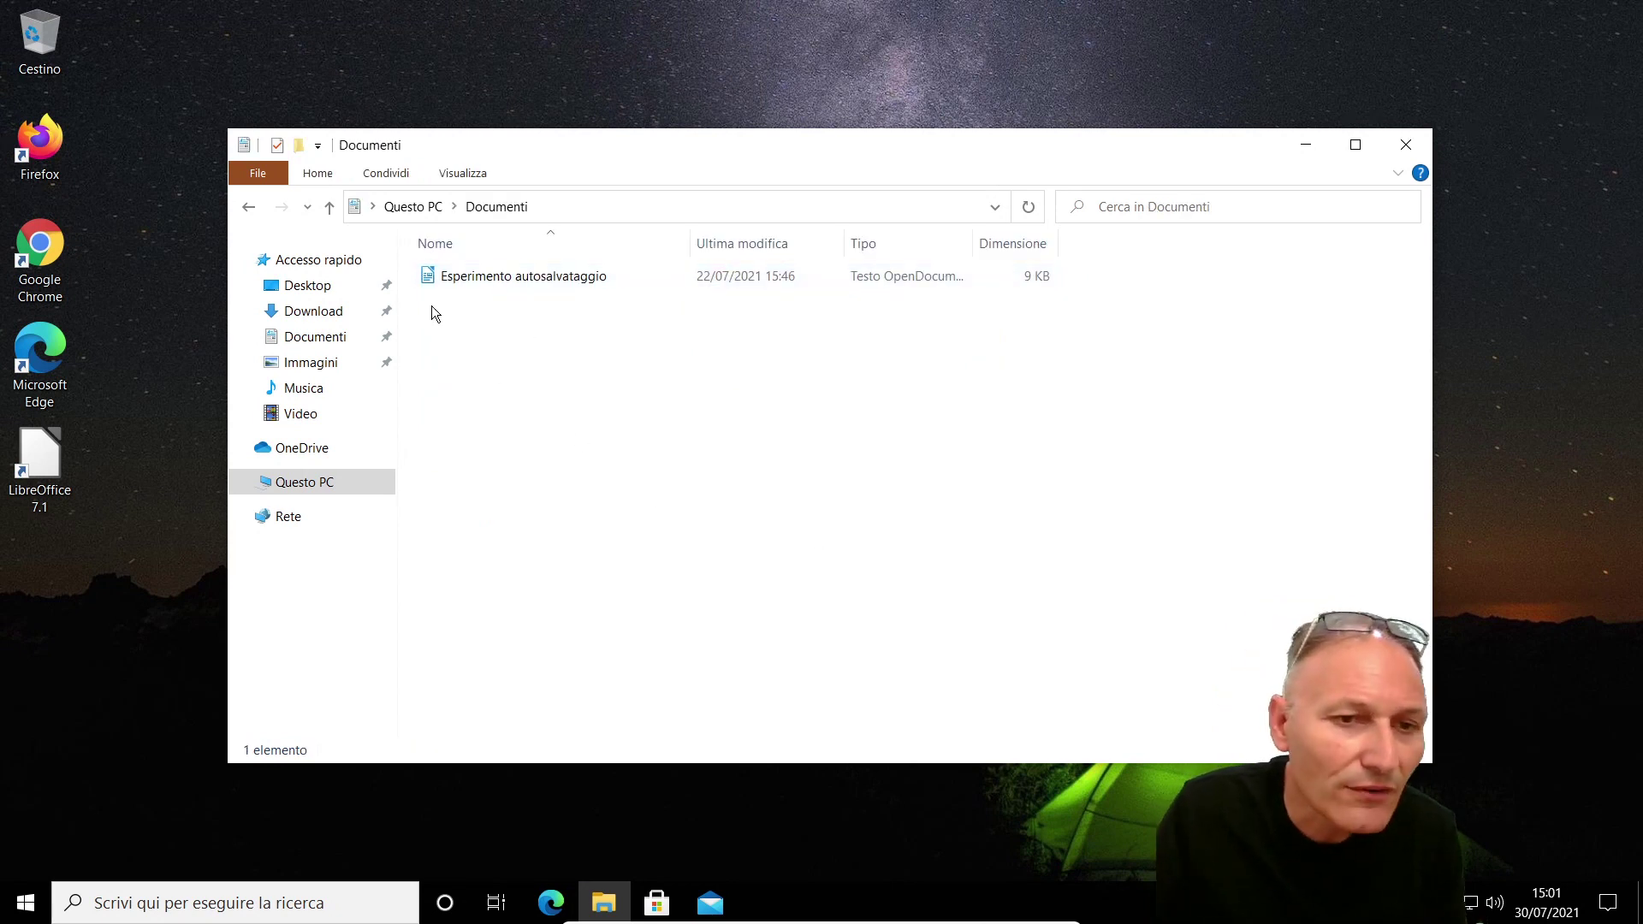
pyautogui.click(463, 173)
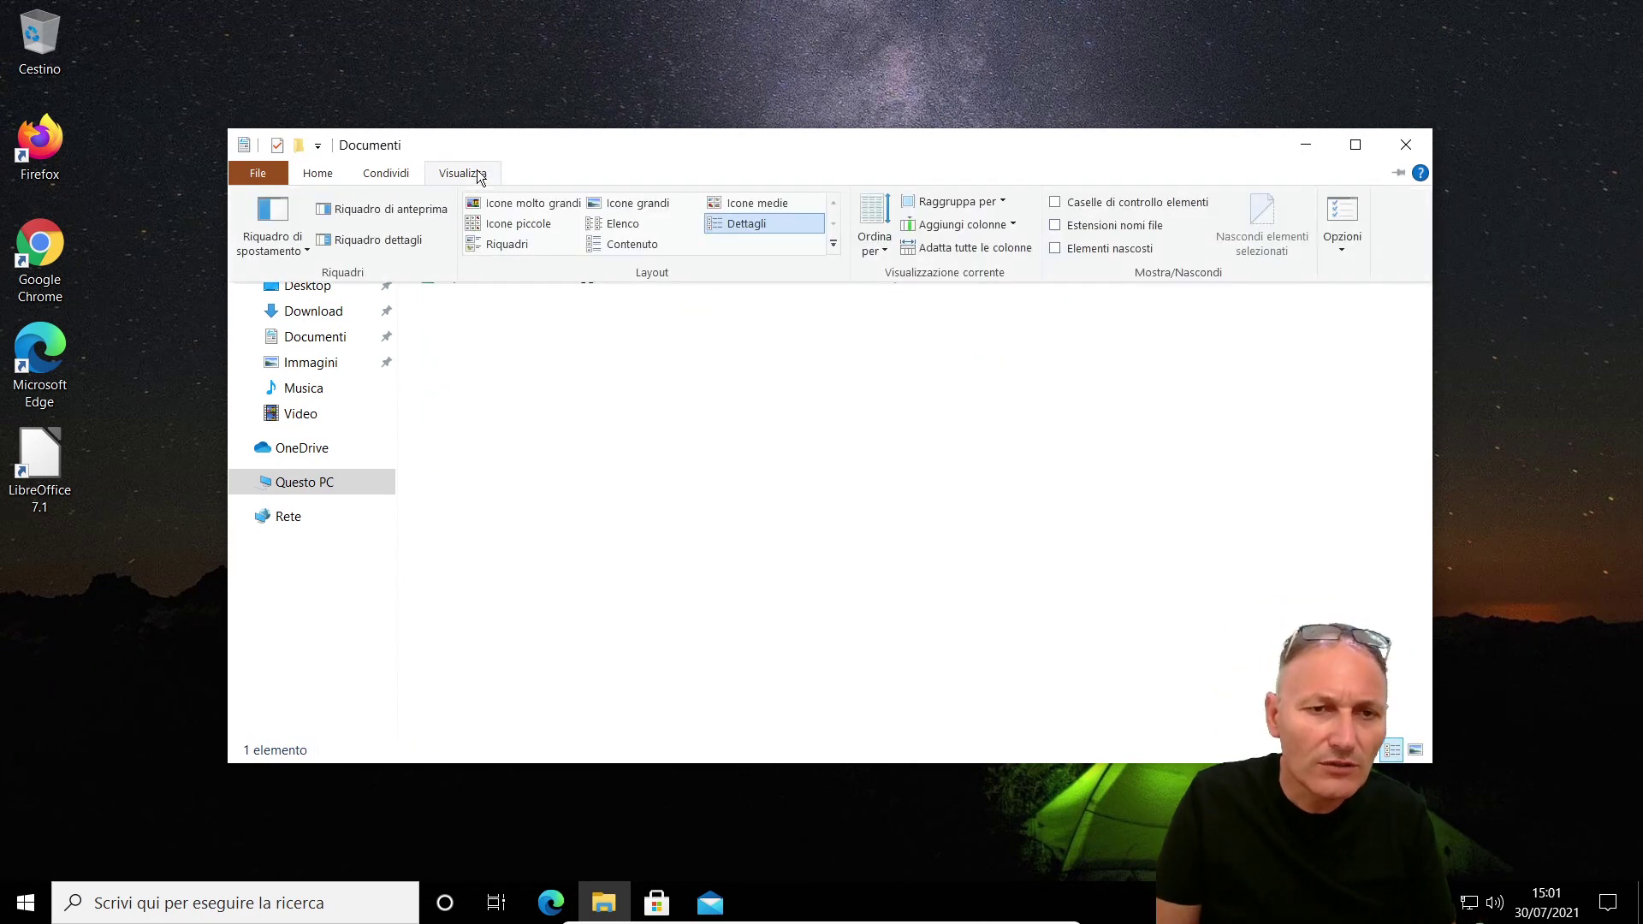
pyautogui.click(637, 204)
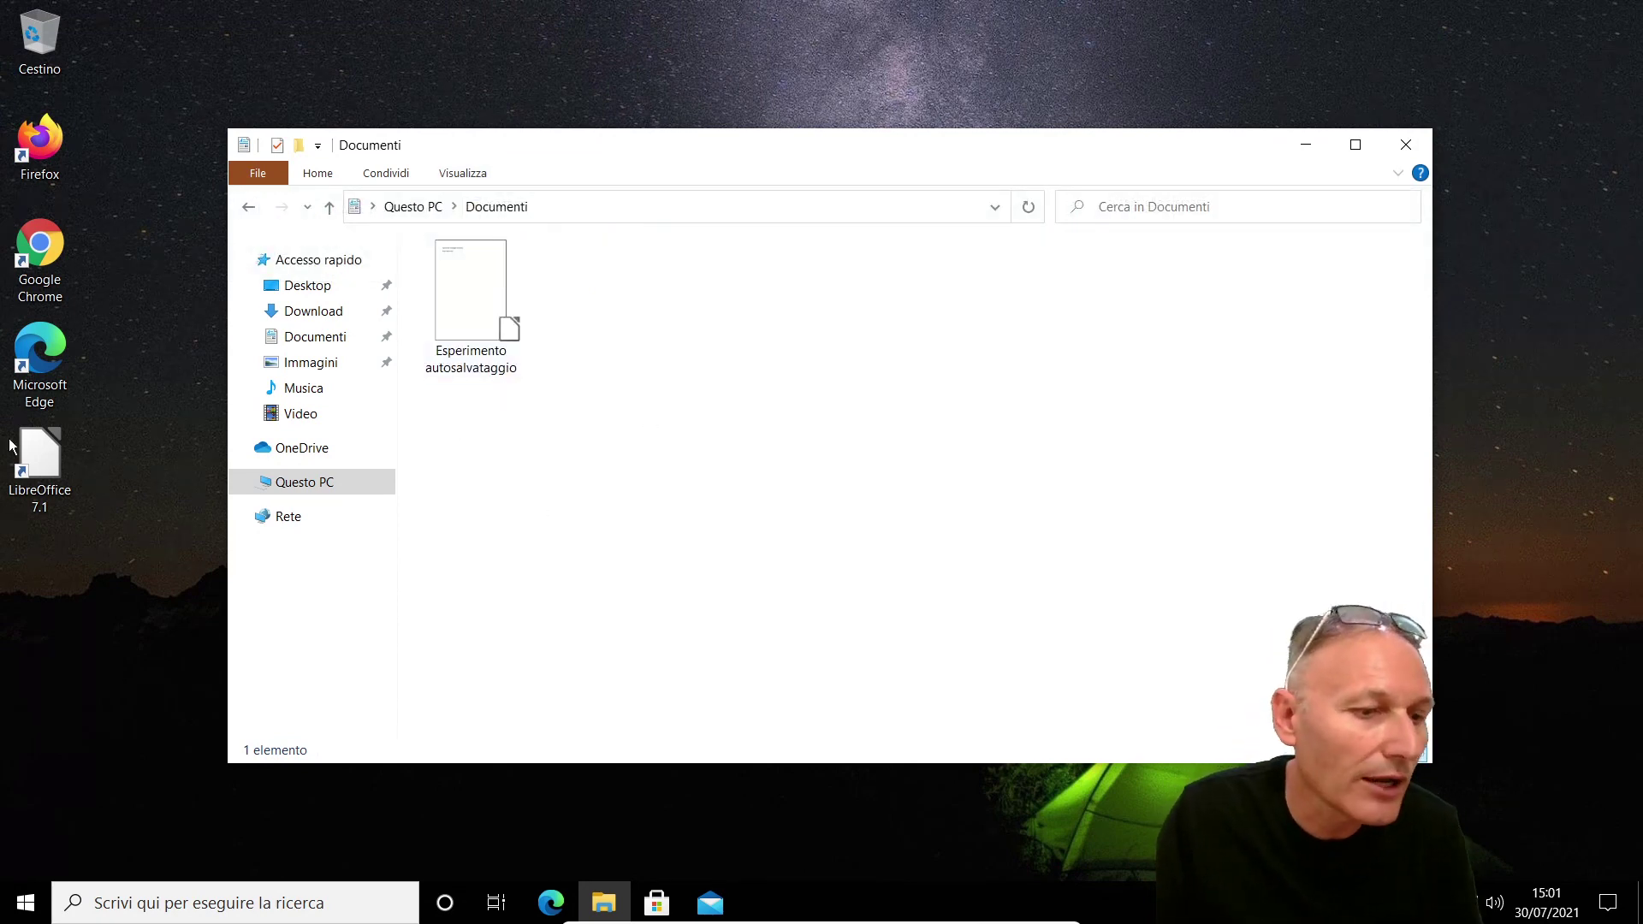
pyautogui.doubleClick(473, 331)
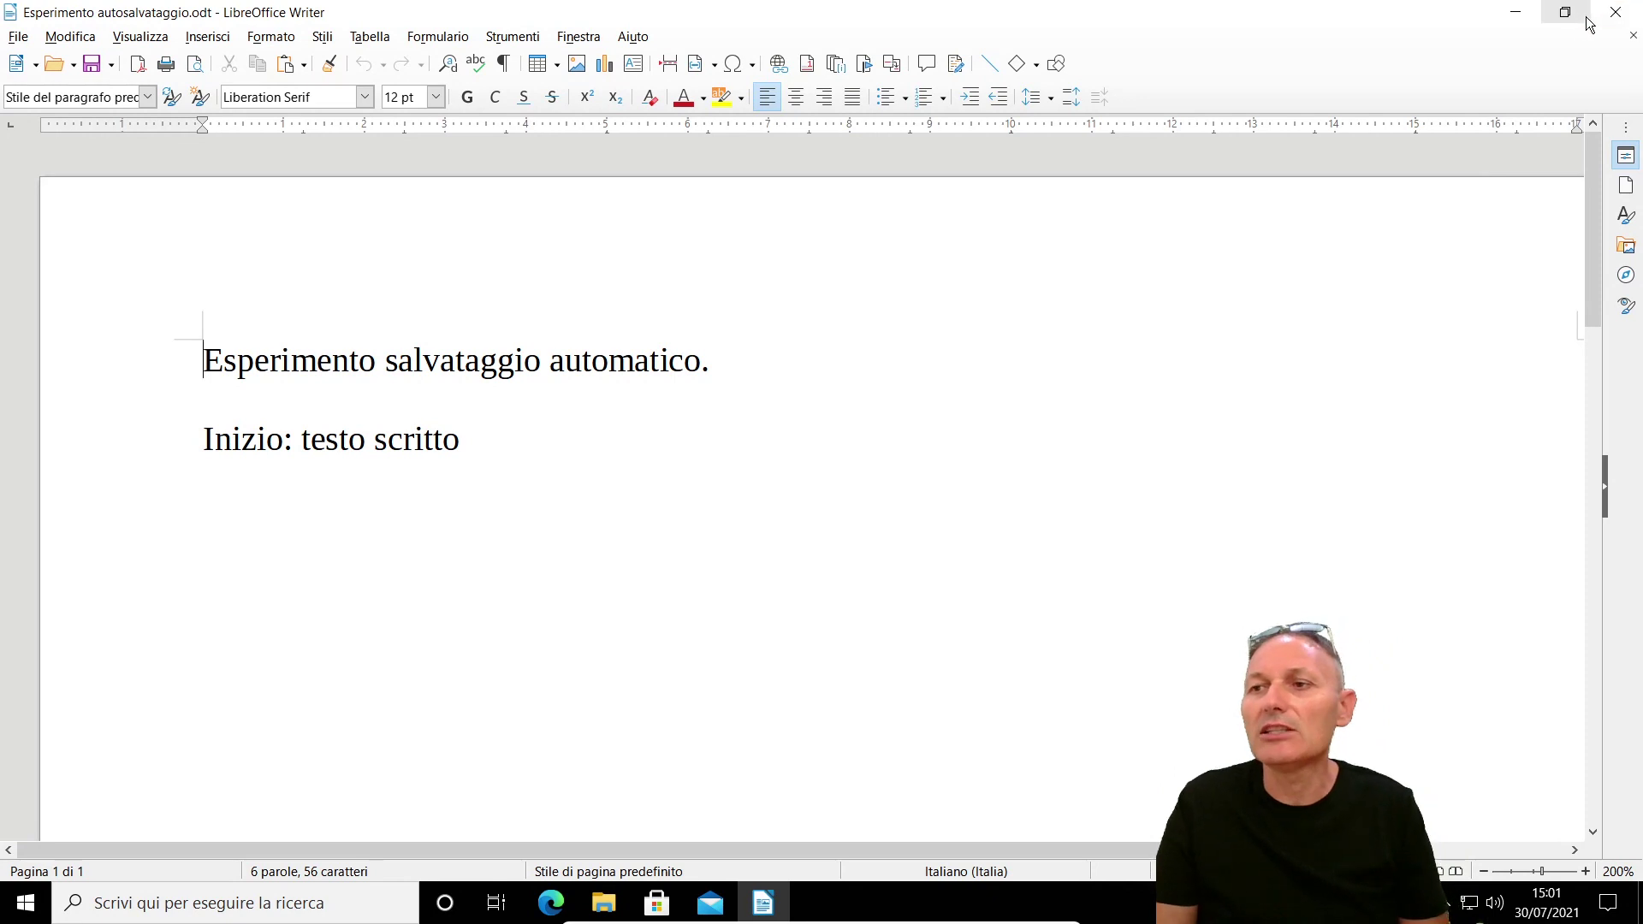
pyautogui.click(1615, 12)
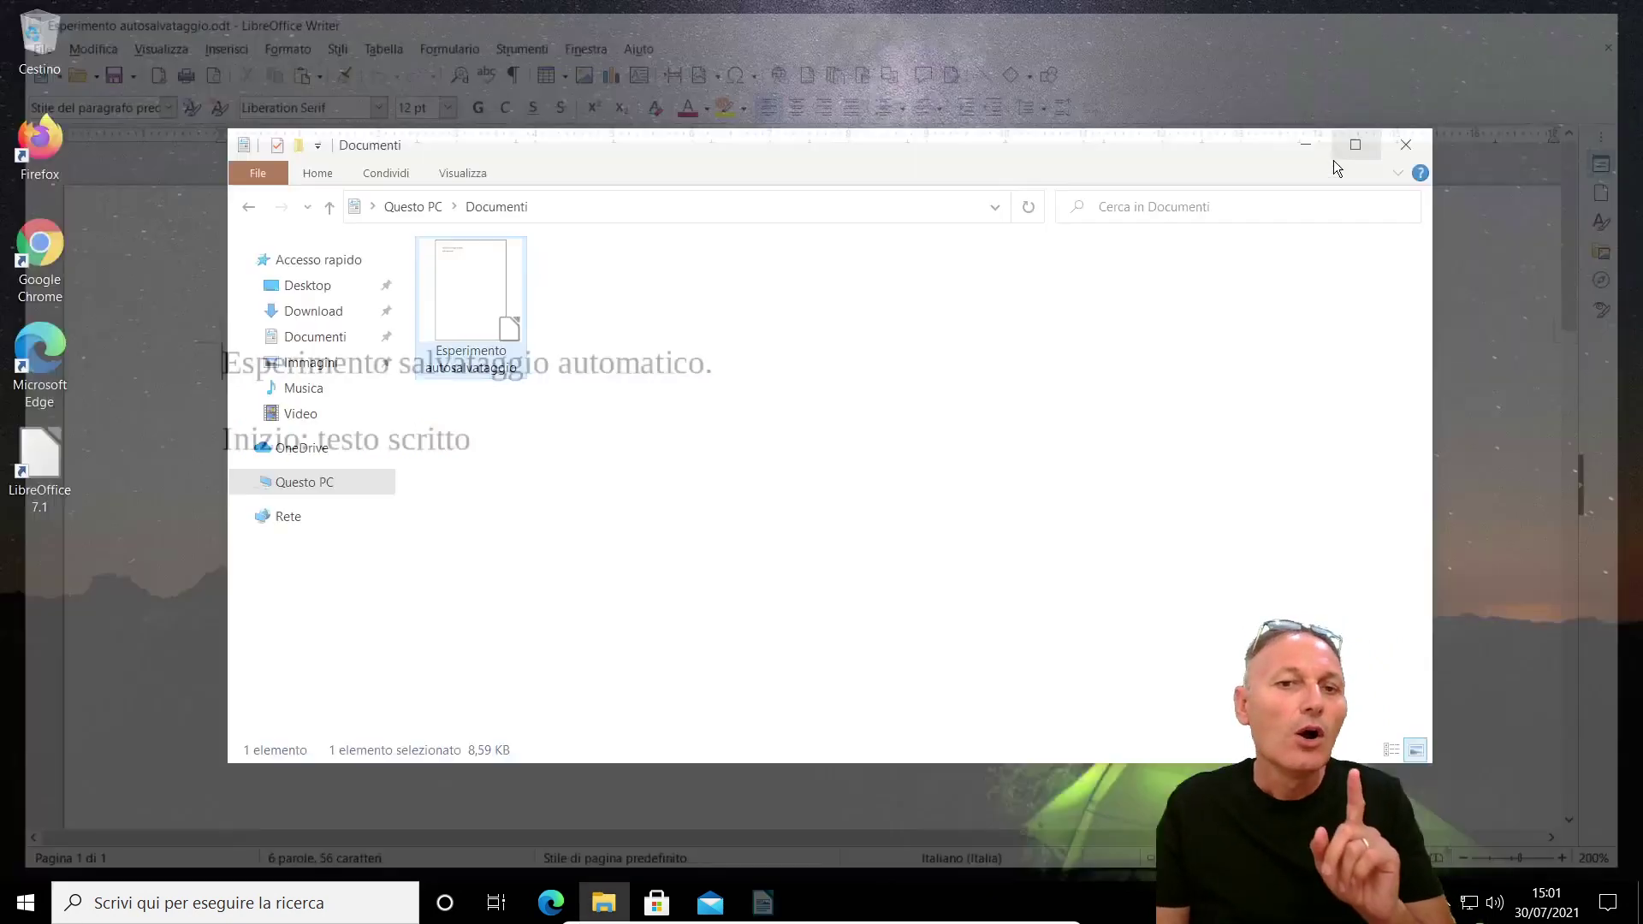
# Encrypt the "Esperimento autosalvataggio" file by enabling "Crittografa contenuto per la protezione dei dati" in its advanced attributes, and close the properties.
pyautogui.rightClick(481, 293)
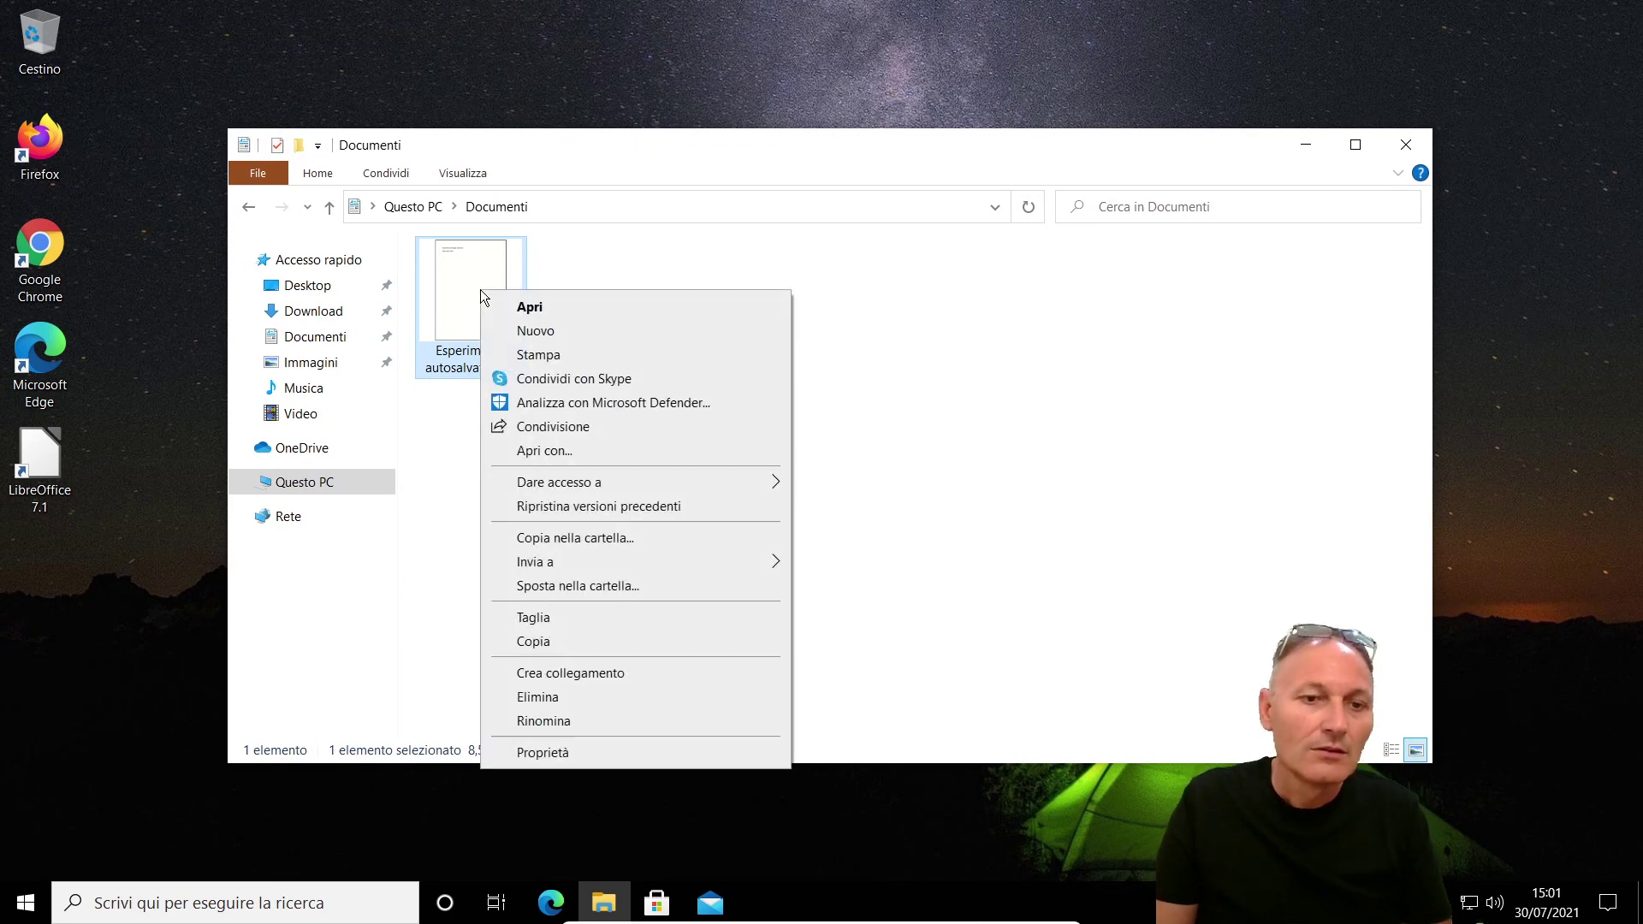
pyautogui.click(578, 755)
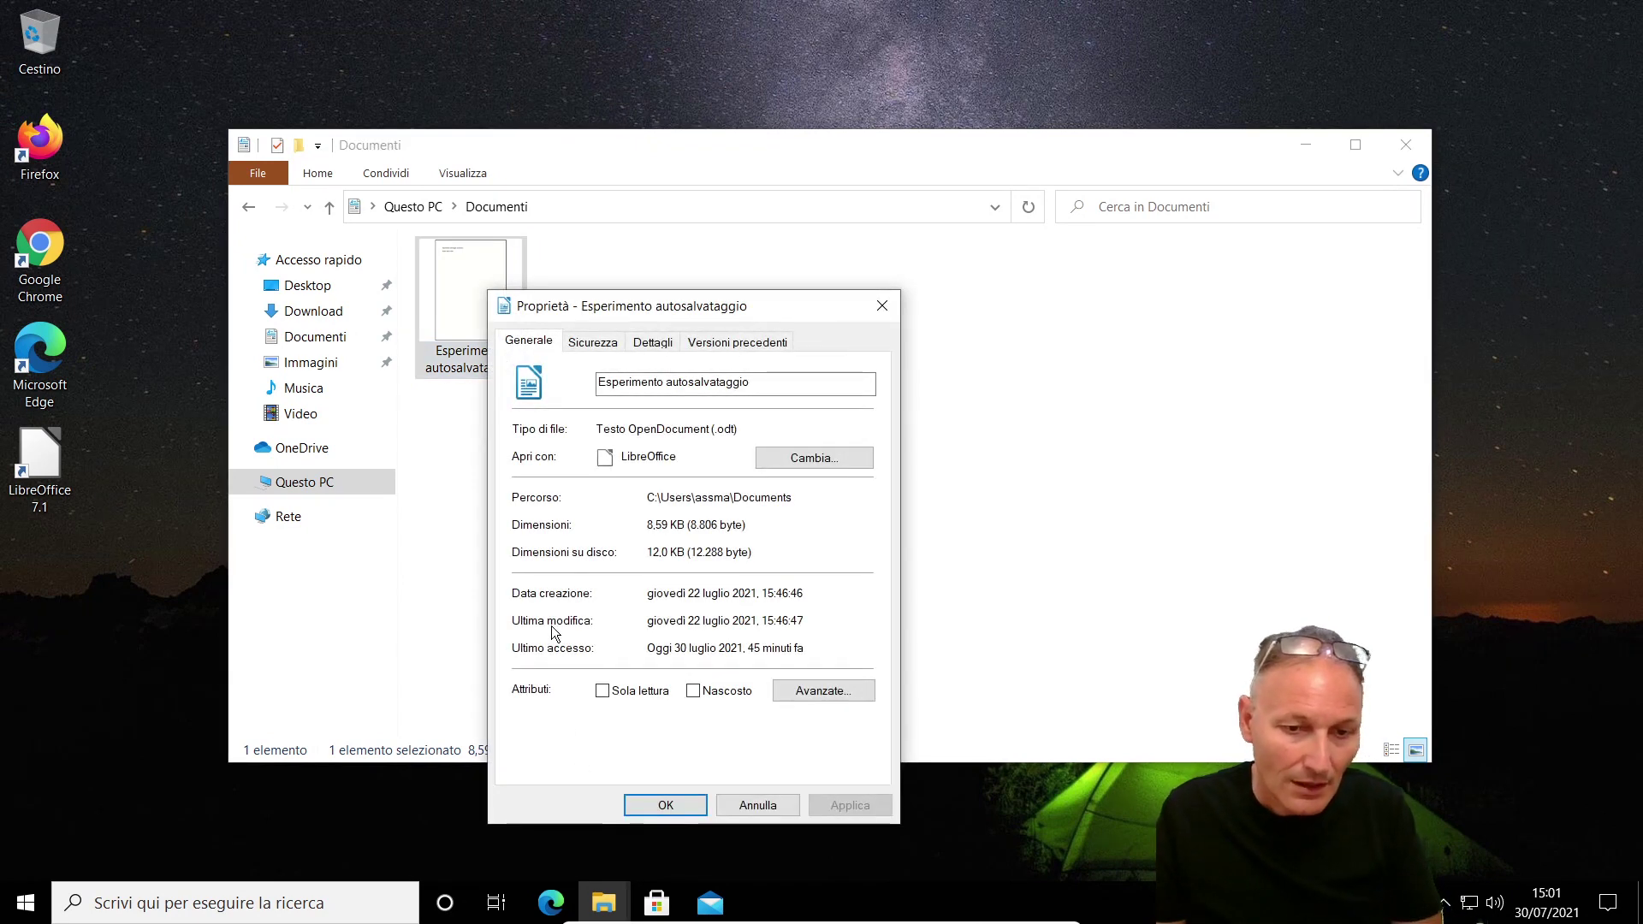
pyautogui.click(818, 691)
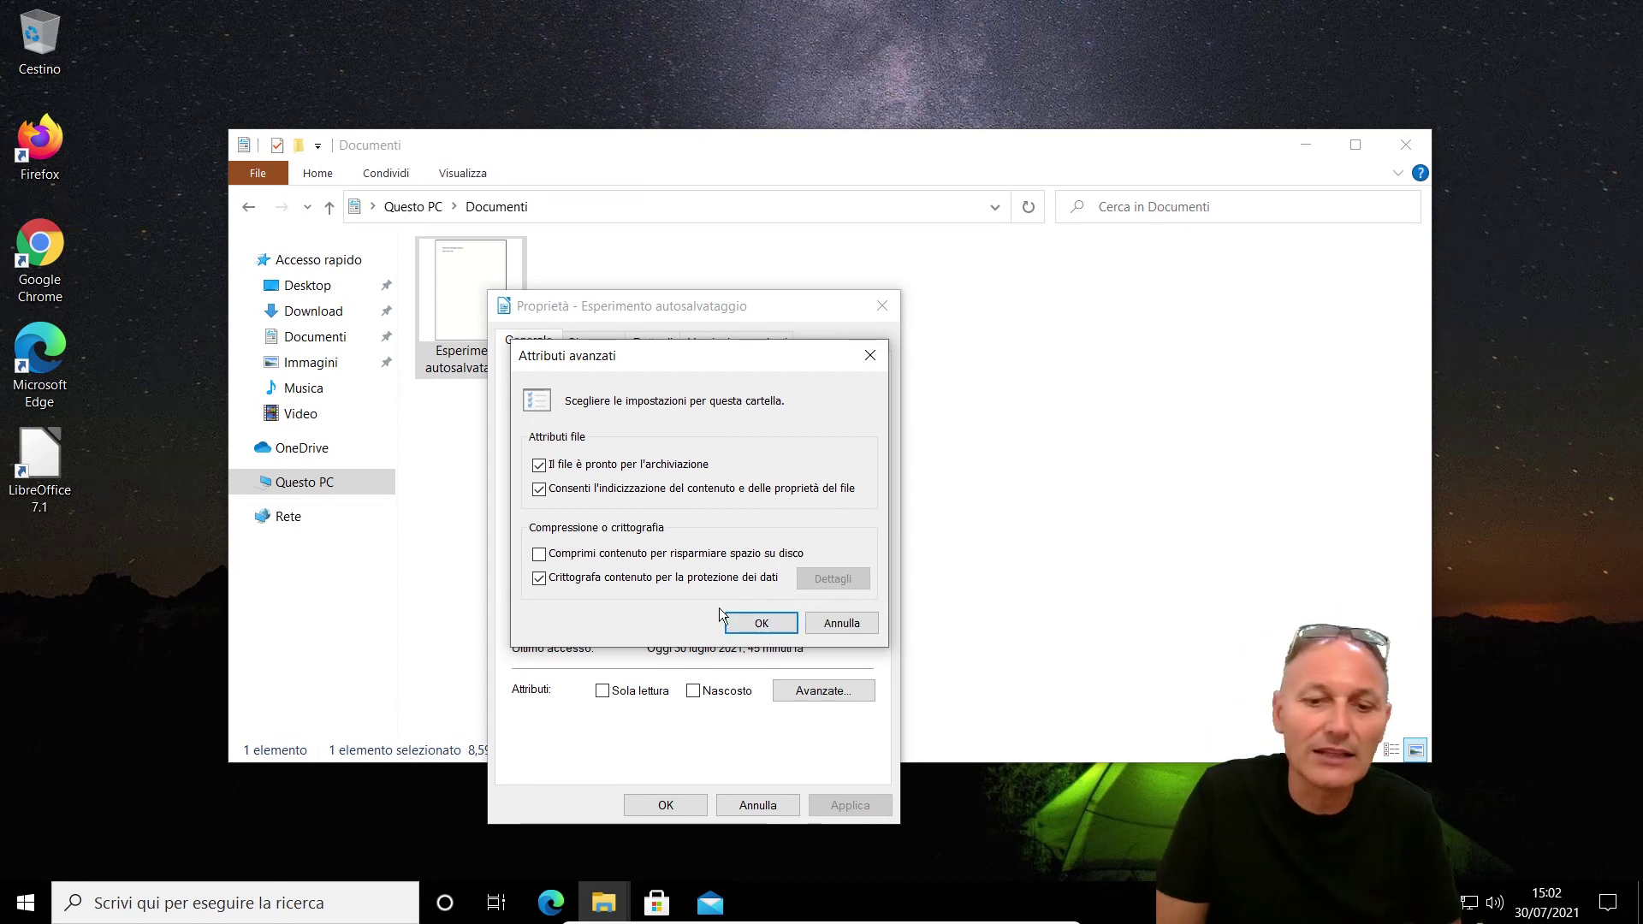
pyautogui.click(775, 623)
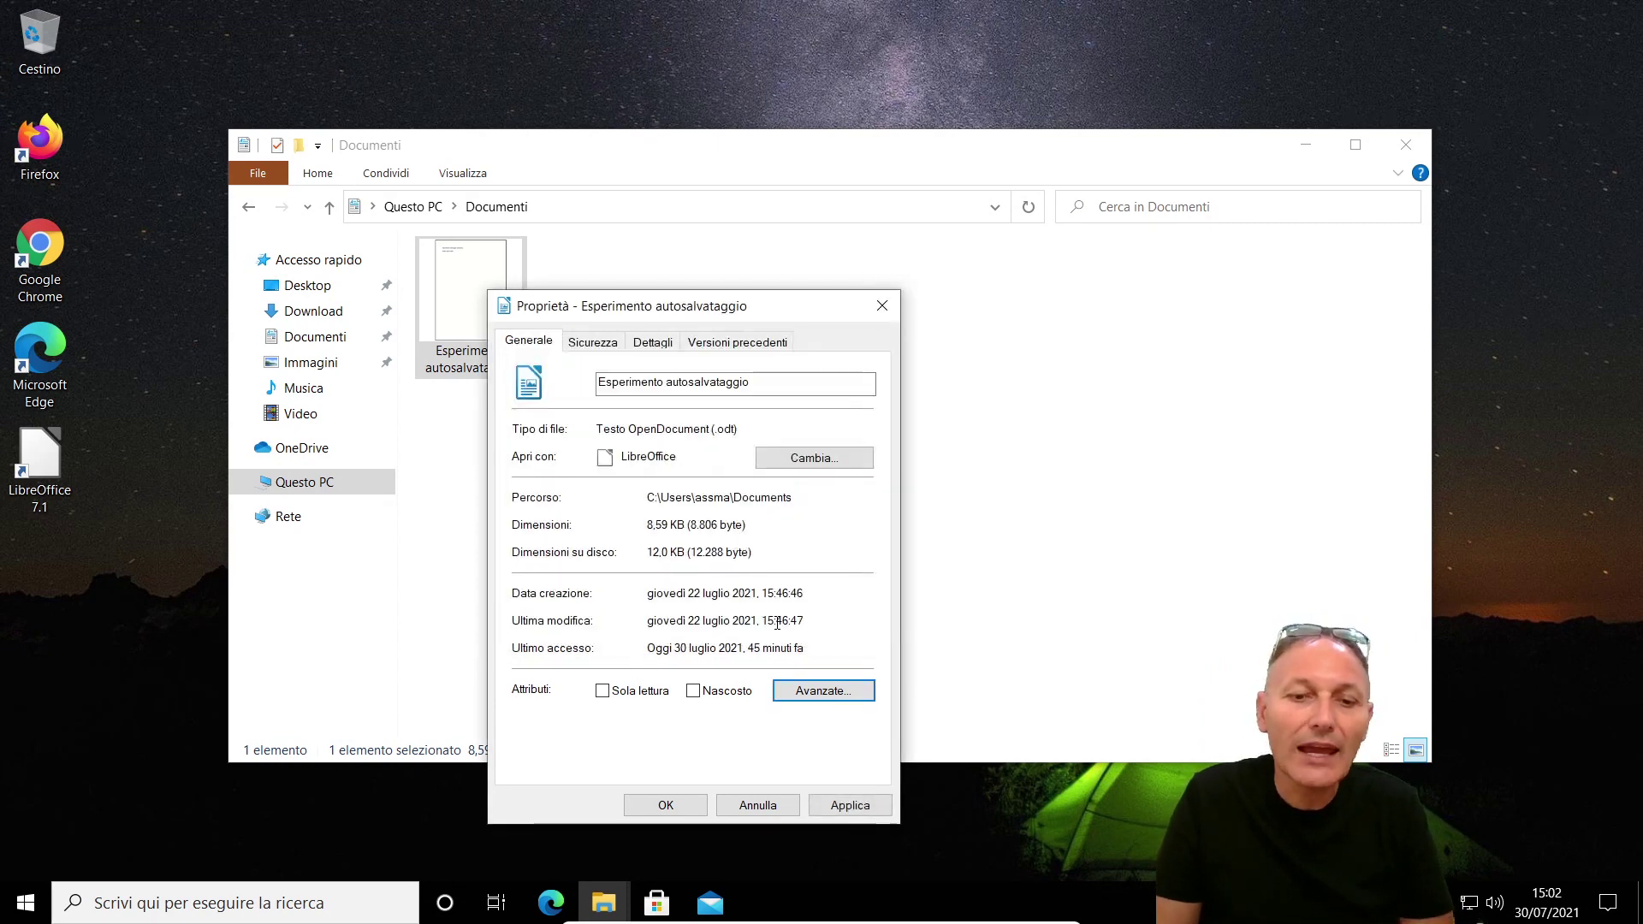
pyautogui.click(842, 805)
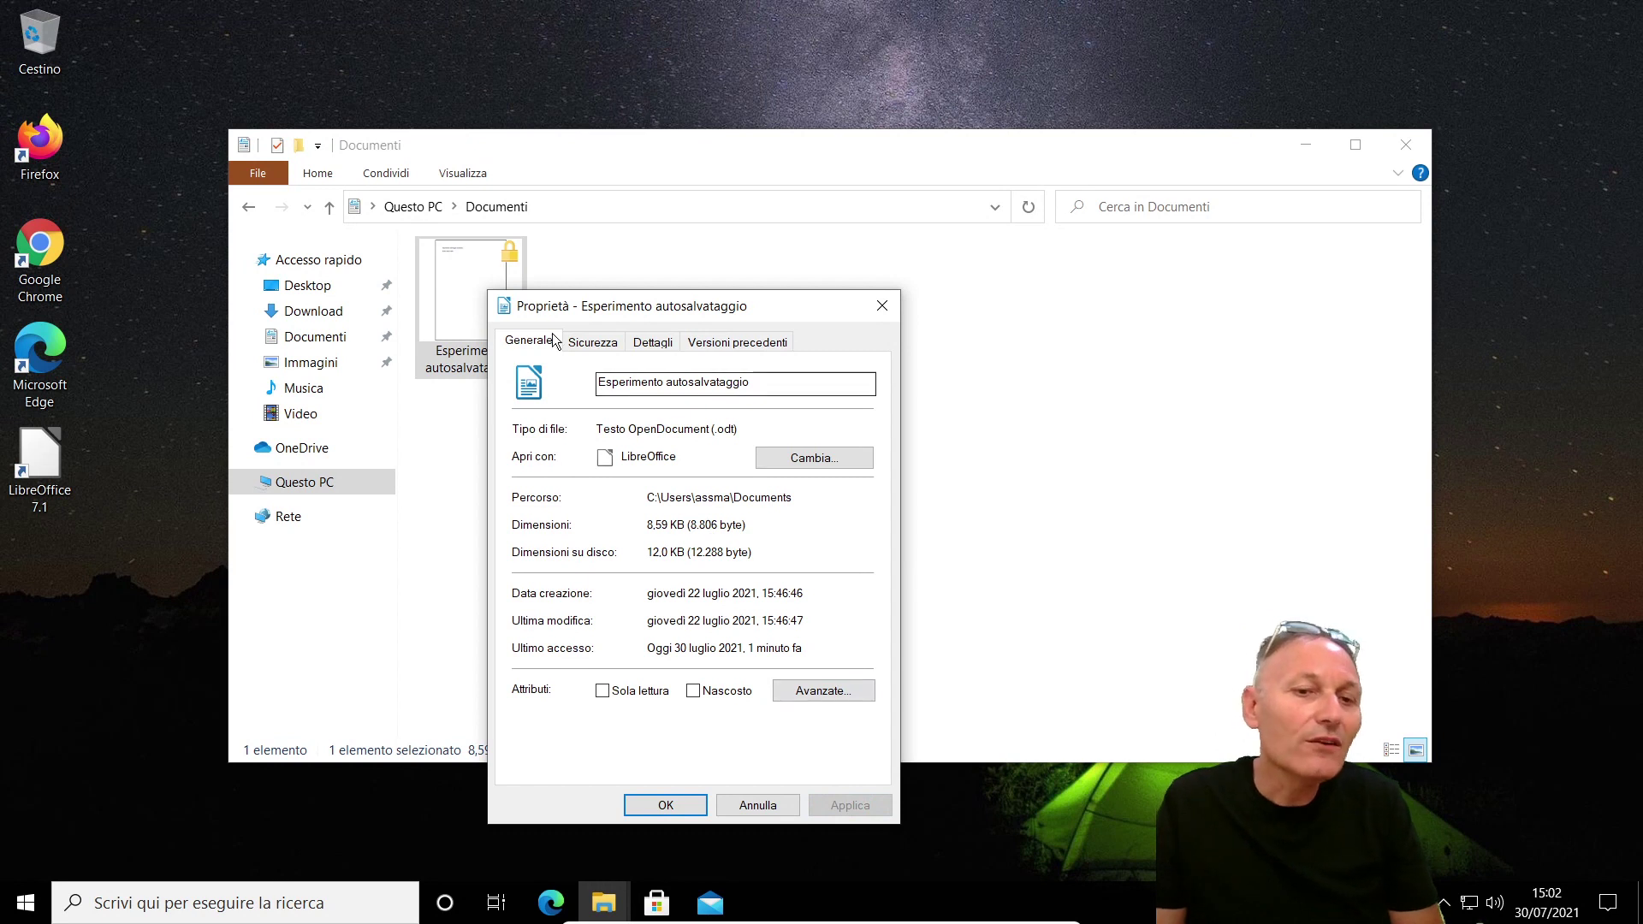
pyautogui.moveTo(570, 315); pyautogui.dragTo(744, 130)
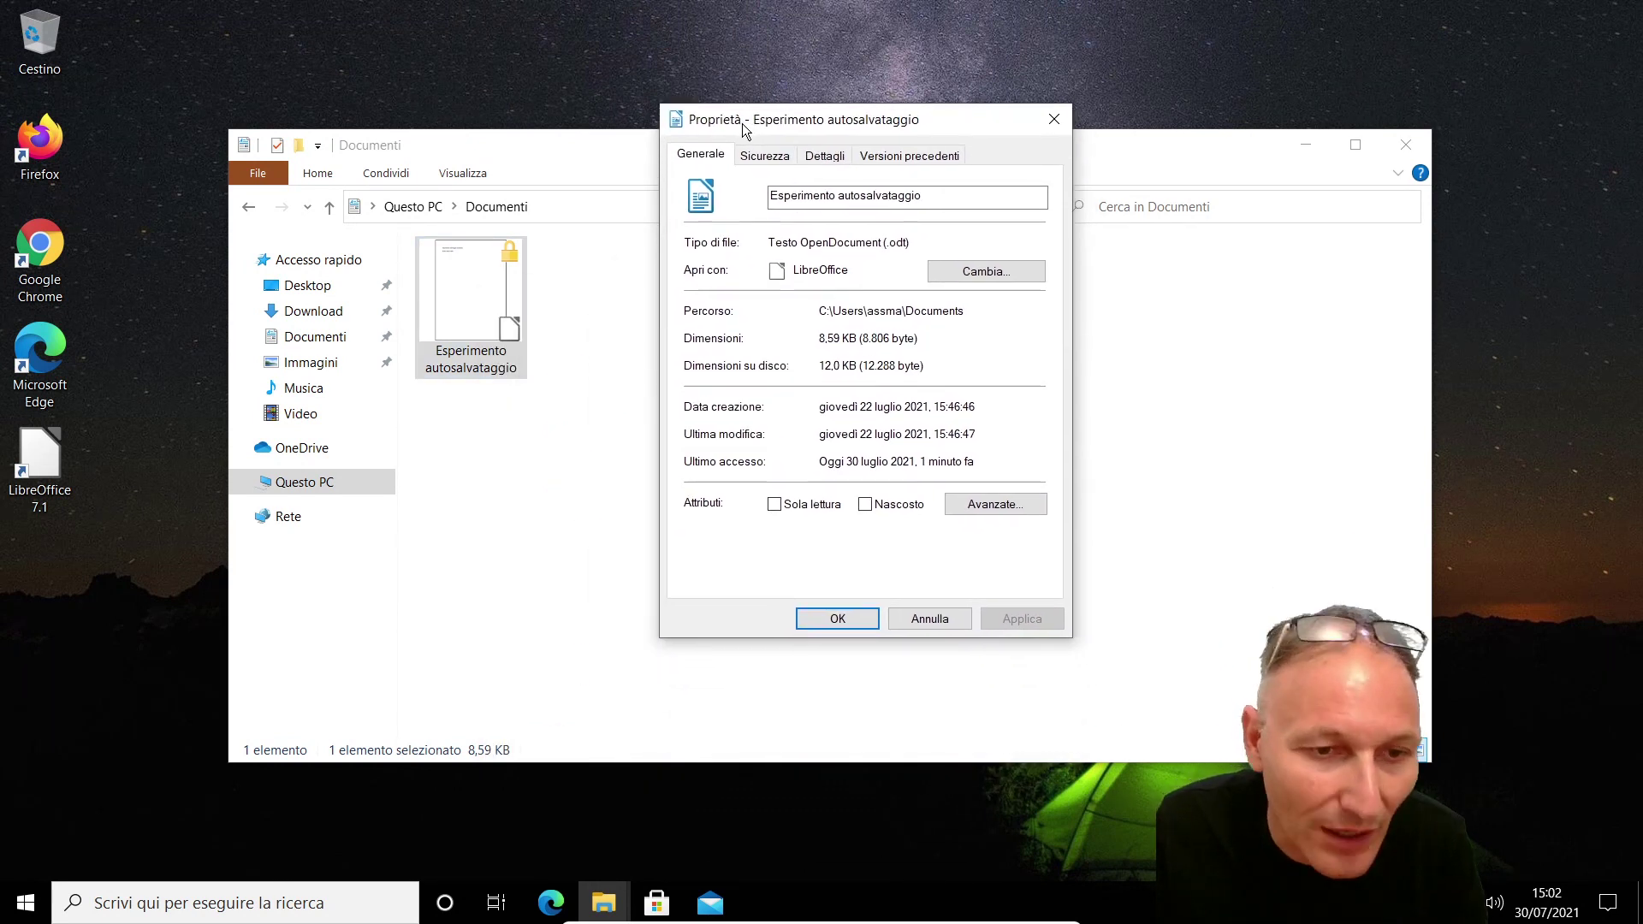
pyautogui.press('Escape')
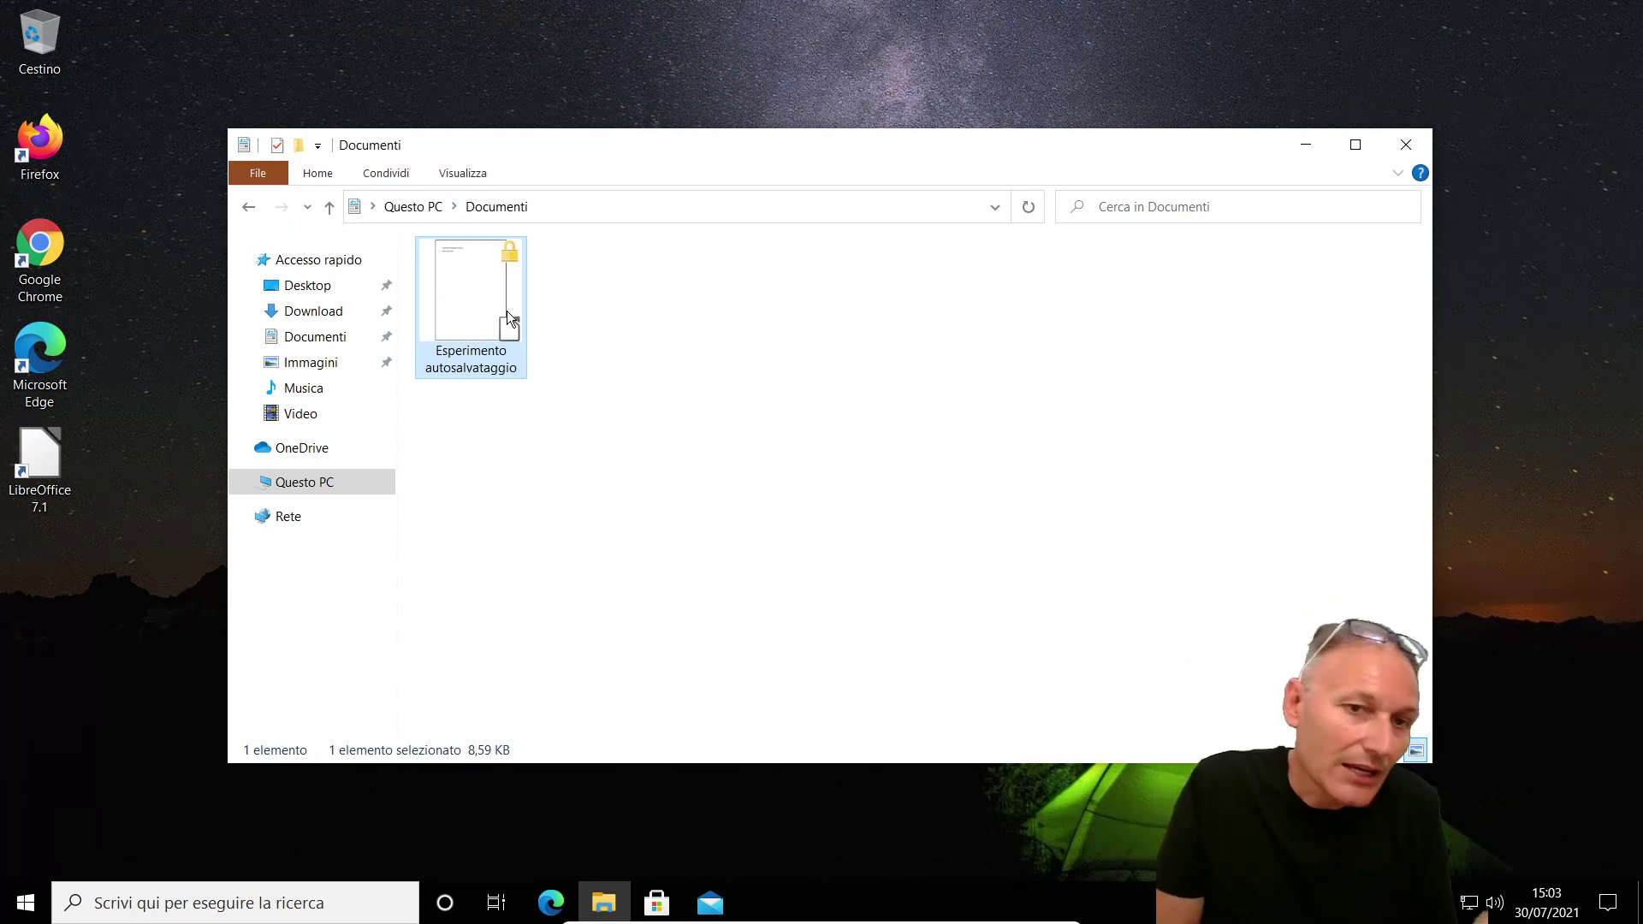
# Start LibreOffice 7.1 and create a new blank Writer document.
pyautogui.moveTo(500, 291)
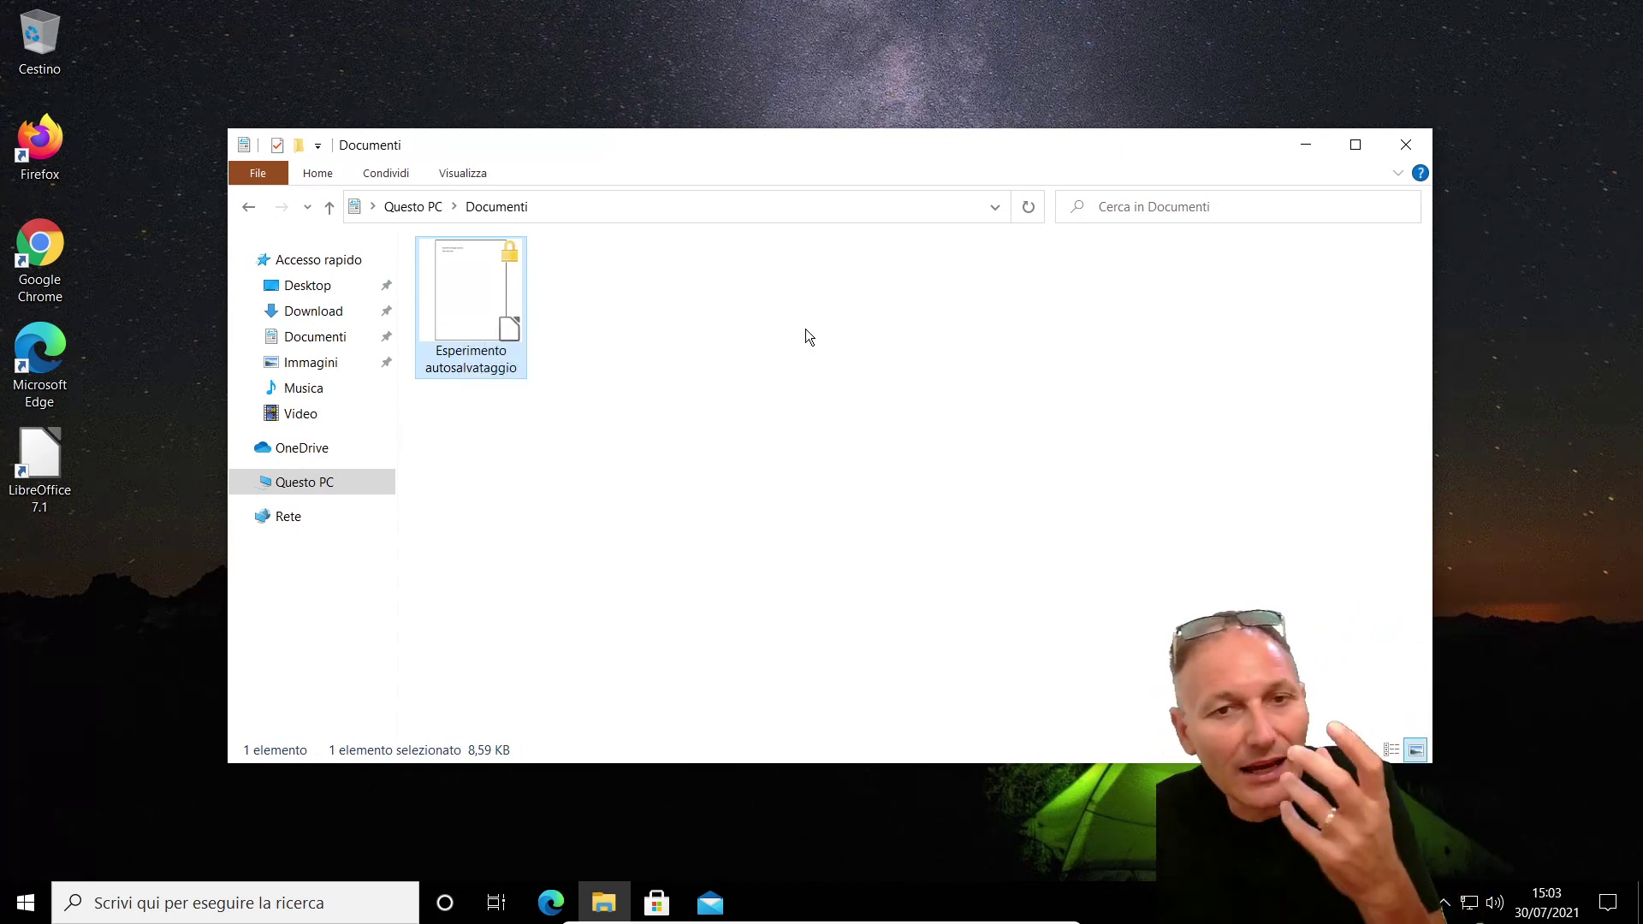
pyautogui.doubleClick(54, 462)
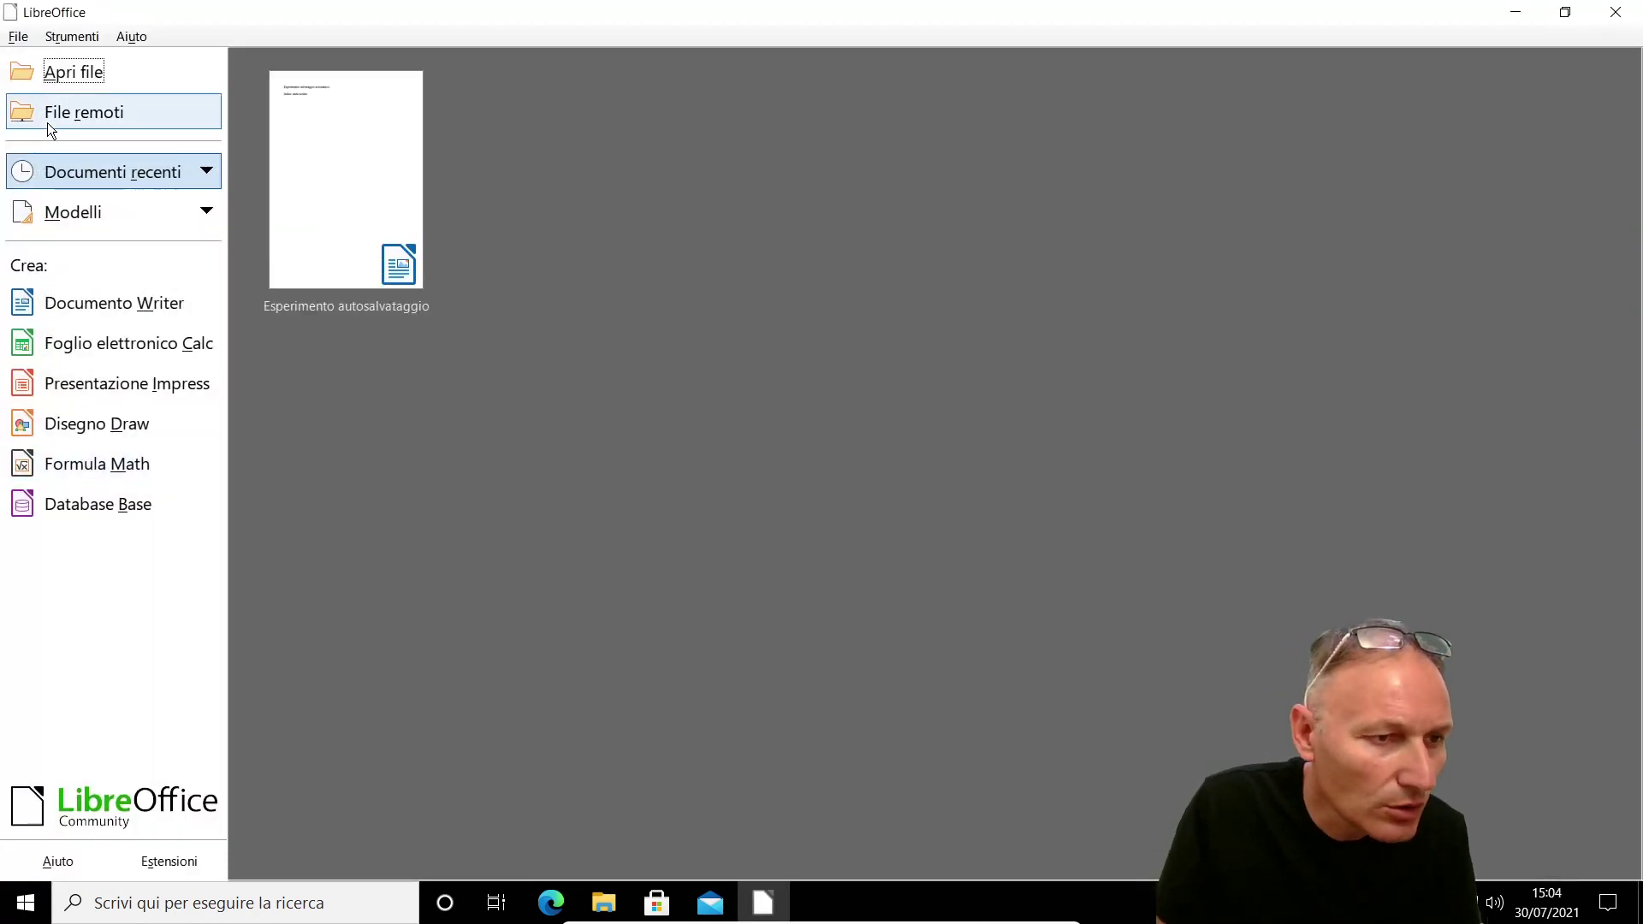
pyautogui.click(77, 303)
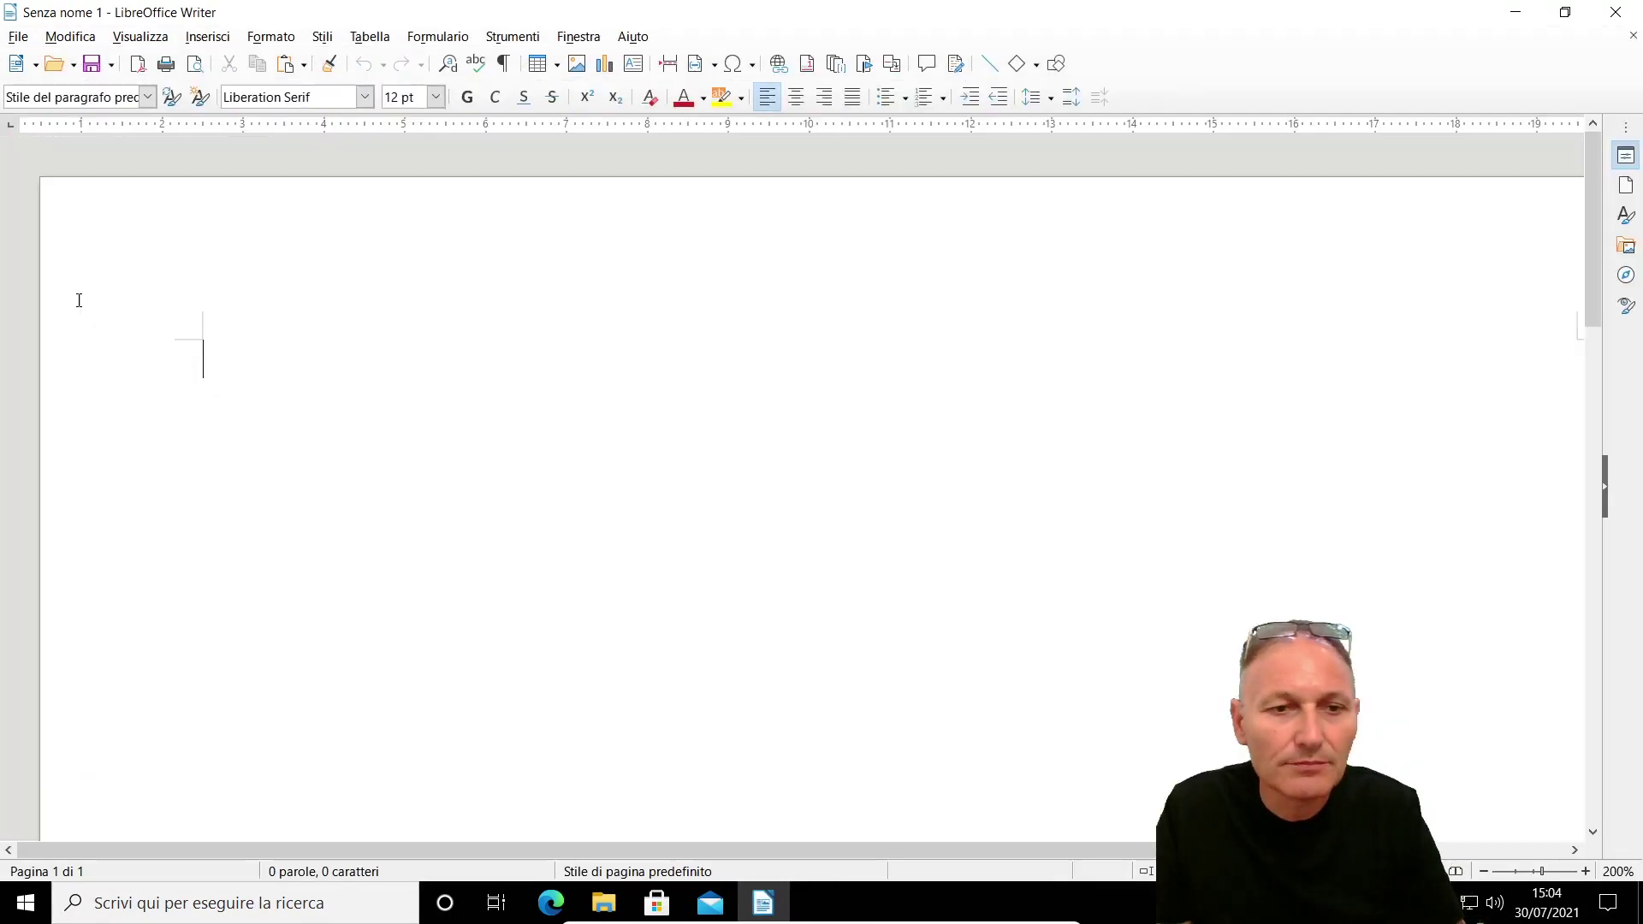
# Write "Questa è una prova di crittografia" in the blank document.
pyautogui.write('Qu')
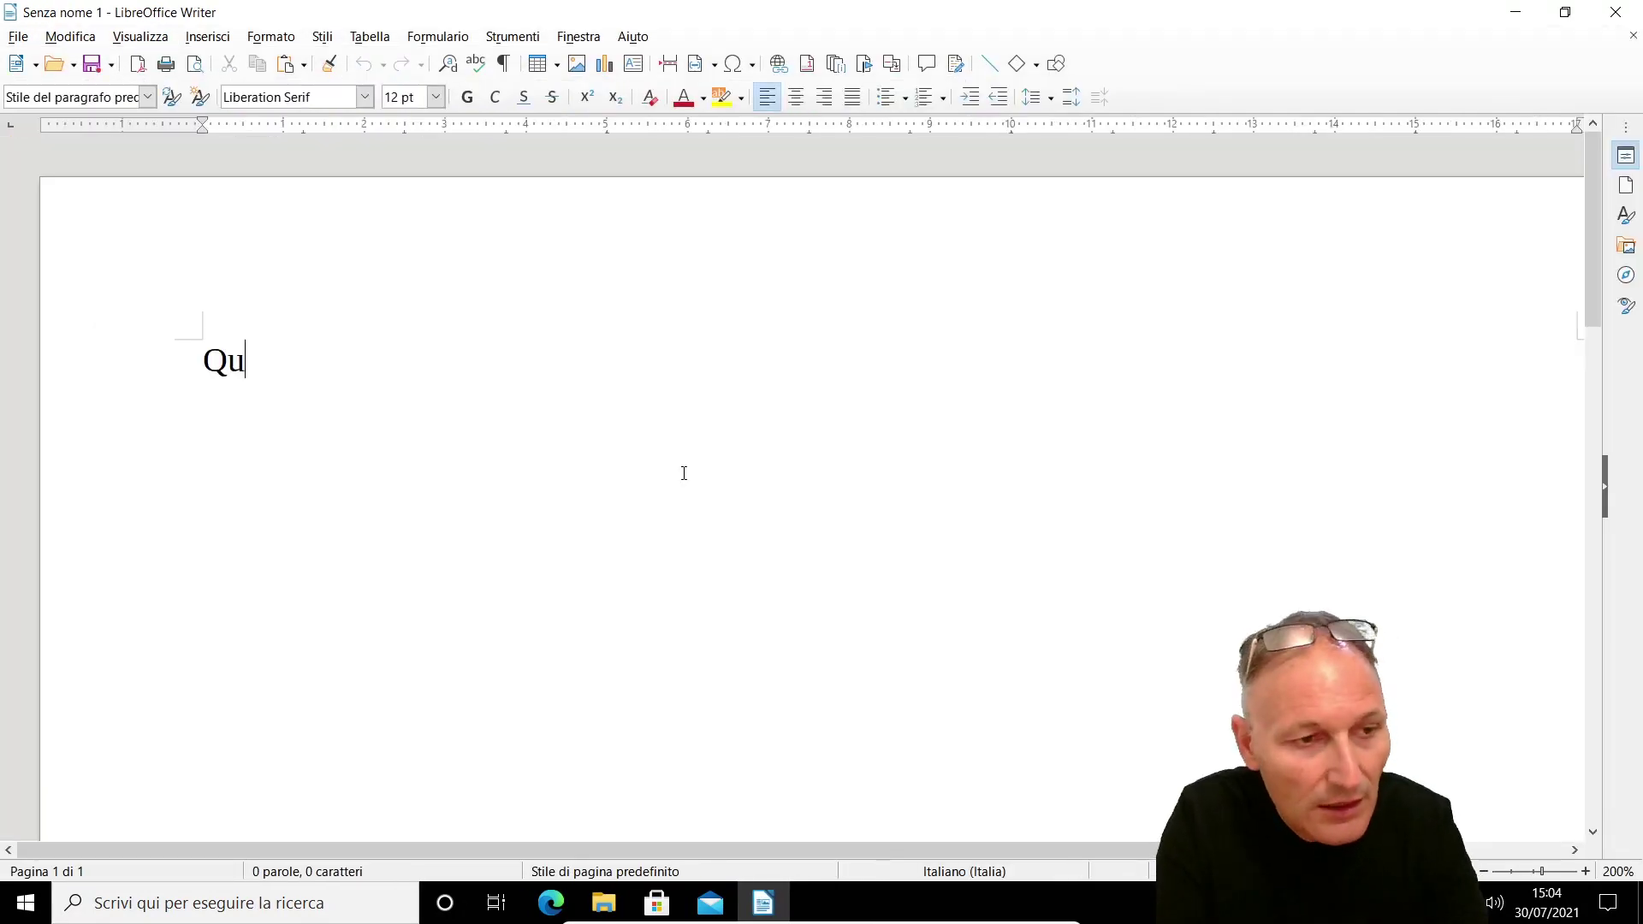
pyautogui.write('esta è un')
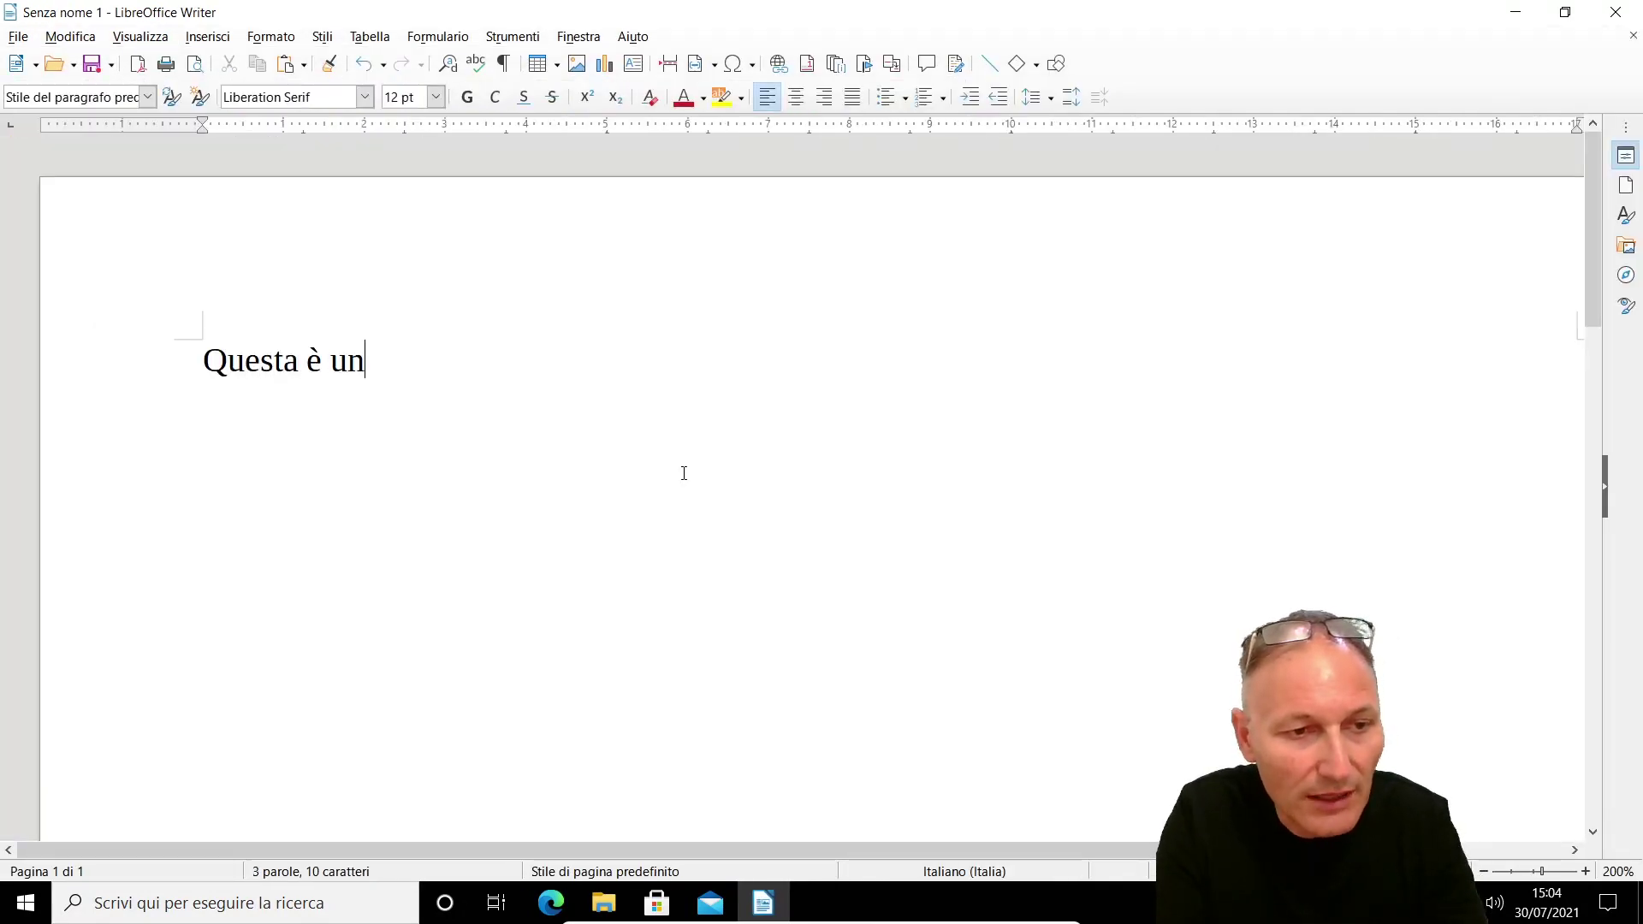
pyautogui.write('a prova di ')
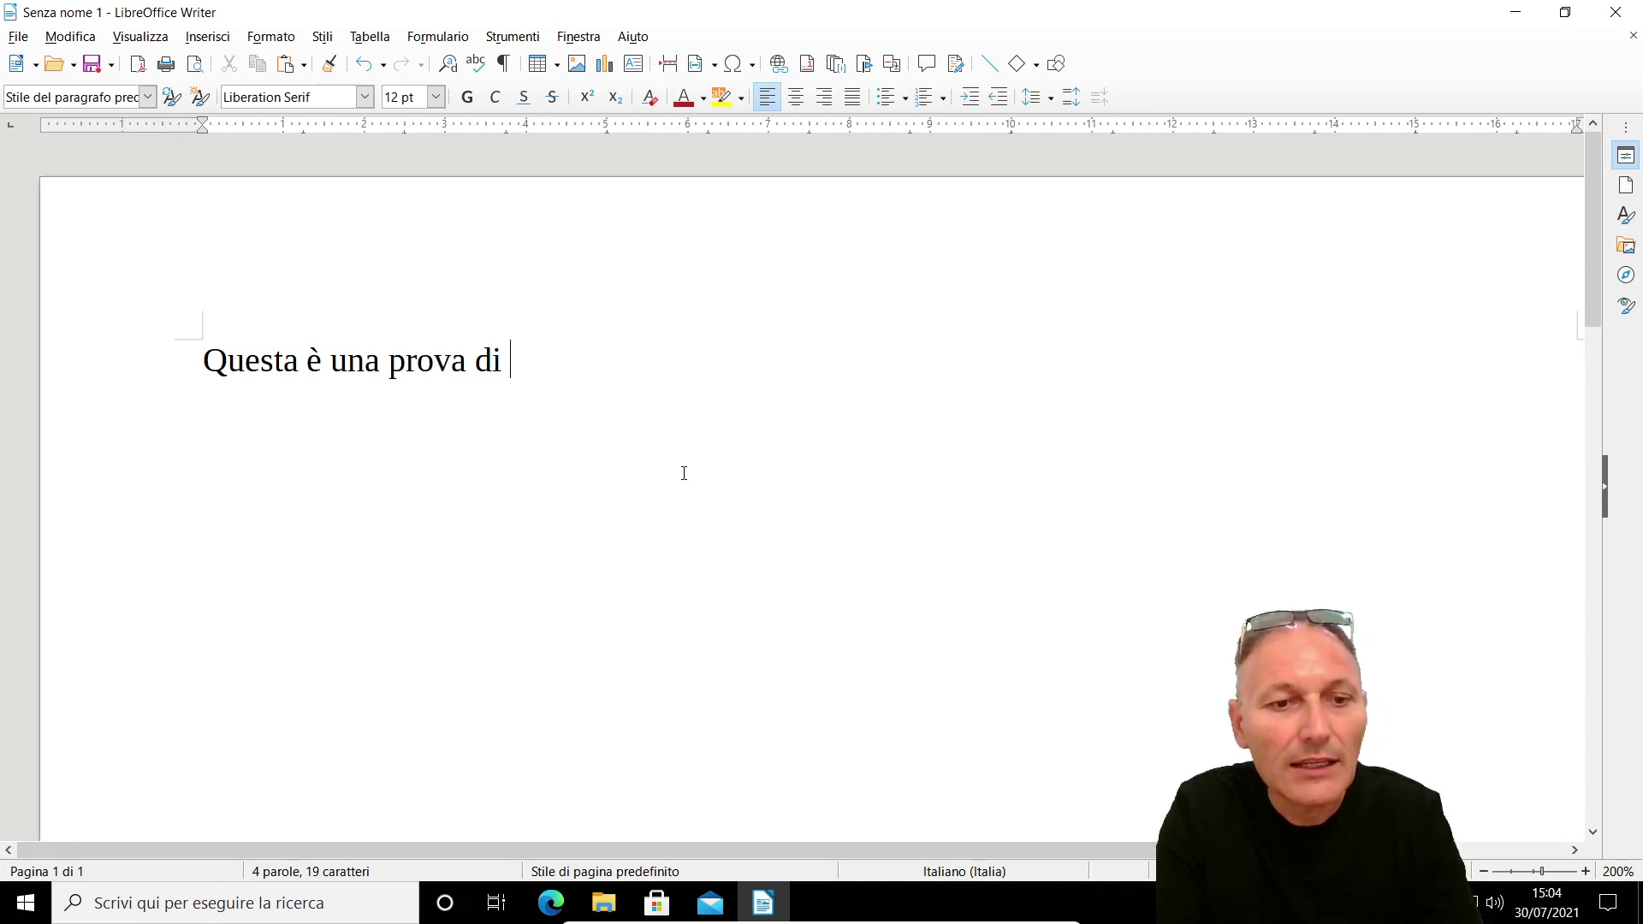
pyautogui.write('critto')
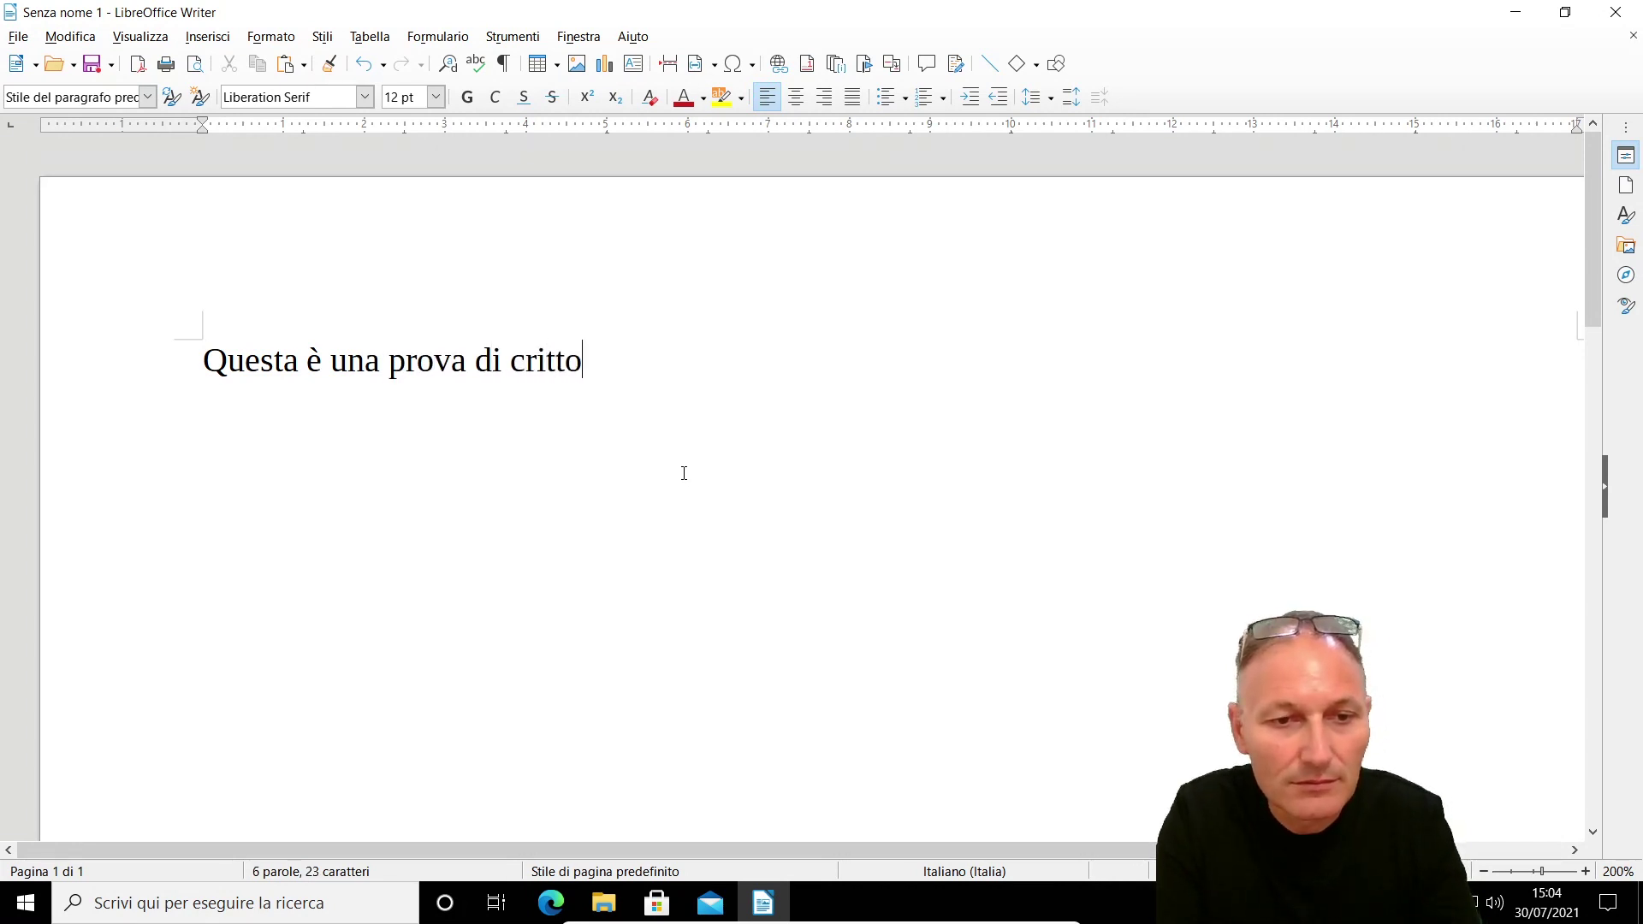
pyautogui.write('grafia')
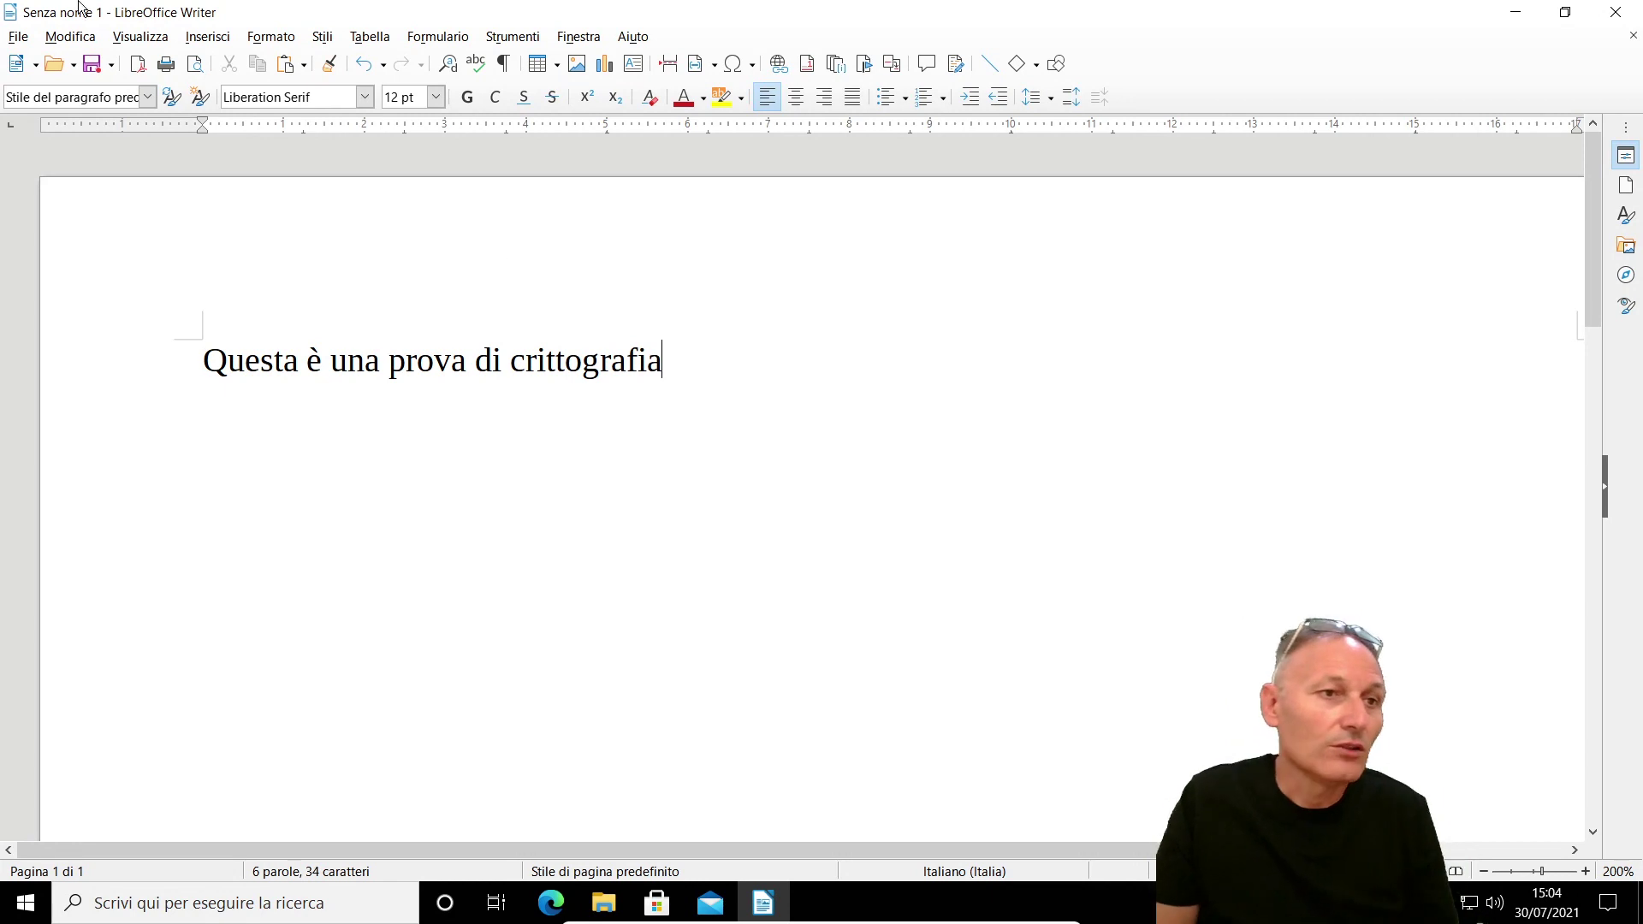
# Save the document on the Desktop as an ODF text document named "Prova CRT".
pyautogui.click(18, 38)
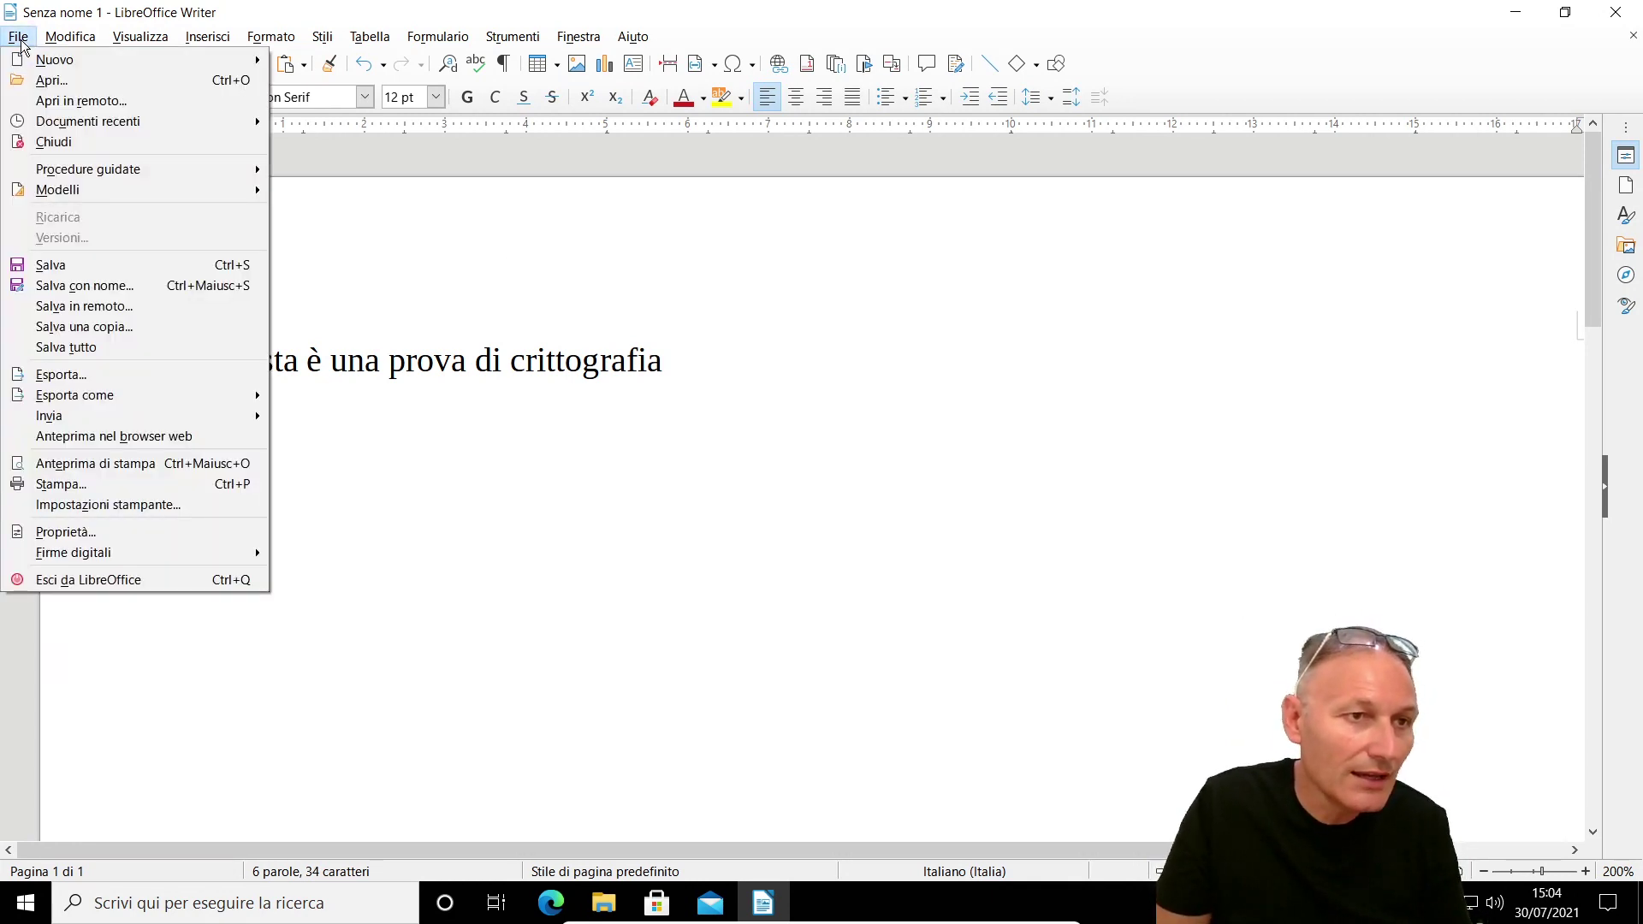
pyautogui.click(66, 270)
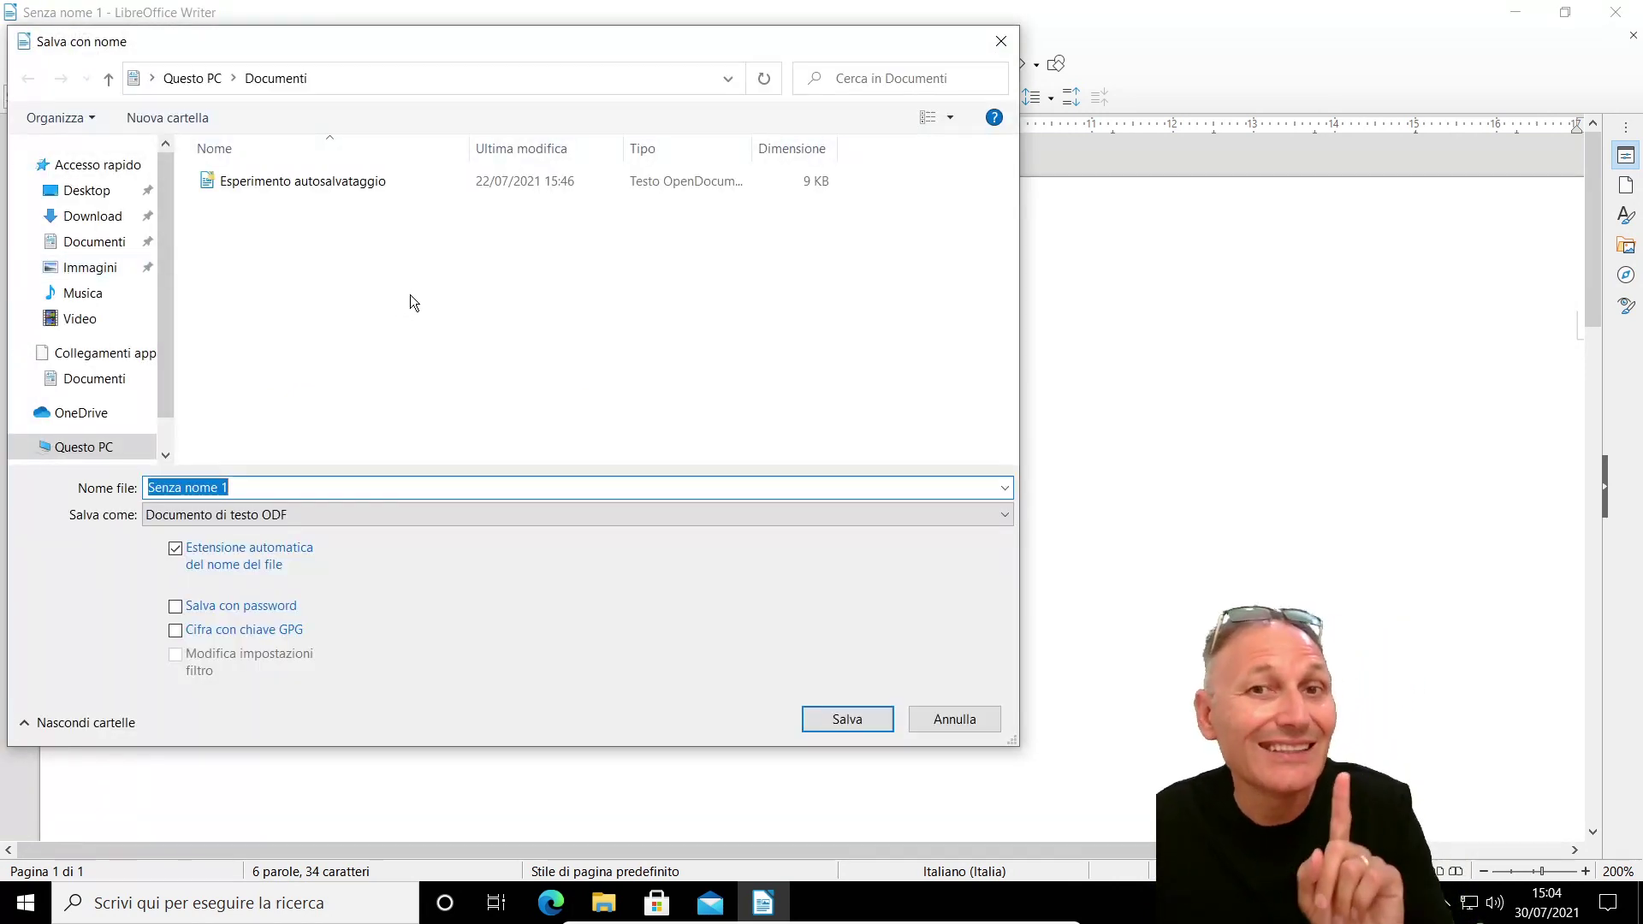
pyautogui.click(91, 189)
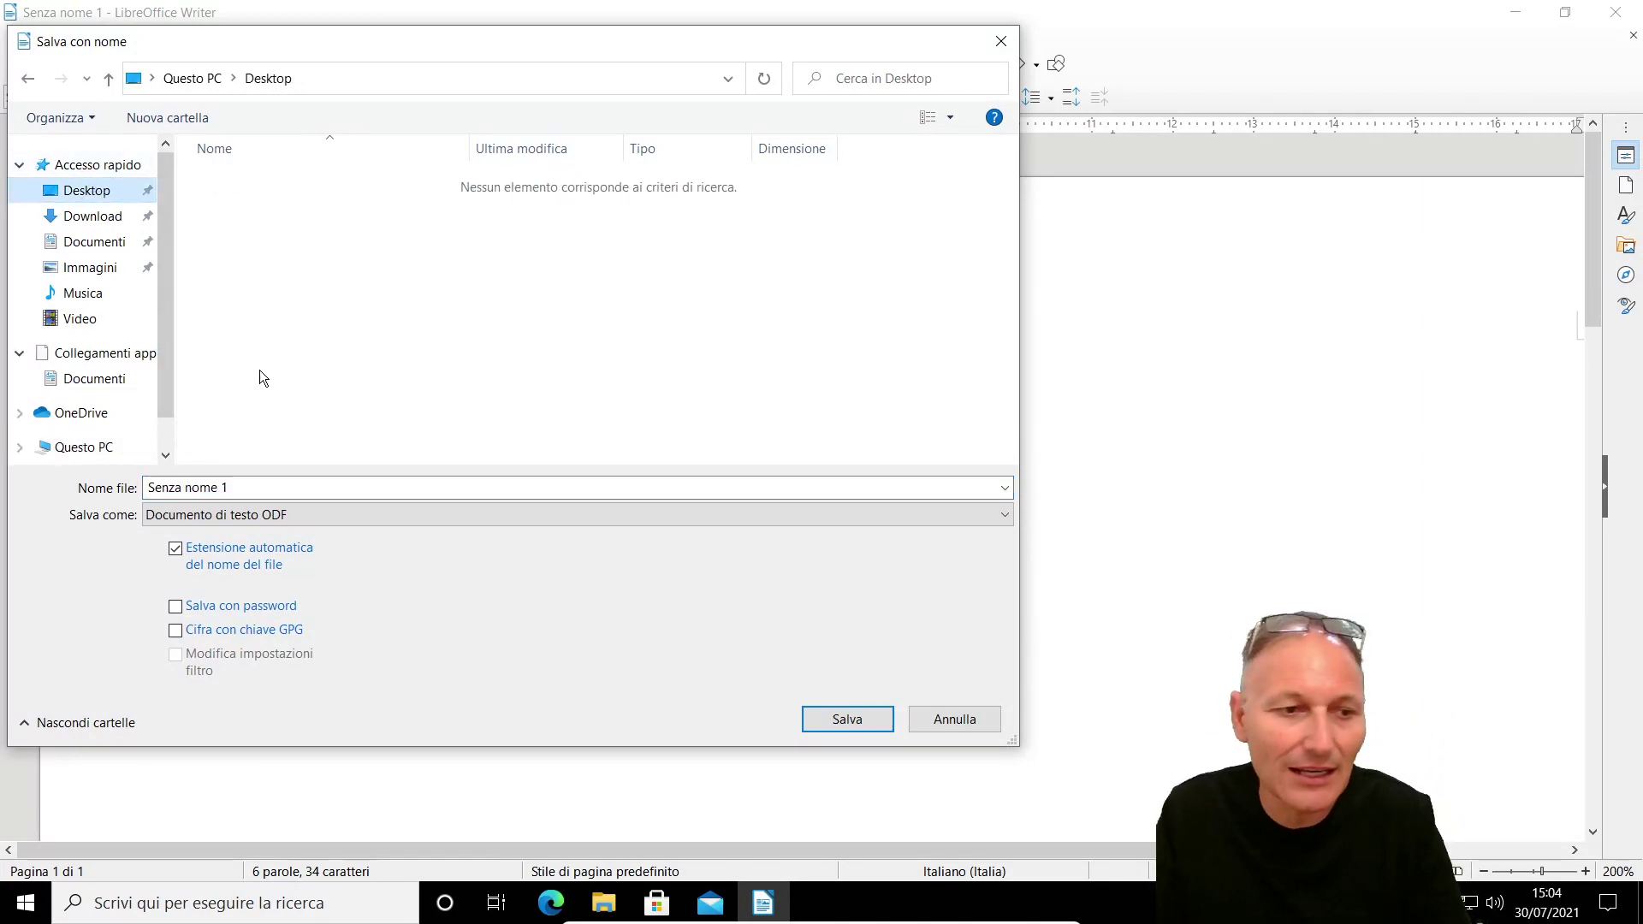
pyautogui.click(253, 498)
pyautogui.write('P')
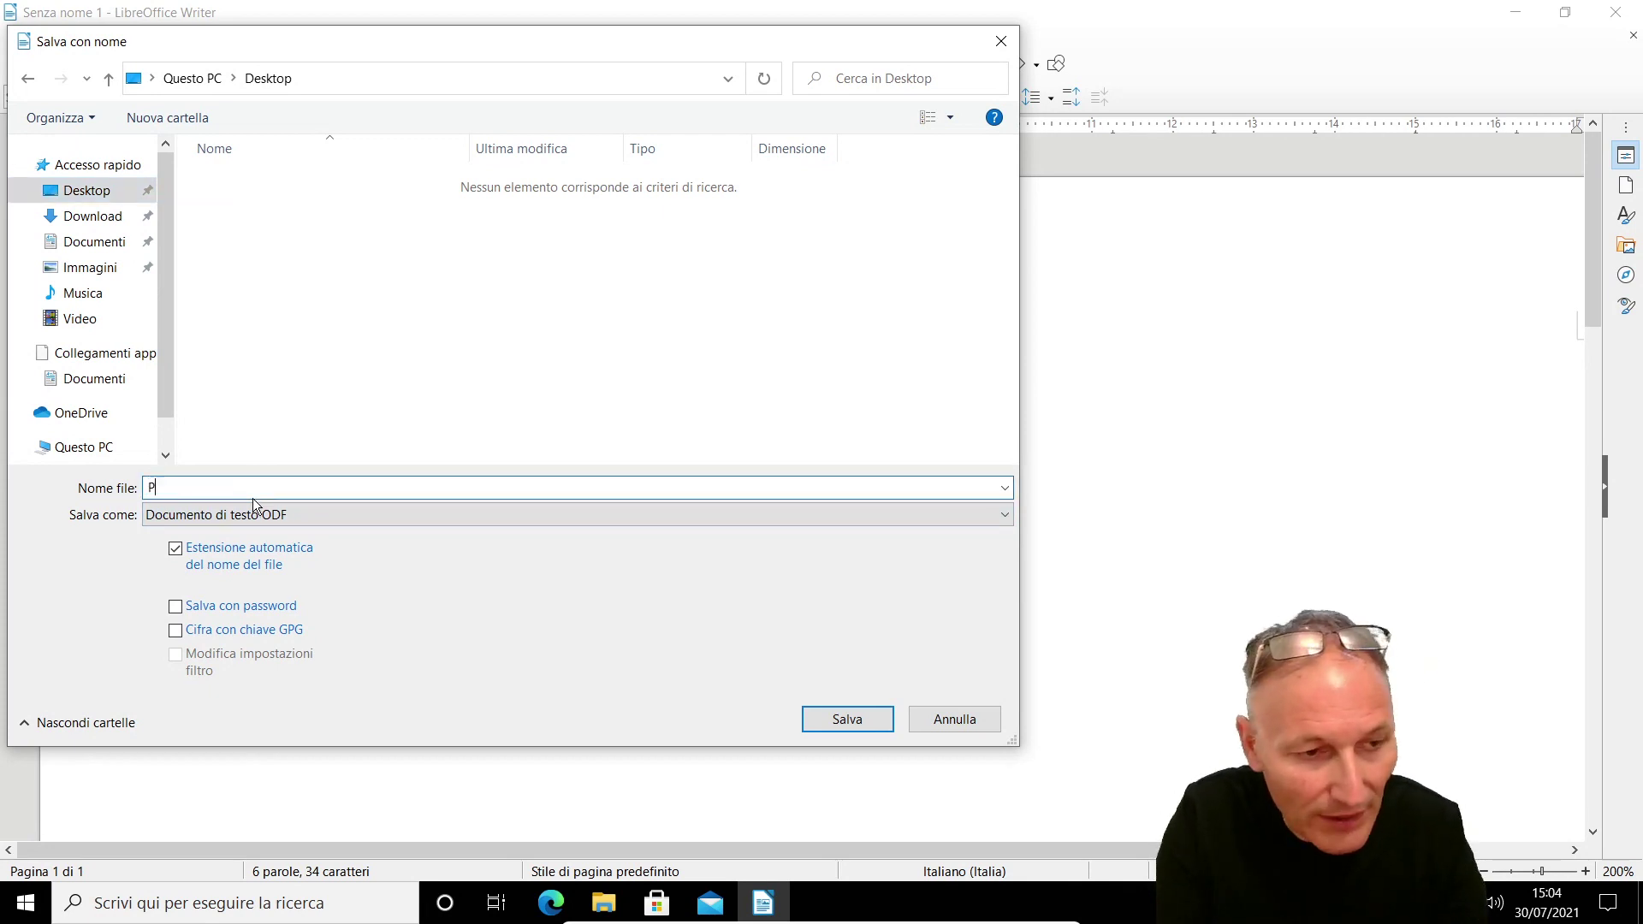
pyautogui.write('rova CRT')
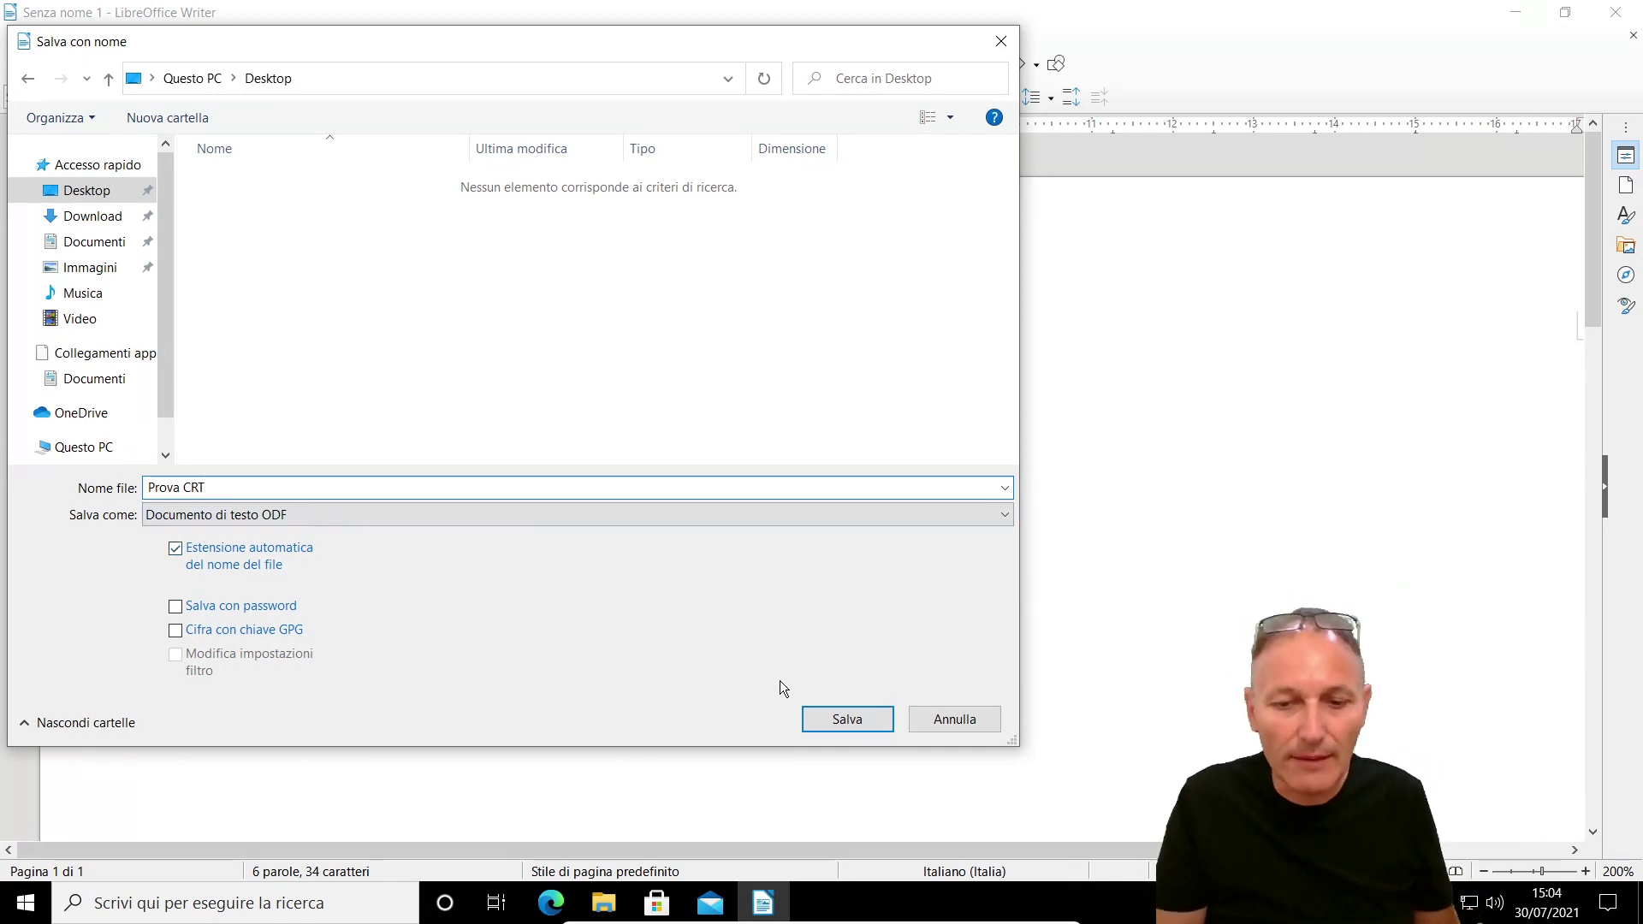
pyautogui.click(843, 723)
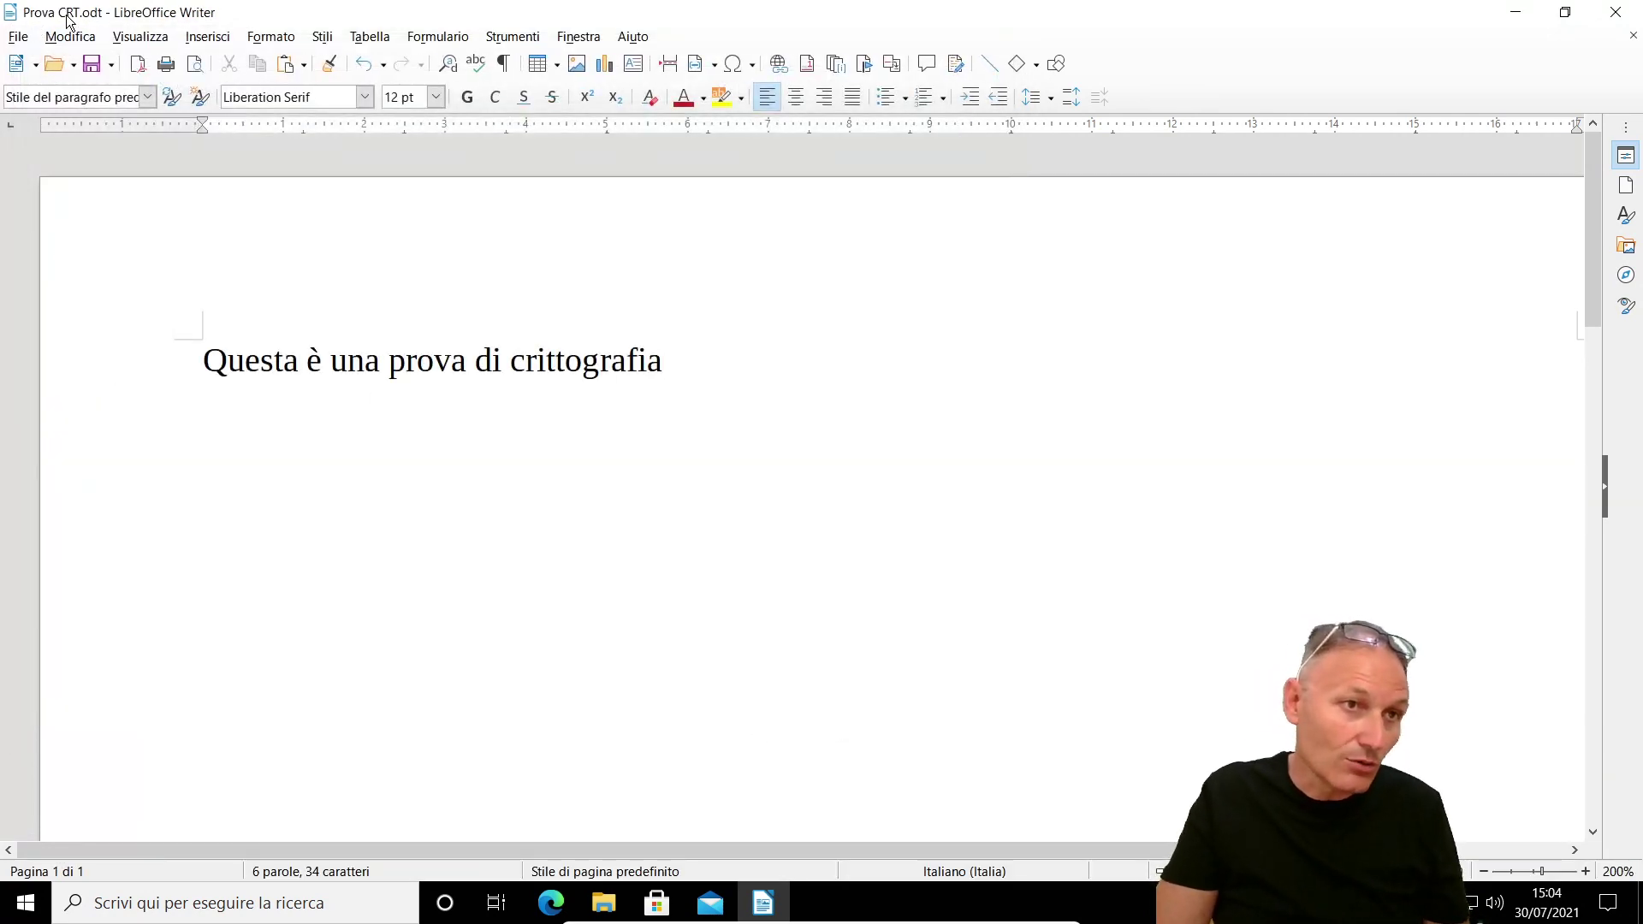
# Close the document and move the "Prova CRT" file from the desktop into the Documenti folder.
pyautogui.click(1615, 11)
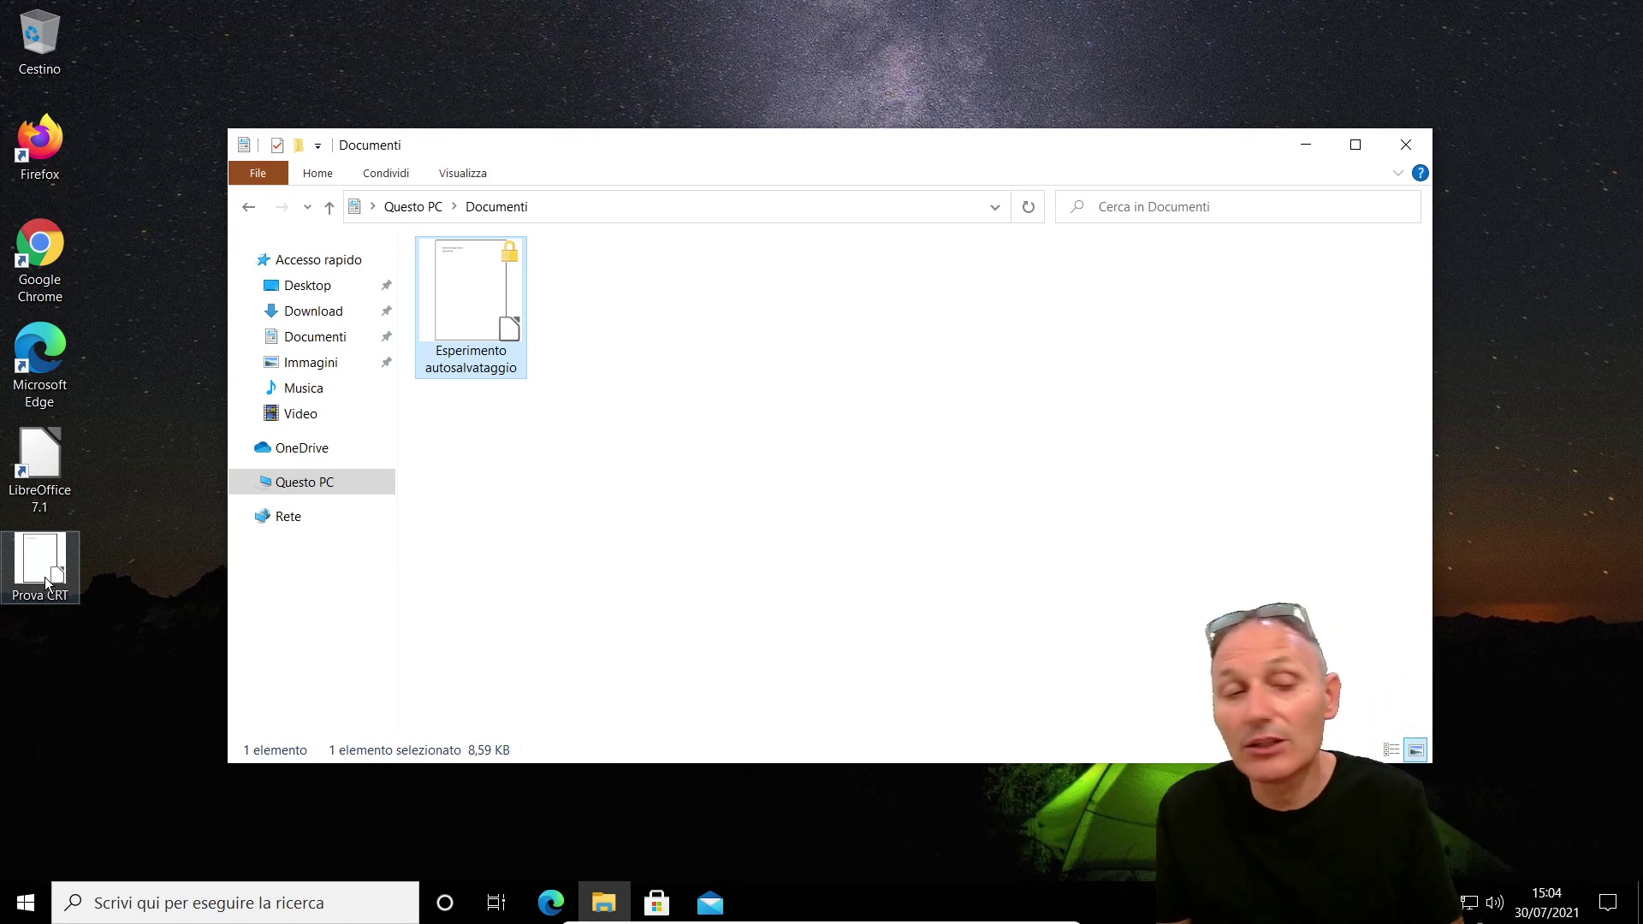
pyautogui.moveTo(36, 575); pyautogui.dragTo(681, 343)
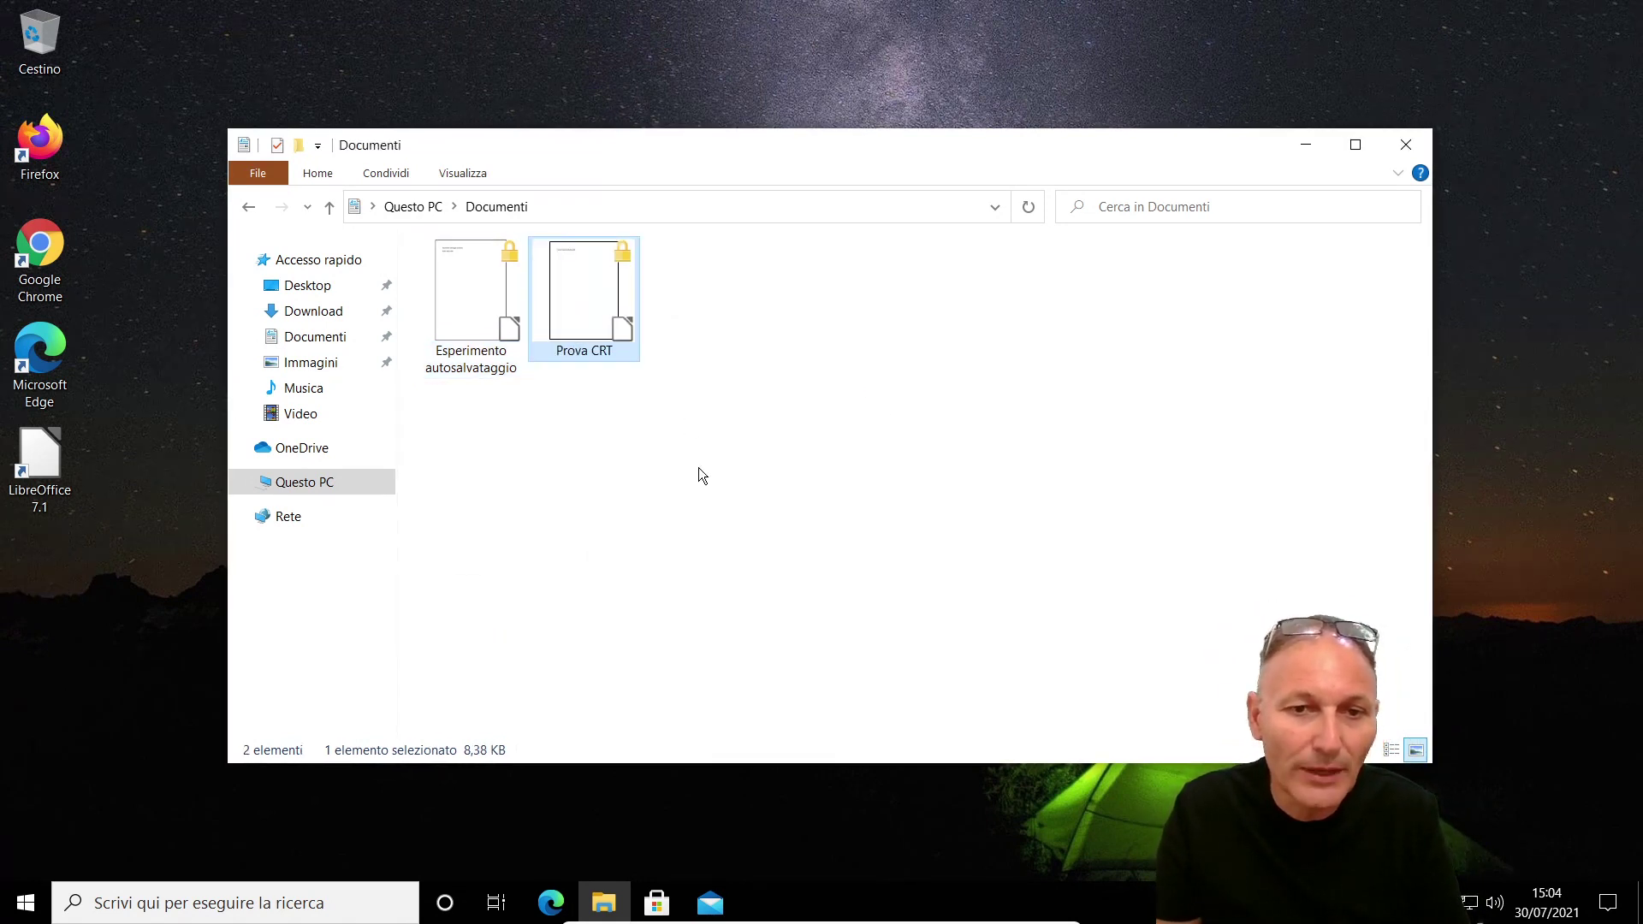
pyautogui.click(613, 543)
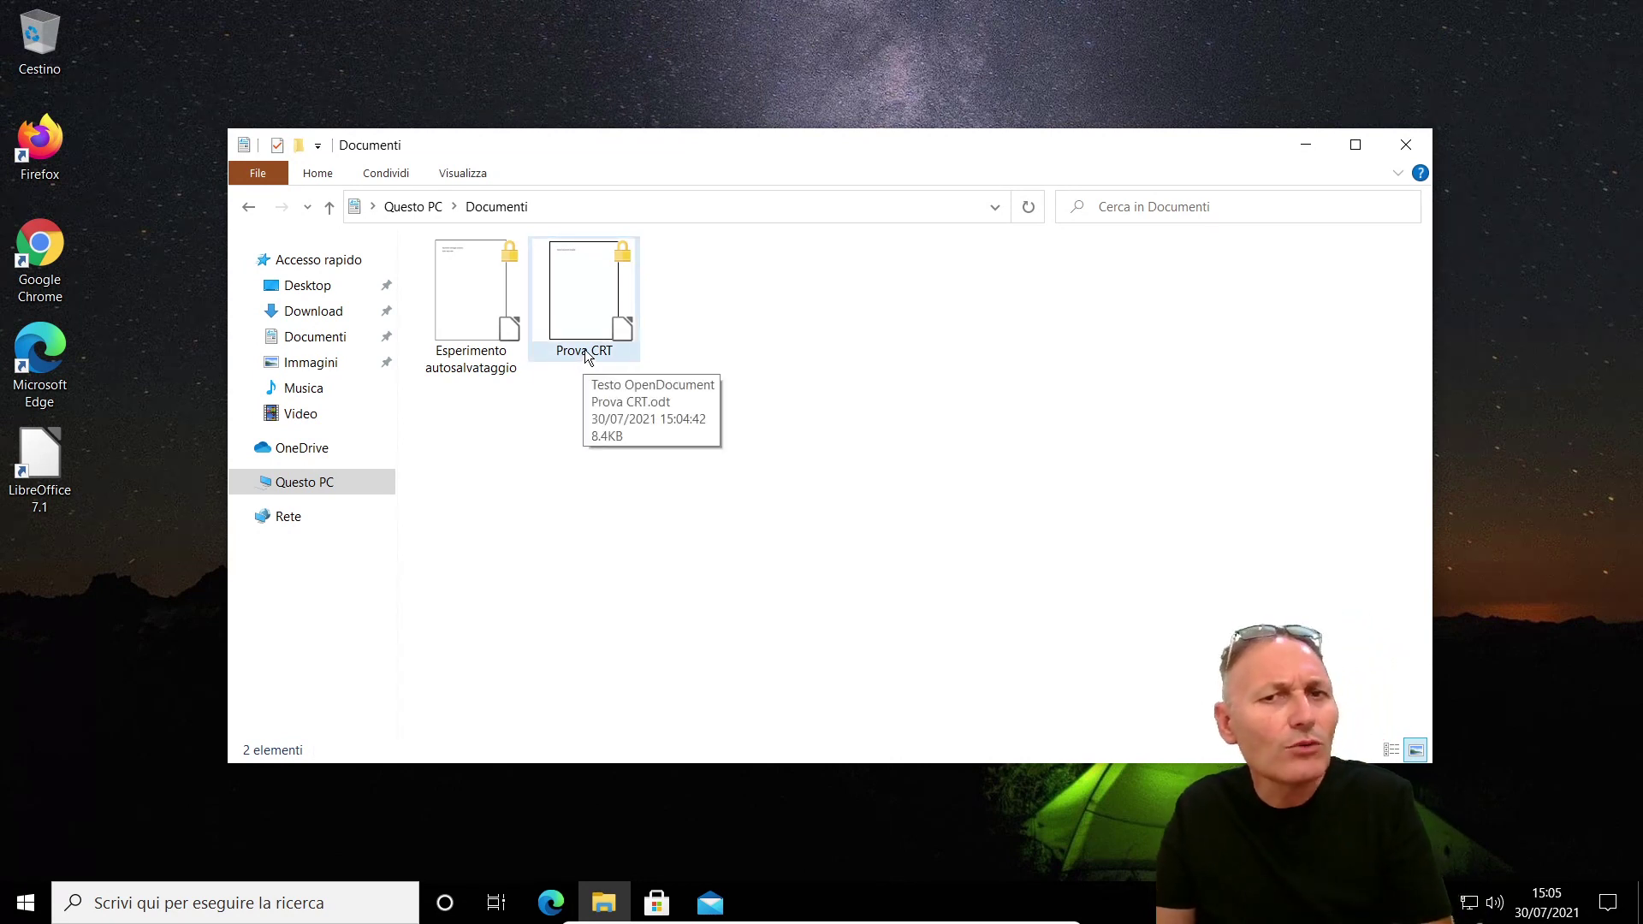
# Create a new folder named "Prove tecniche" on the desktop.
pyautogui.rightClick(113, 554)
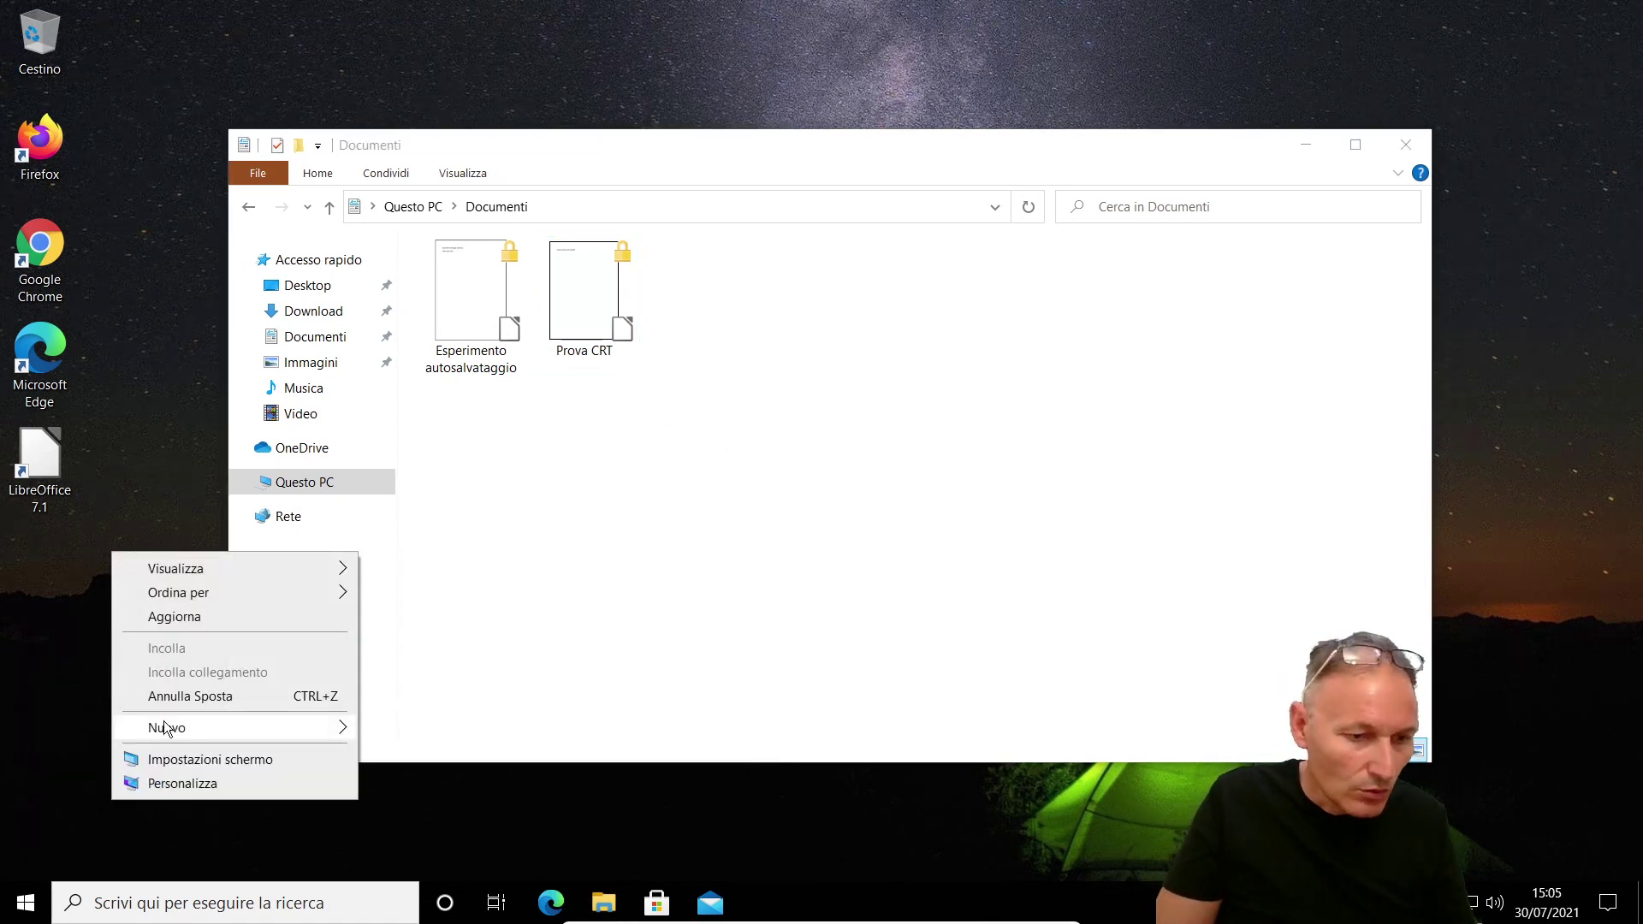
pyautogui.moveTo(165, 729)
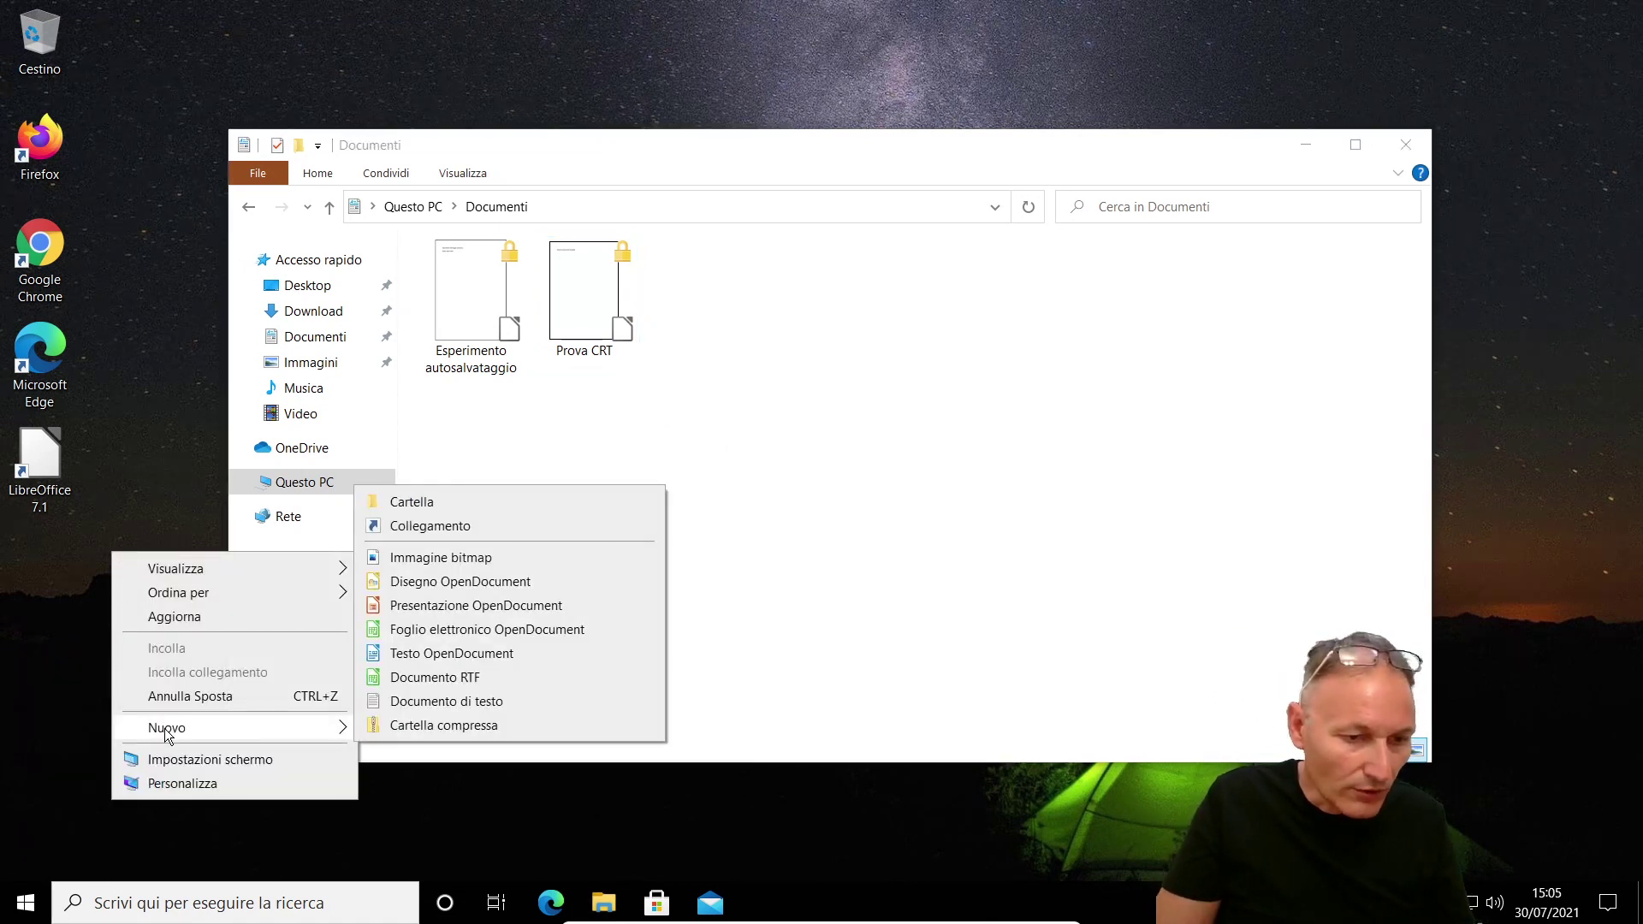
pyautogui.click(412, 503)
pyautogui.write('Prove te')
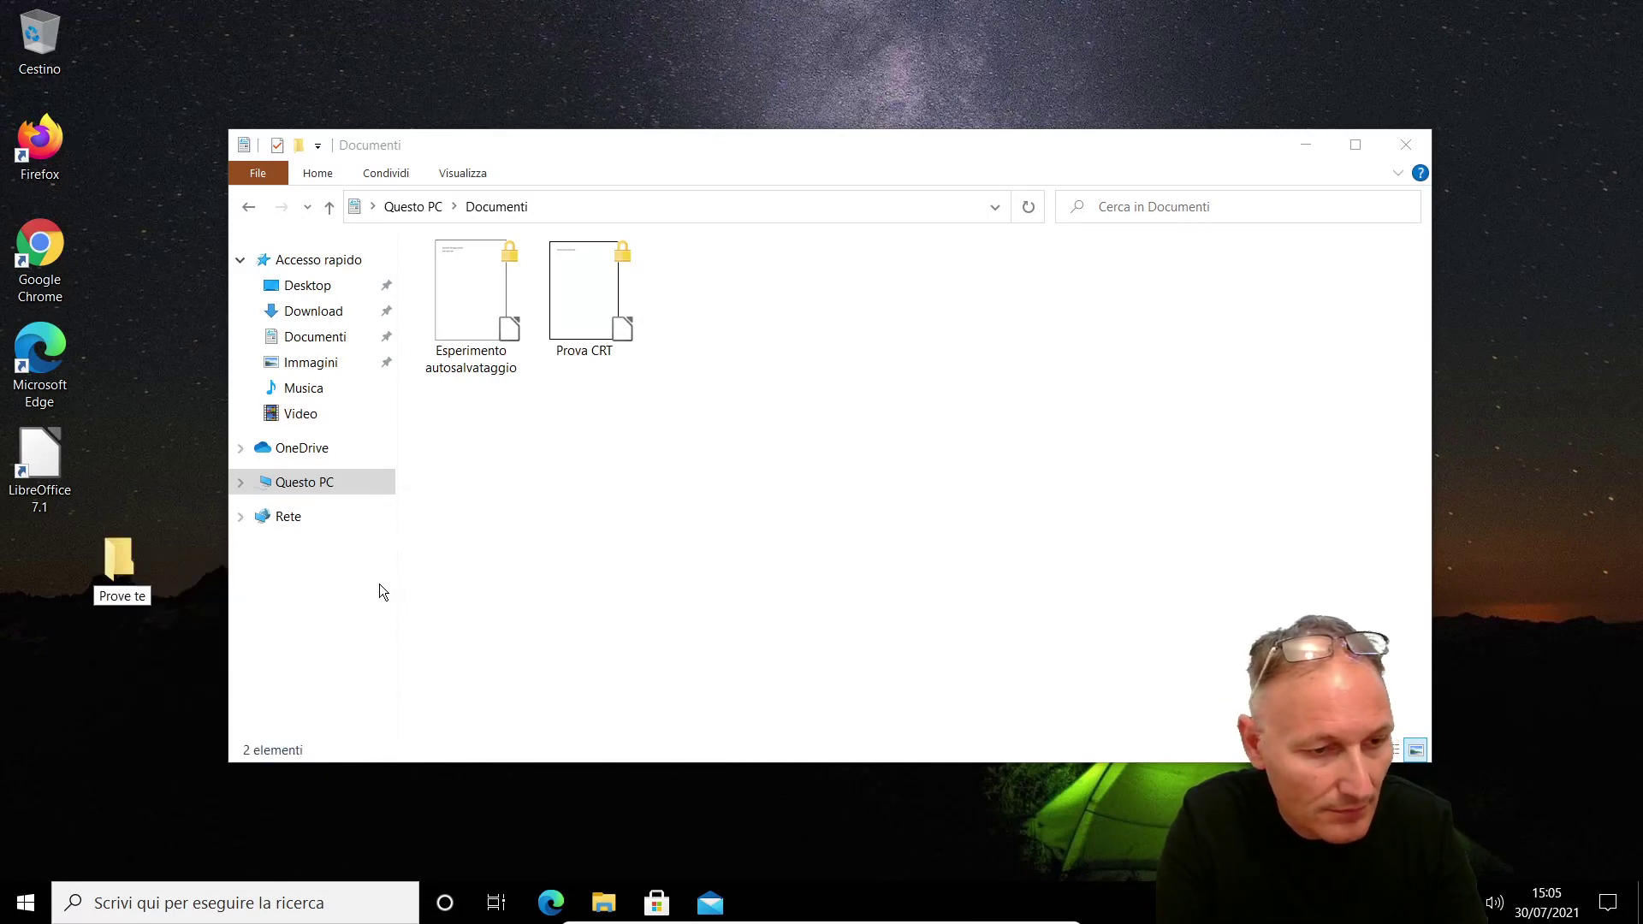
pyautogui.write('cniche')
pyautogui.press('Return')
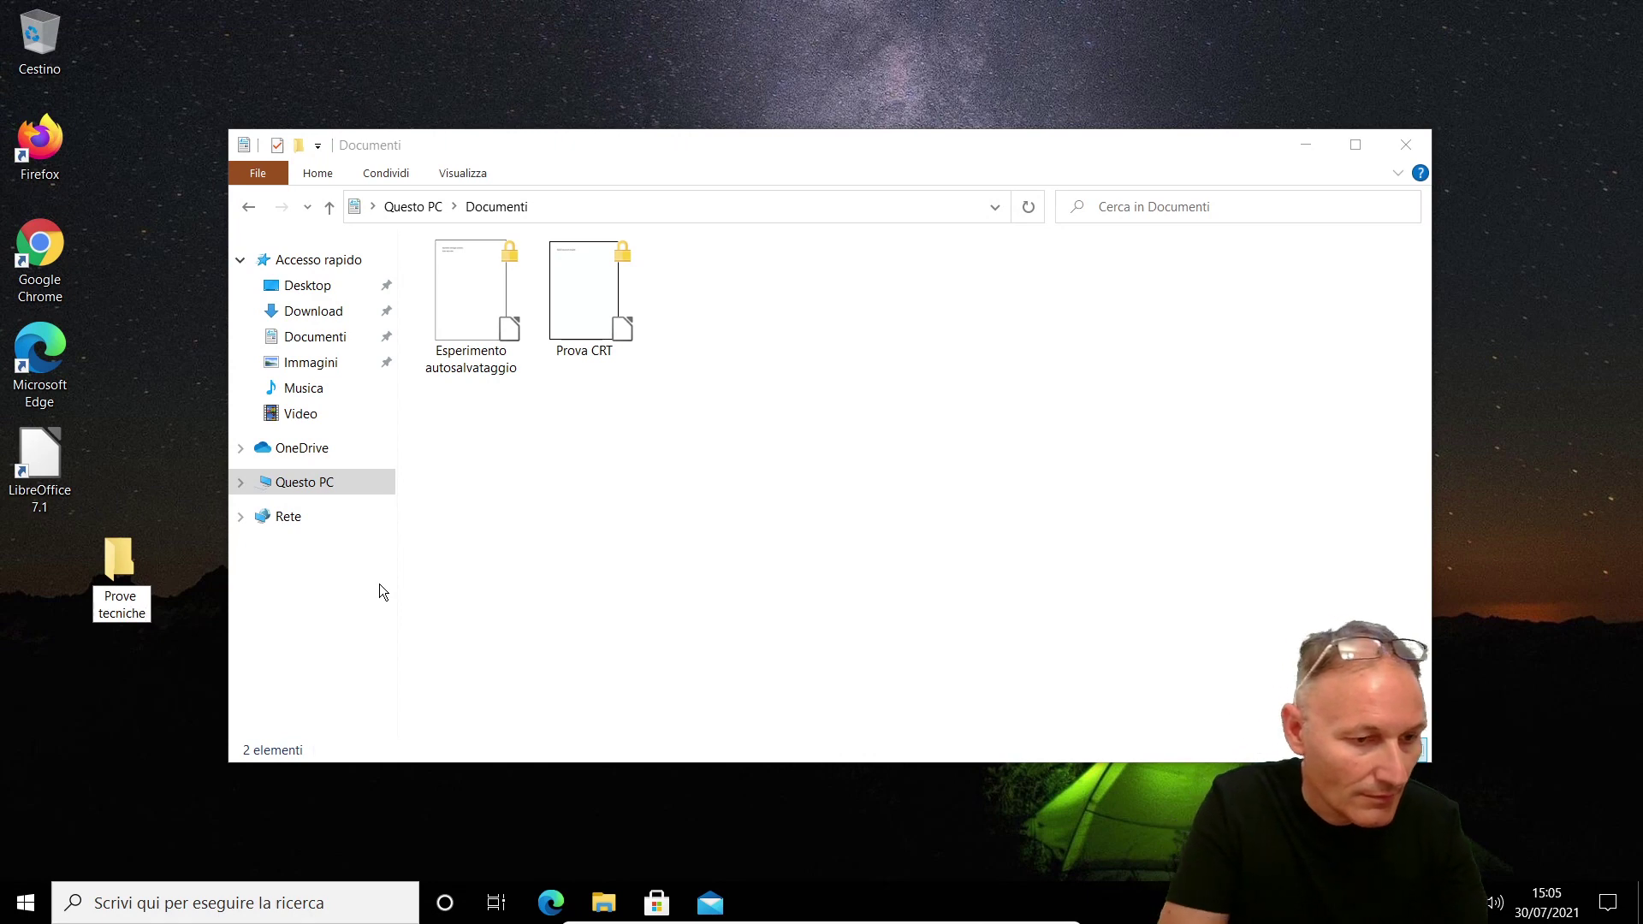
pyautogui.press('Return')
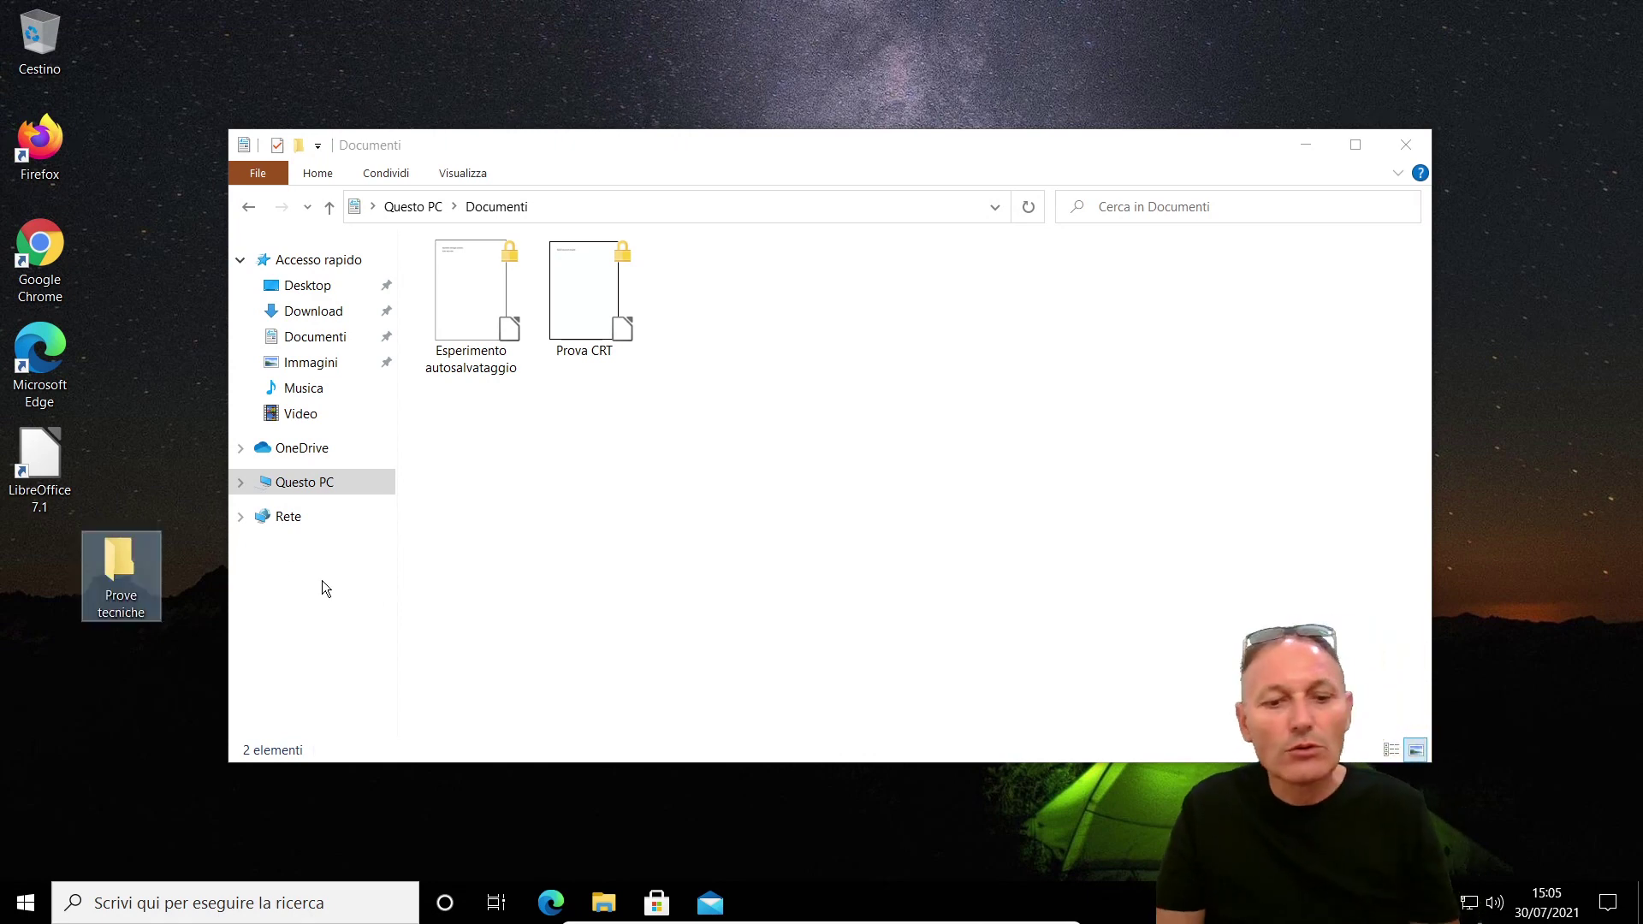
# Start LibreOffice 7.1 and create a Writer document containing the text "Prova numero 1".
pyautogui.doubleClick(46, 463)
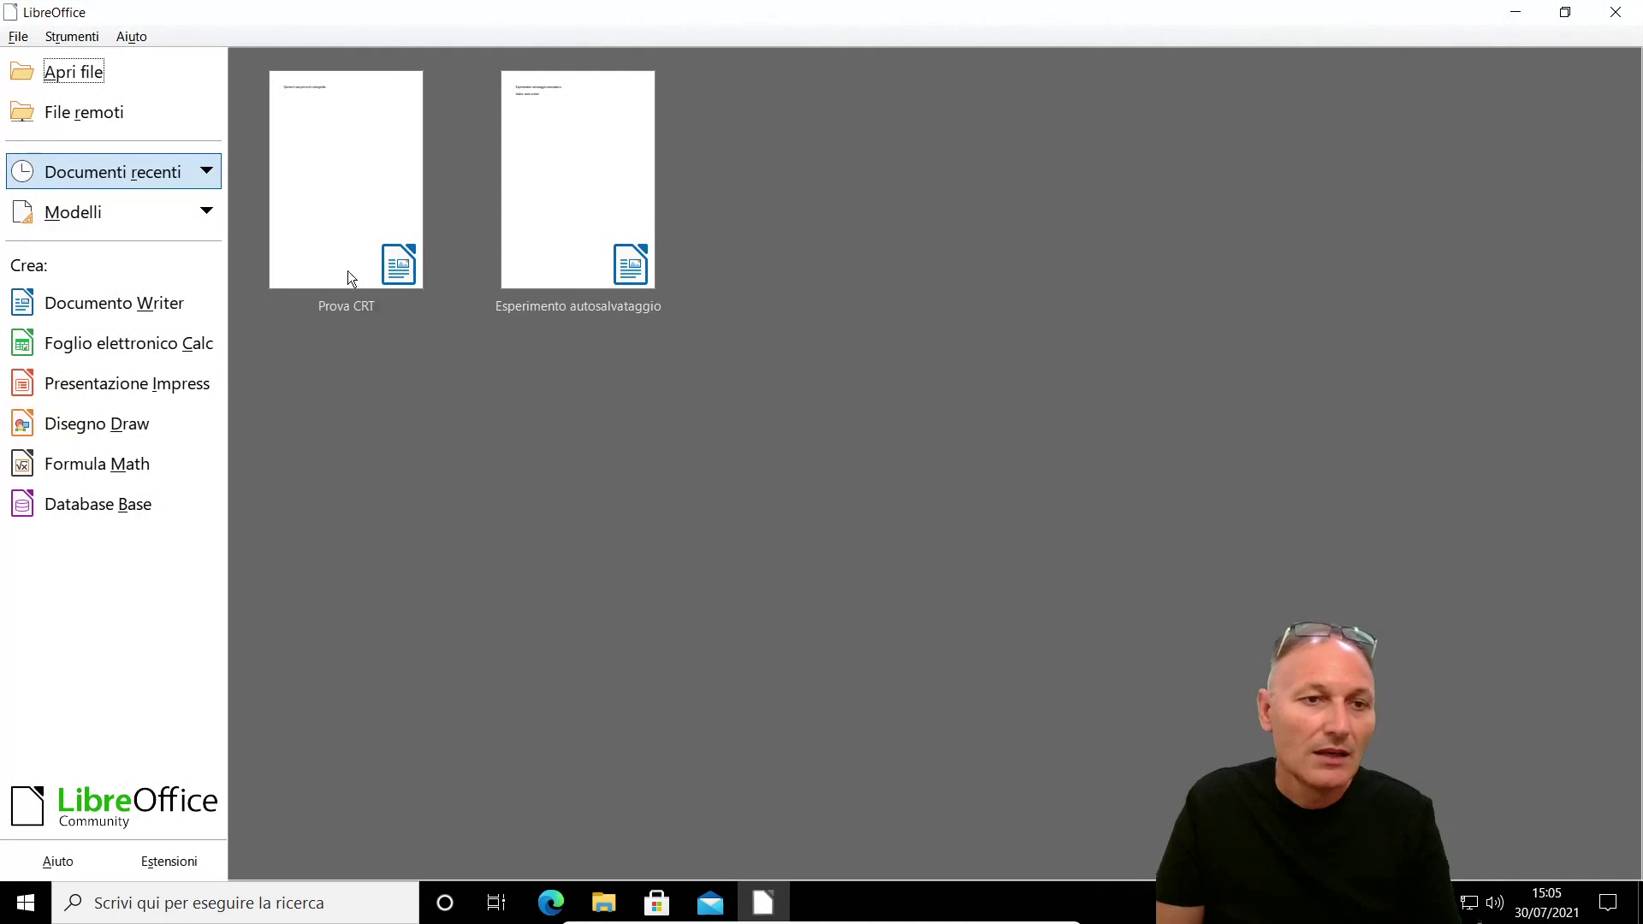
pyautogui.click(114, 300)
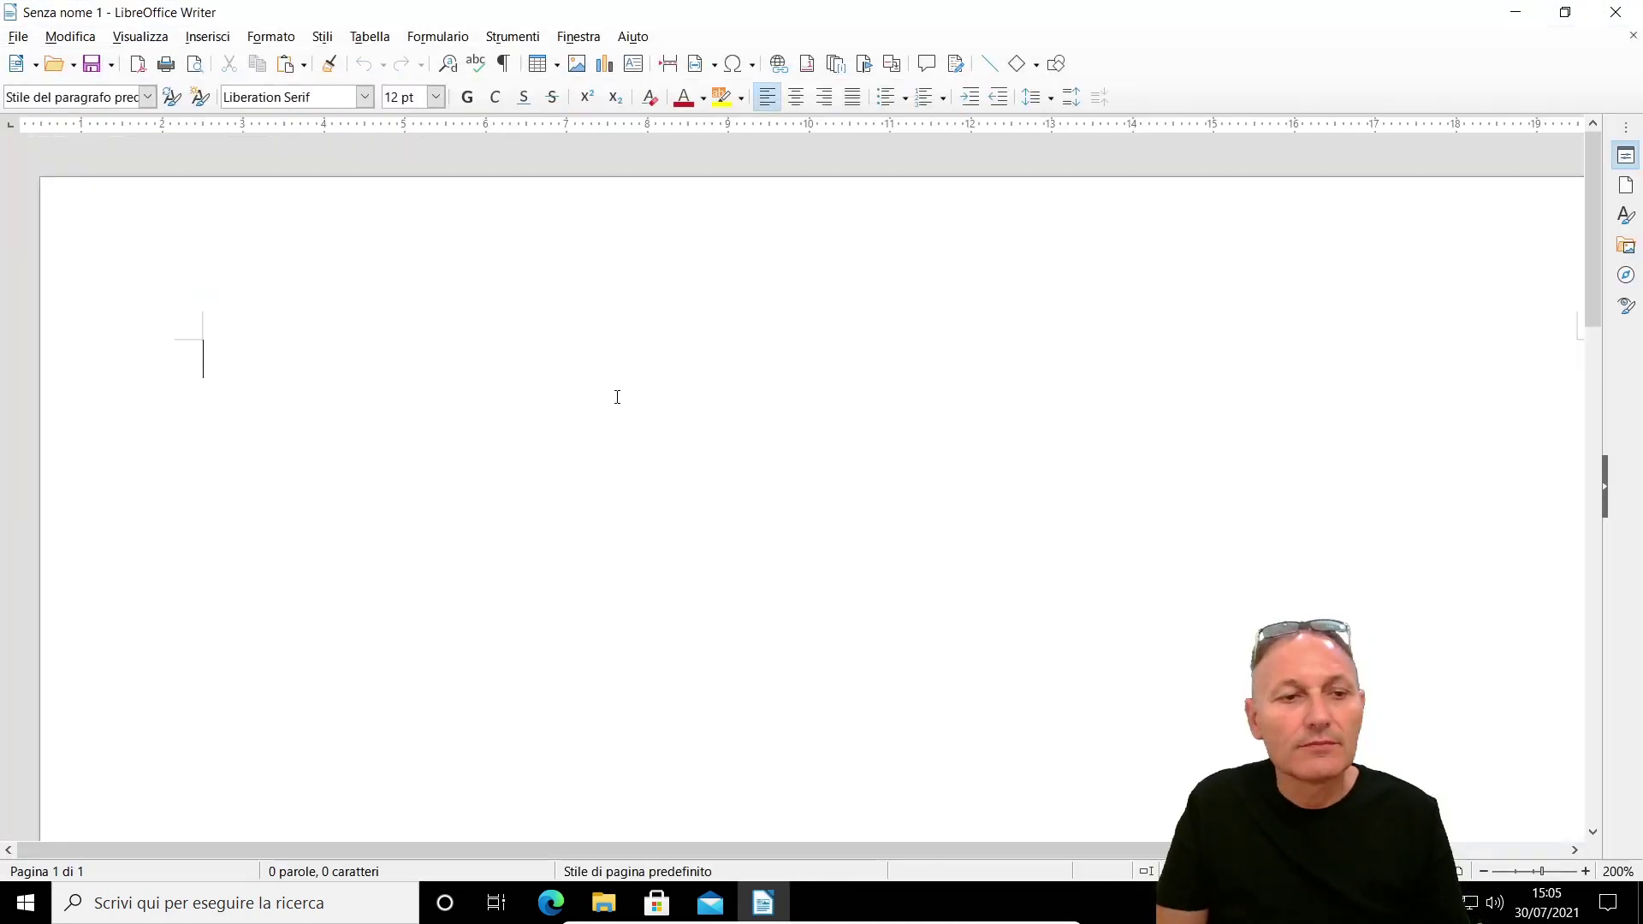
pyautogui.write('Prova')
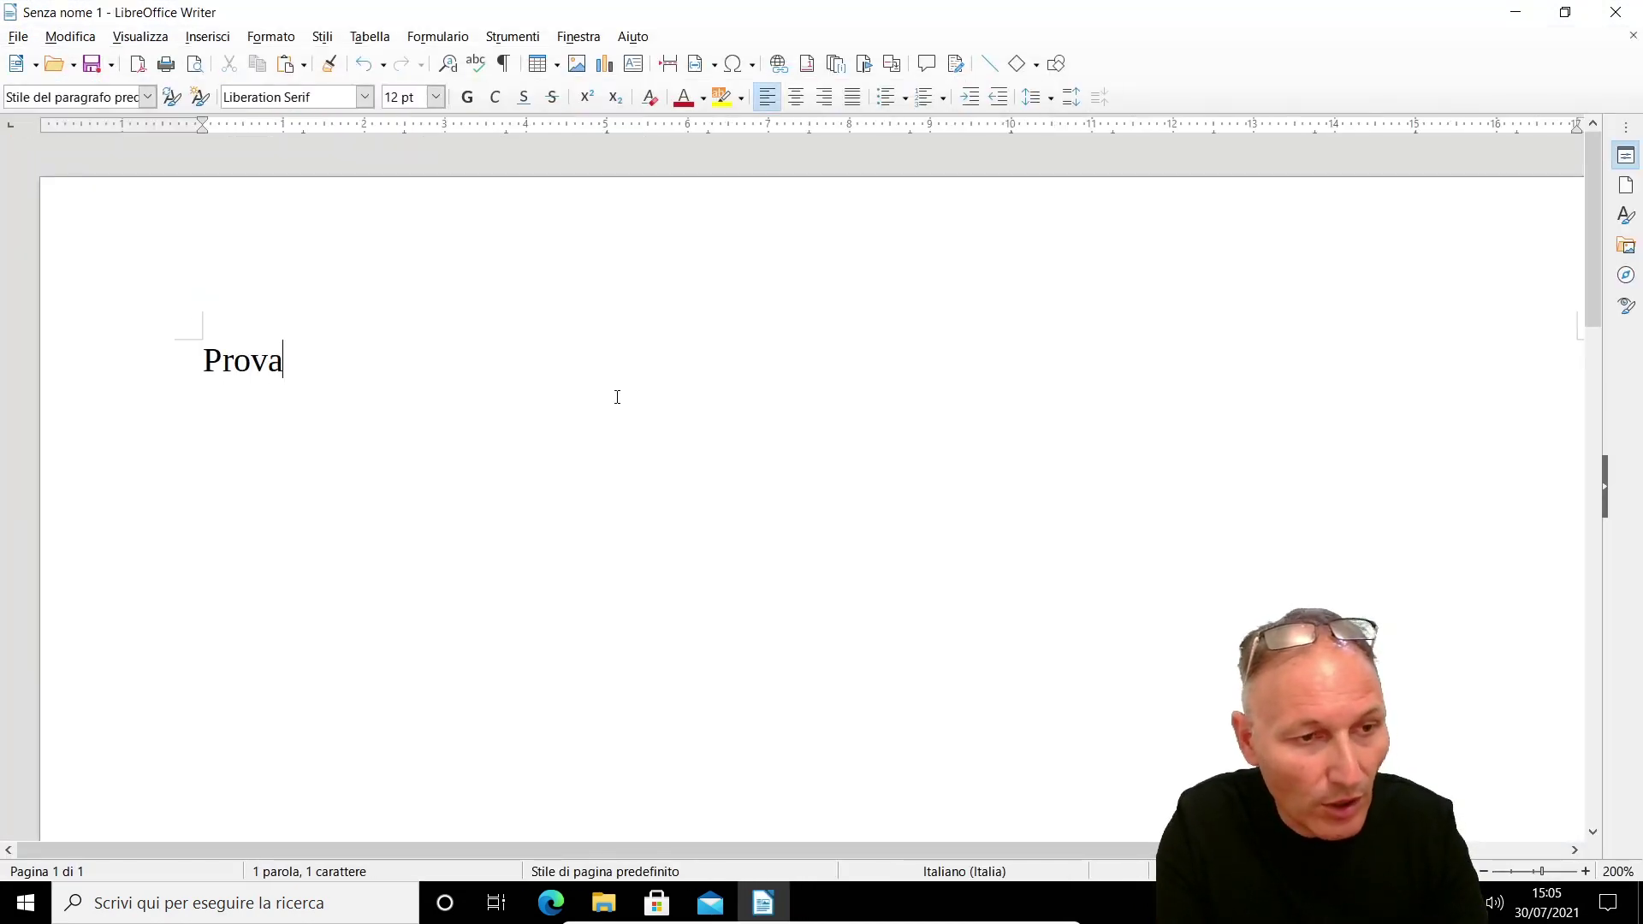
pyautogui.write(' numero ')
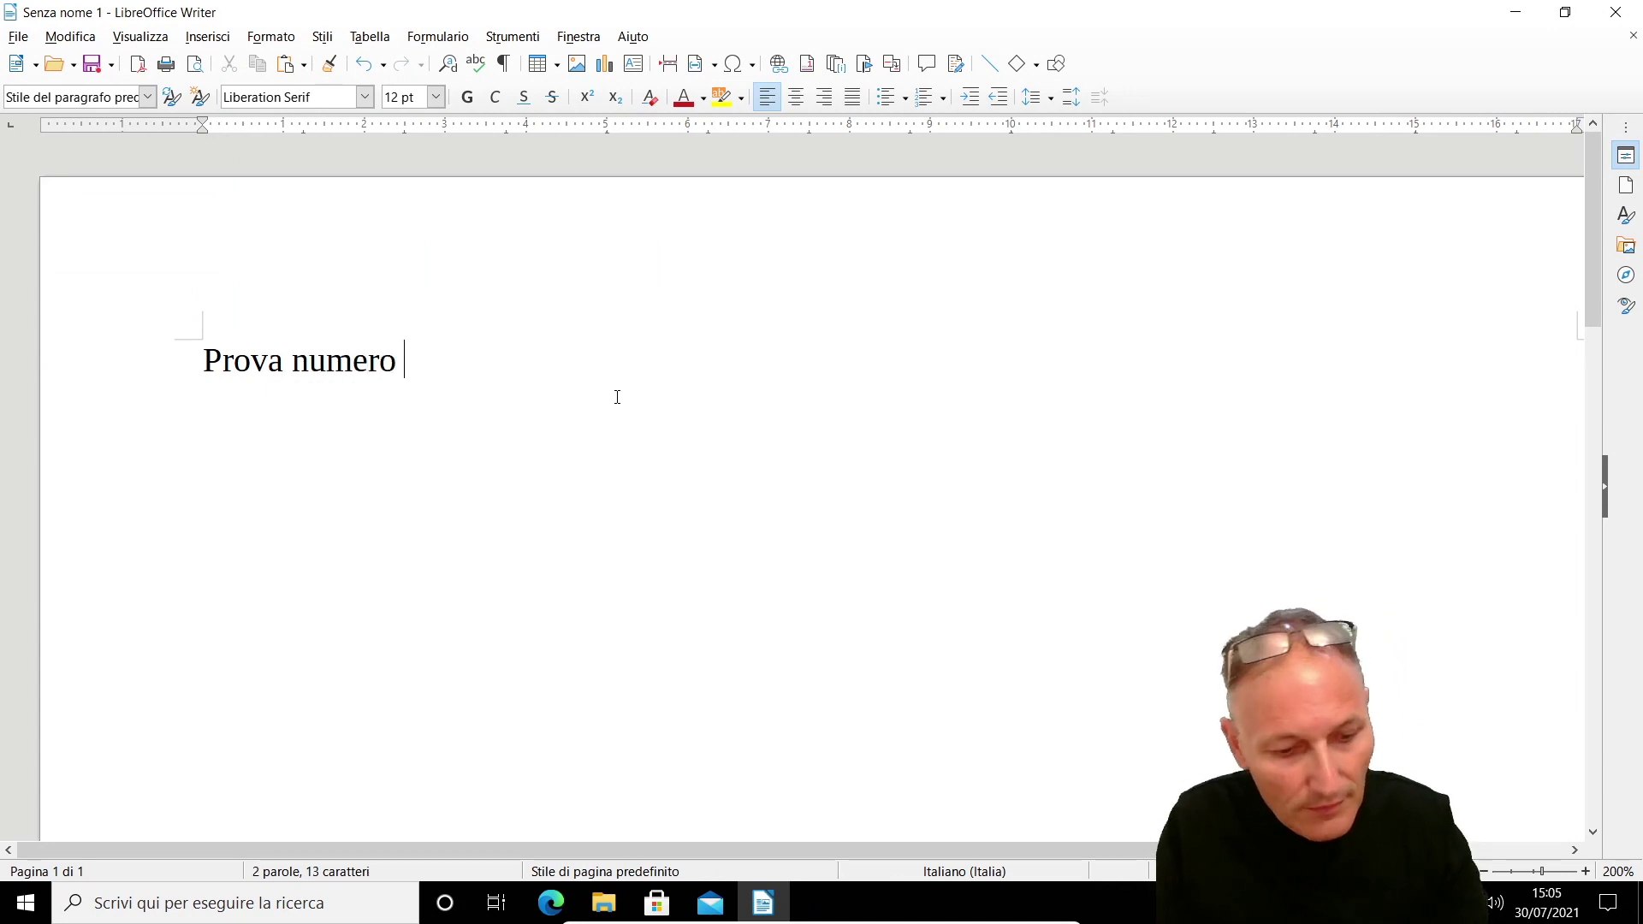
pyautogui.write('1')
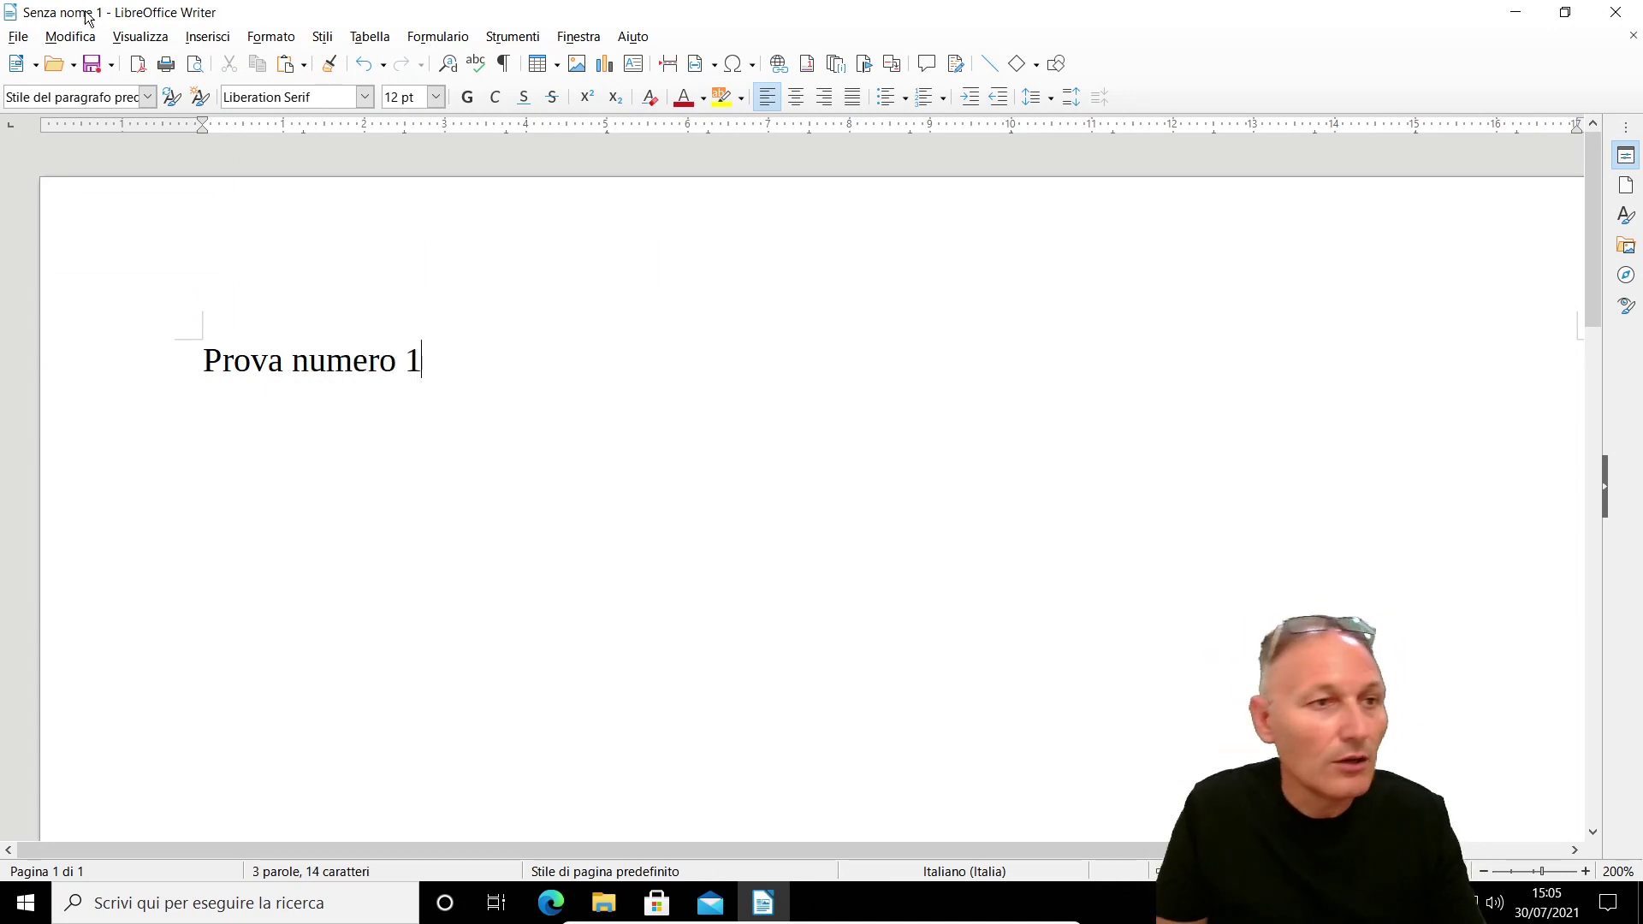
# Save the document as "Numero 1" in the "Prove tecniche" folder on the Desktop, and close it.
pyautogui.click(18, 36)
pyautogui.click(50, 265)
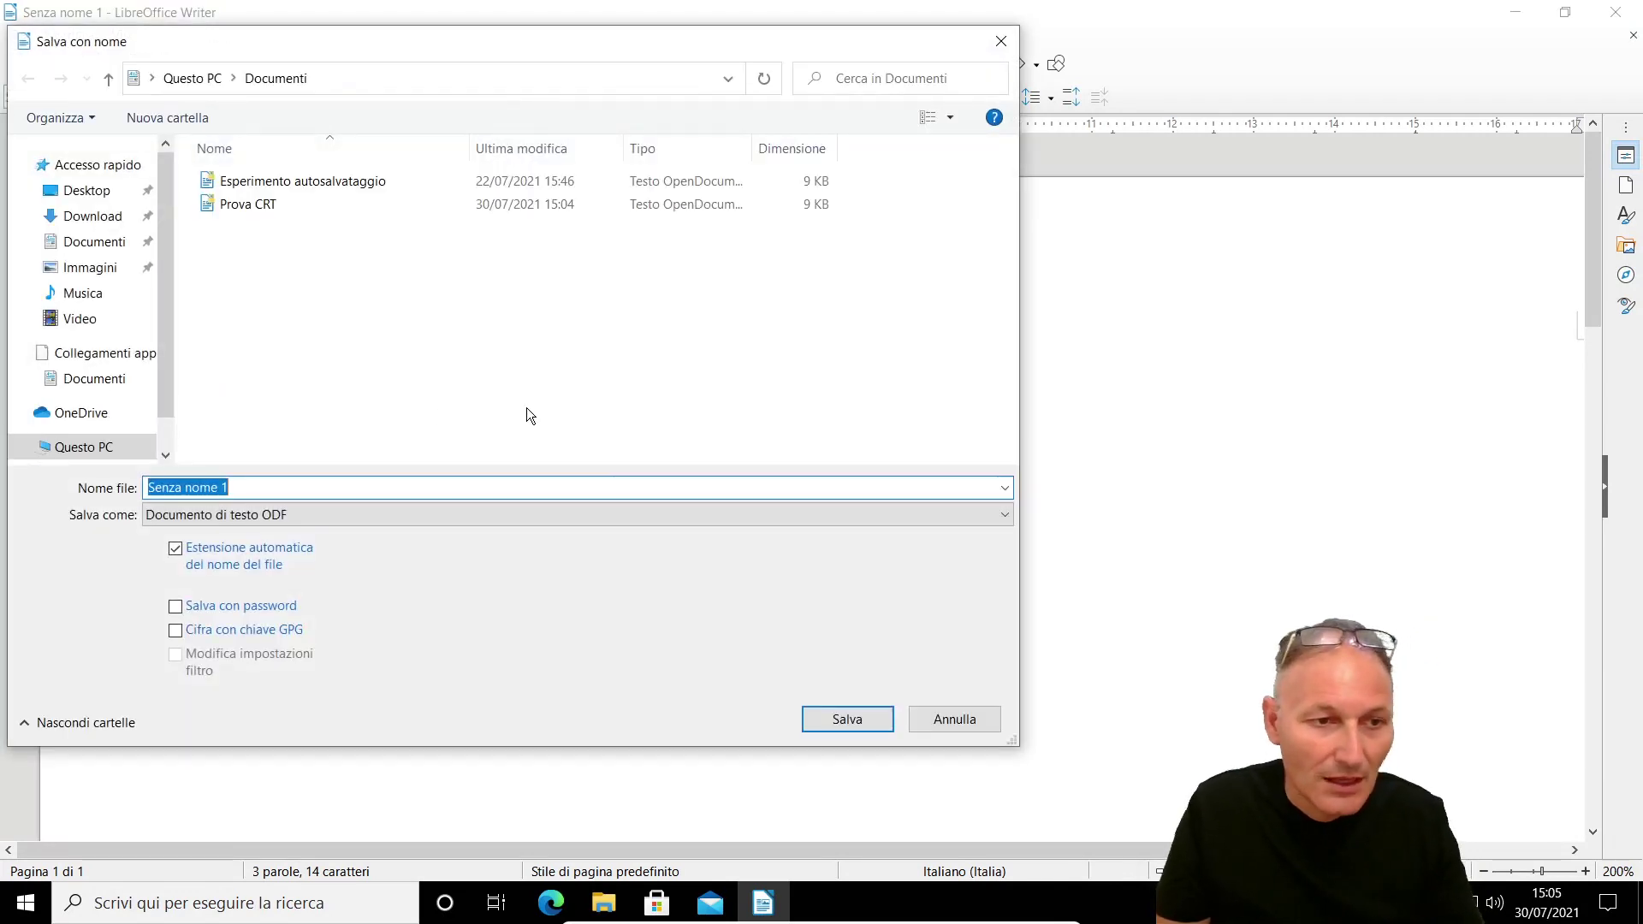
pyautogui.click(92, 191)
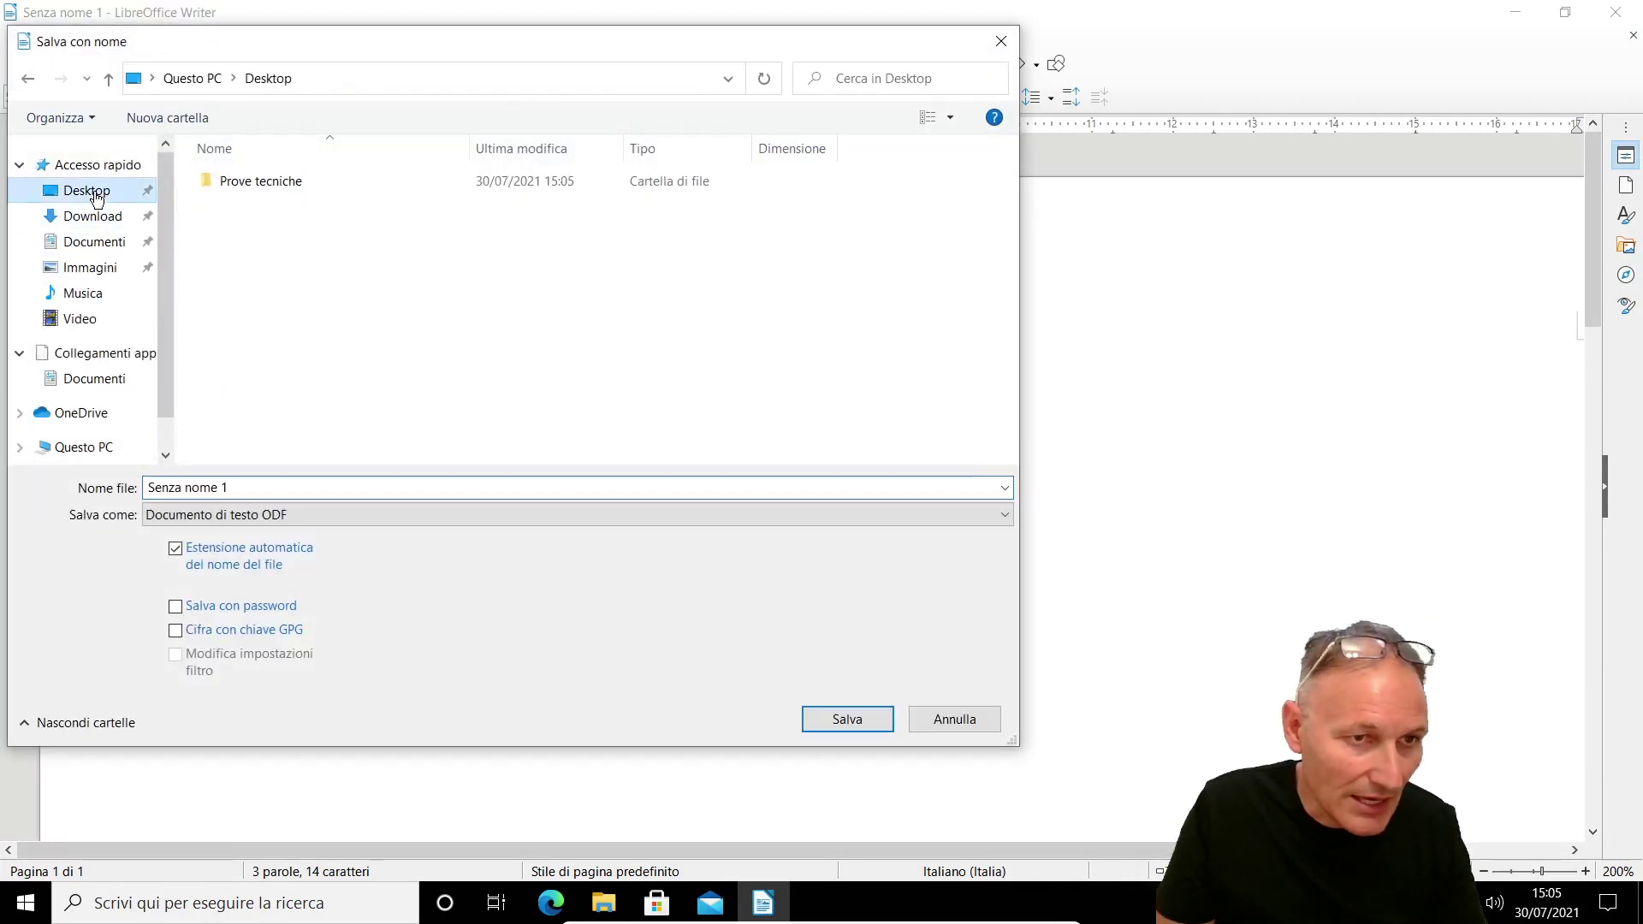
pyautogui.doubleClick(255, 182)
pyautogui.click(255, 490)
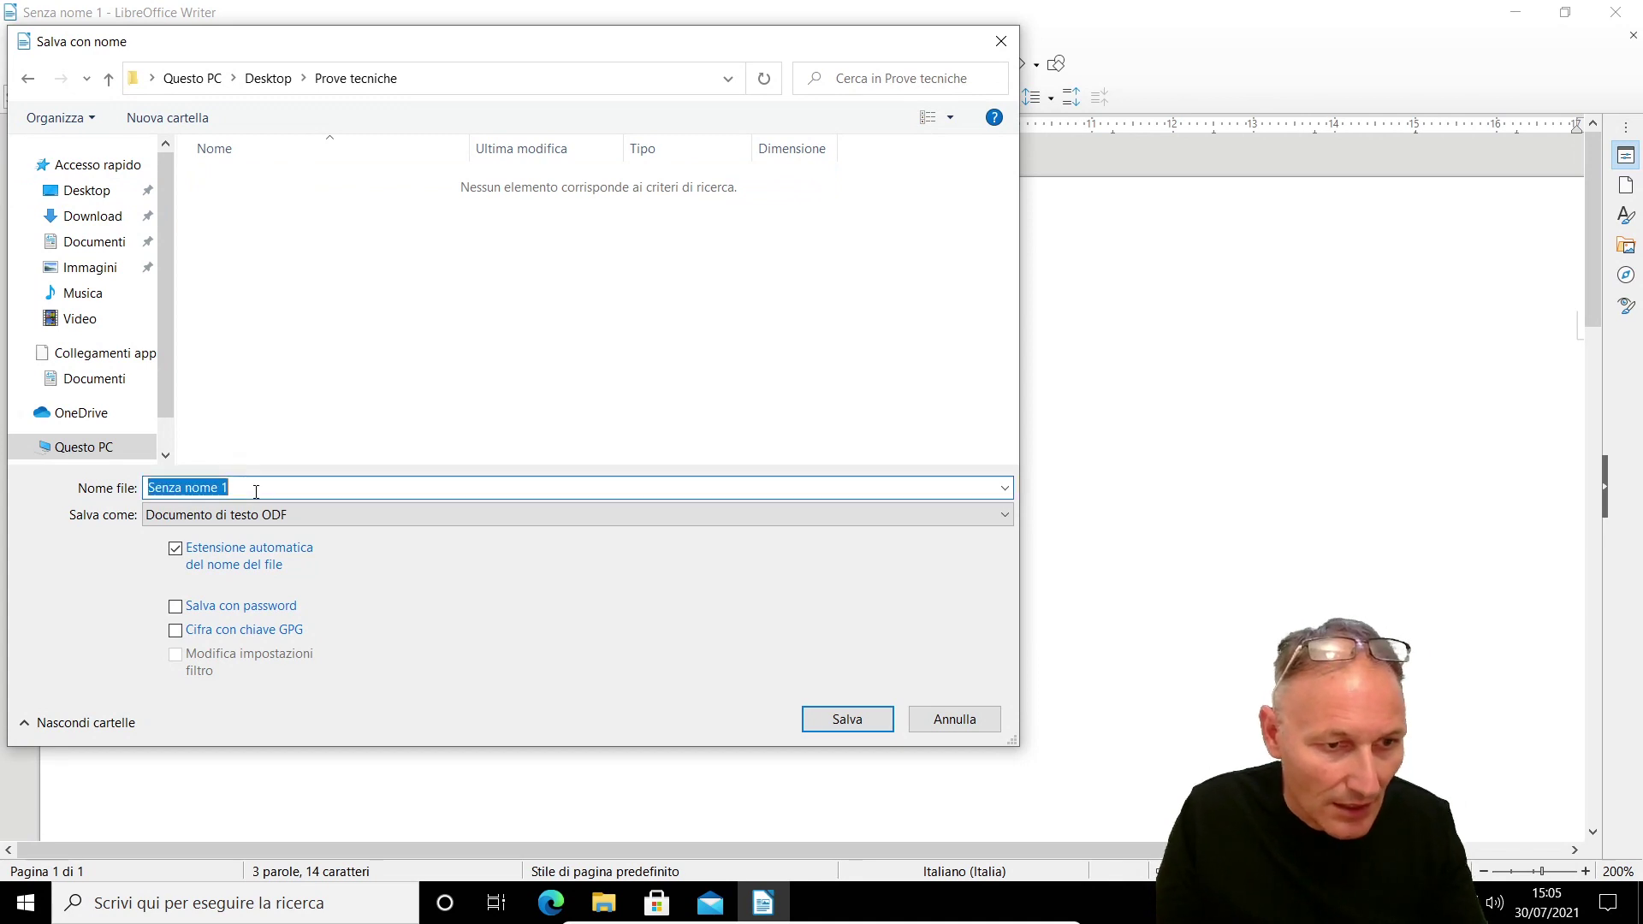
pyautogui.write('Numero')
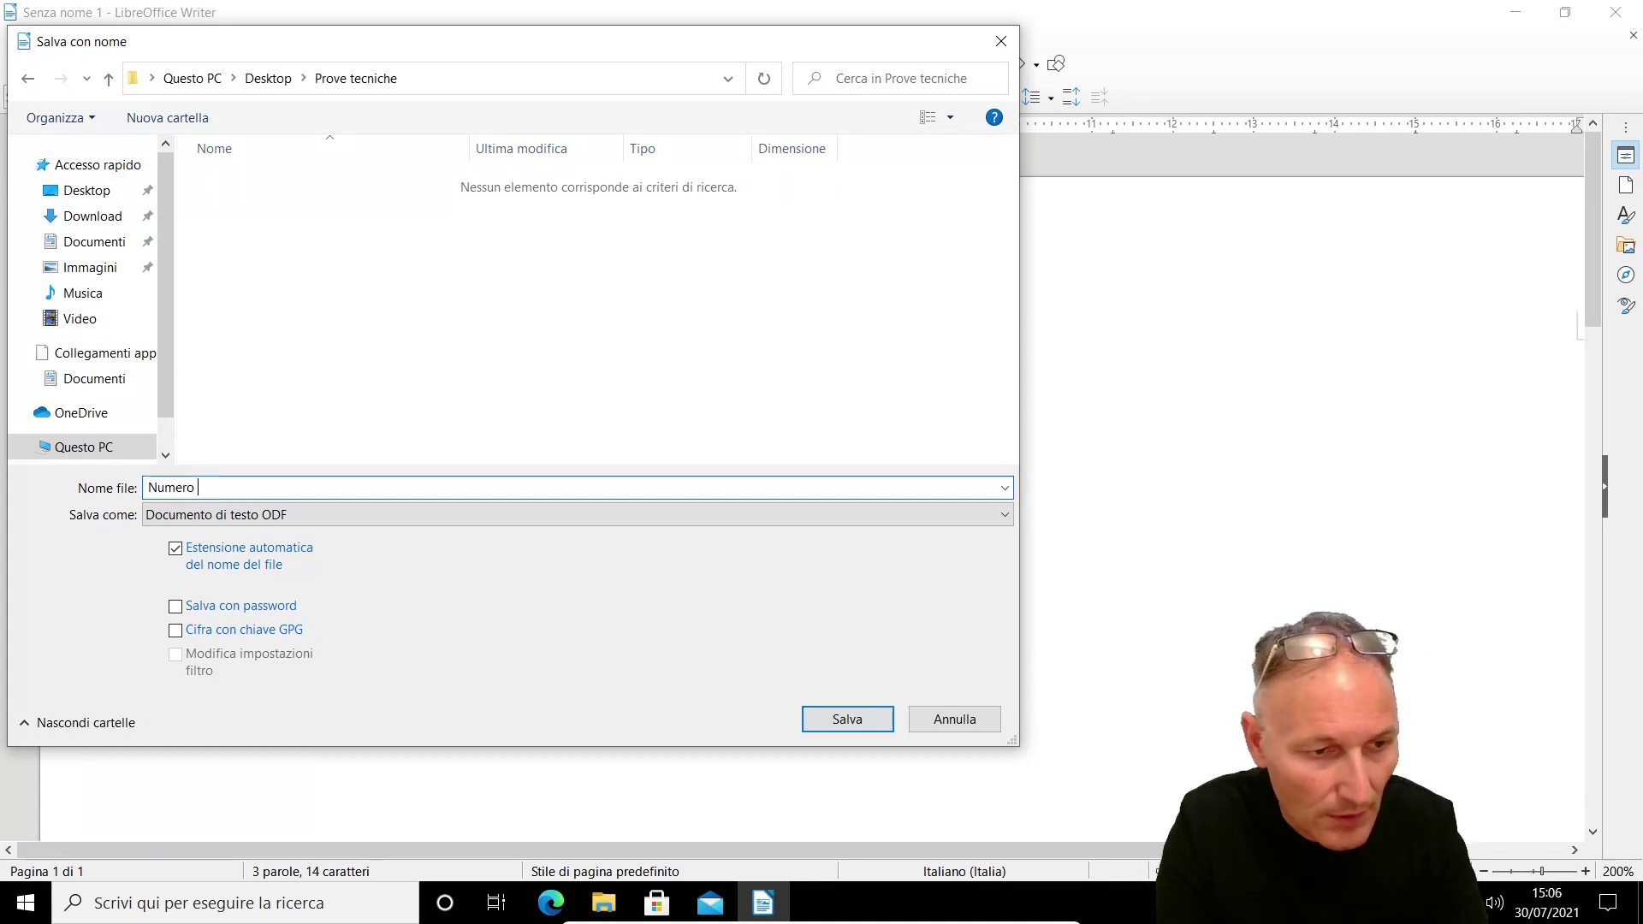
pyautogui.write(' 1')
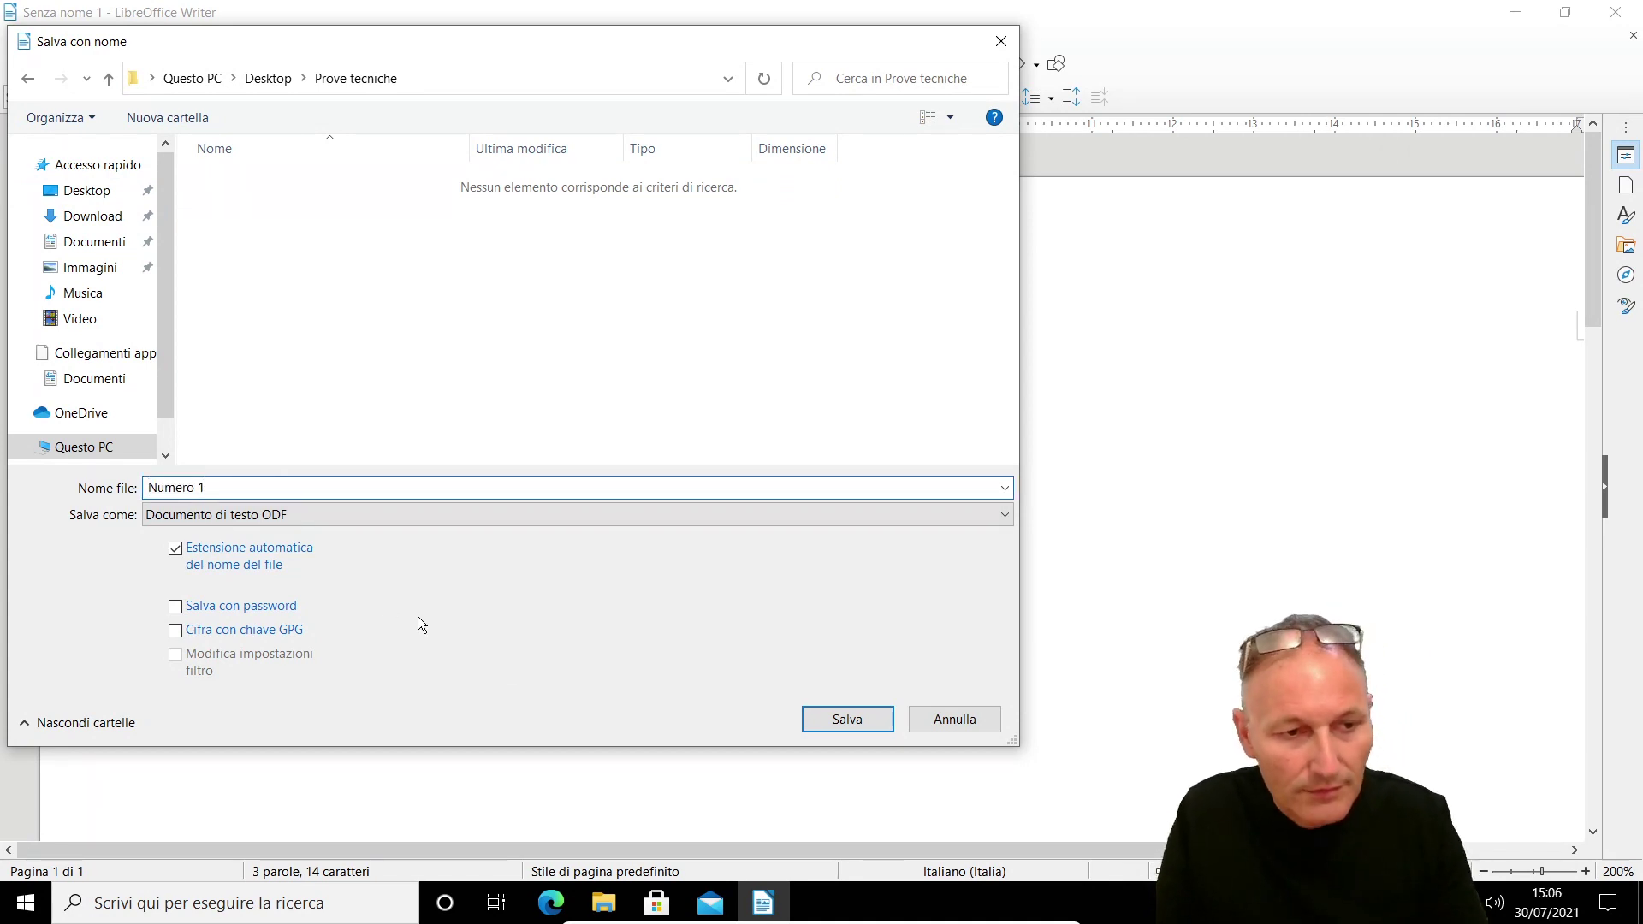
pyautogui.click(820, 717)
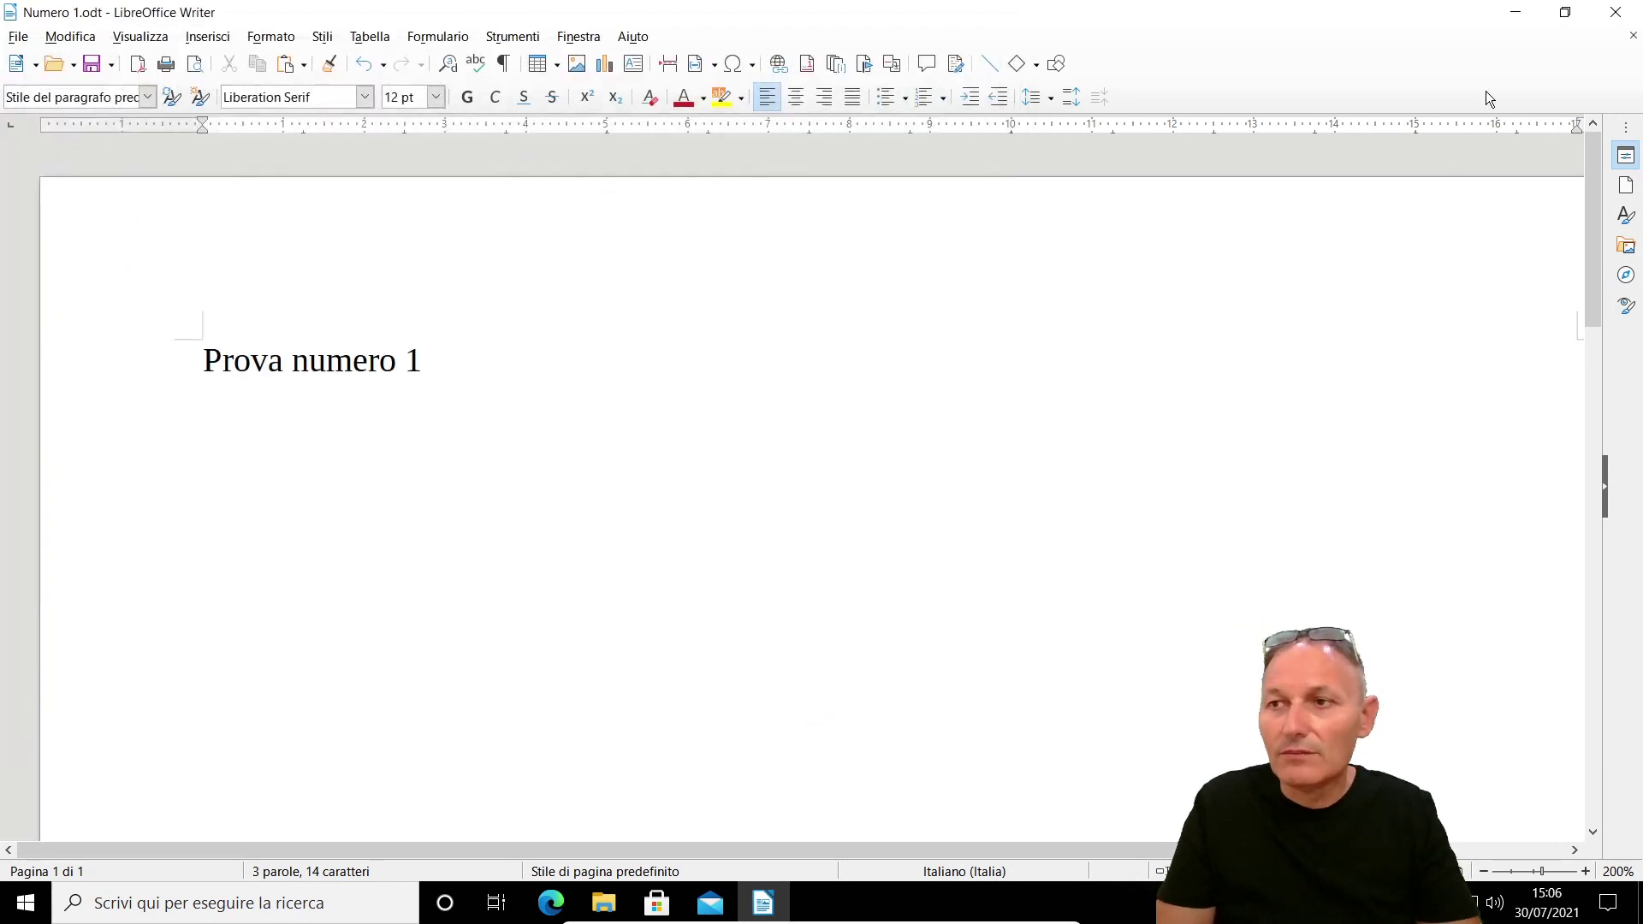
pyautogui.click(1626, 12)
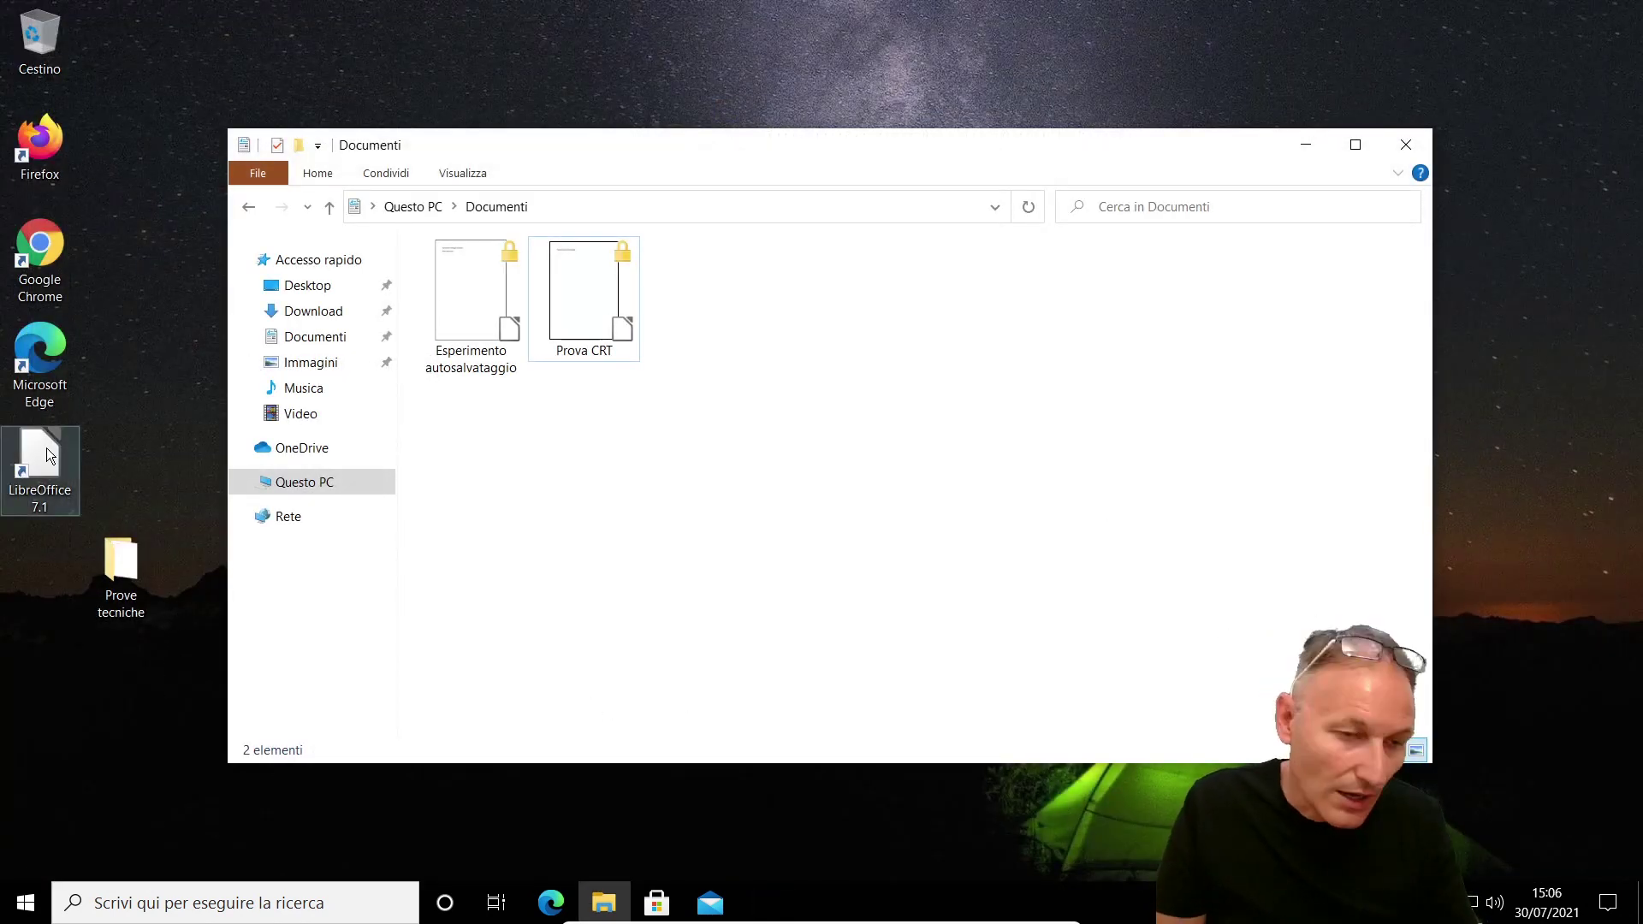
# Start LibreOffice 7.1 again and create a Writer document containing the text "Prova numero 2".
pyautogui.click(47, 449)
pyautogui.doubleClick(46, 448)
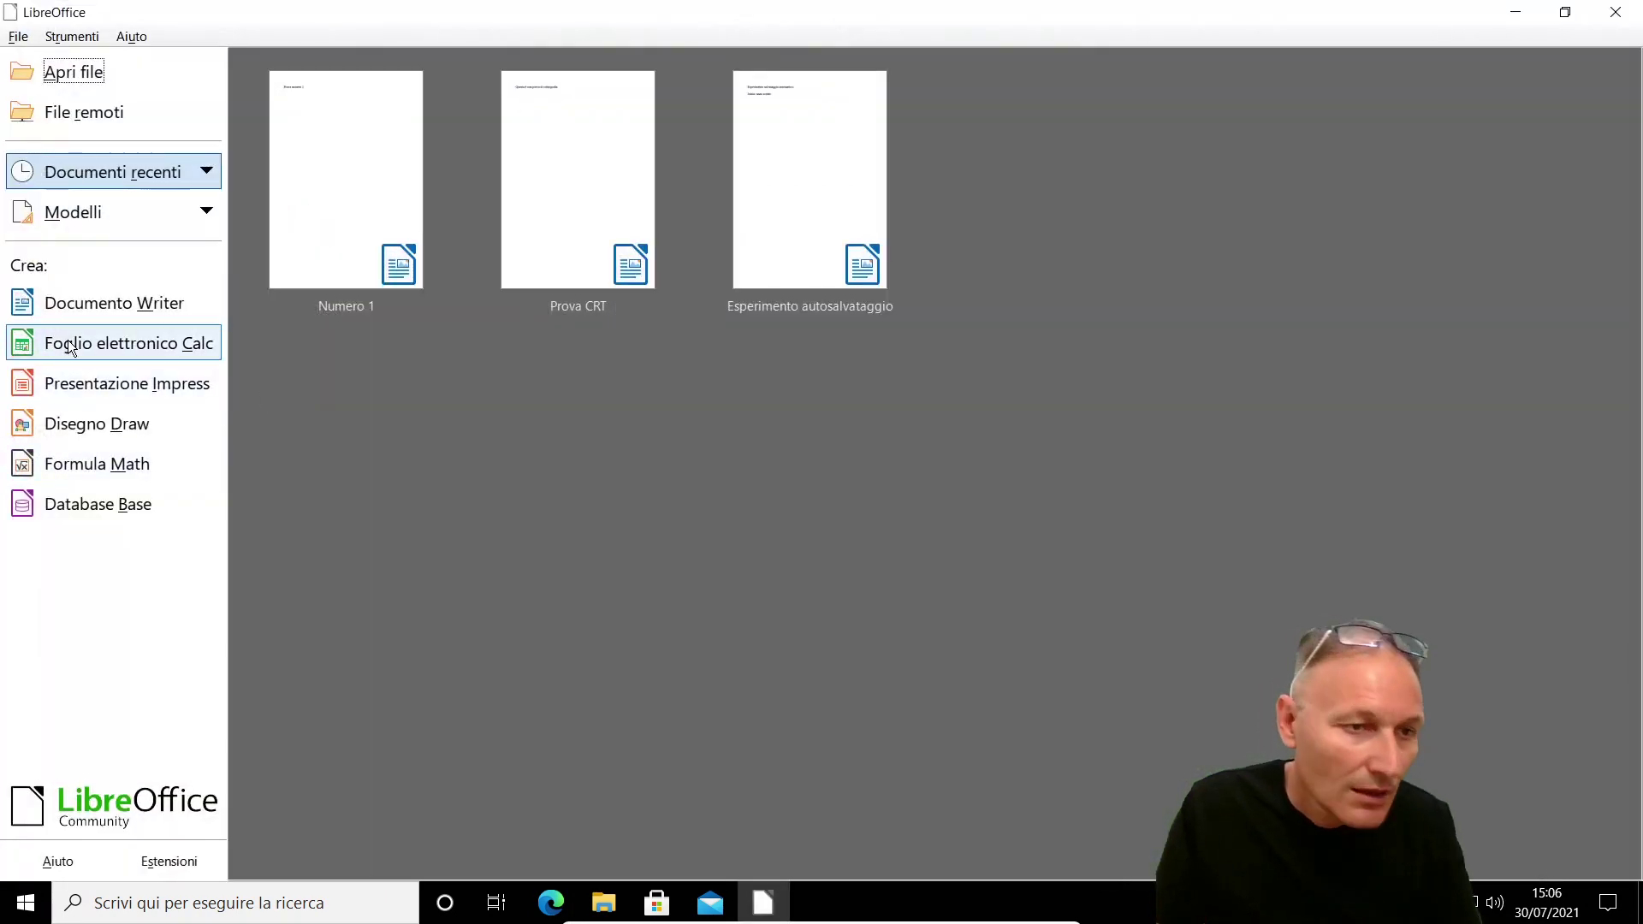
pyautogui.click(94, 306)
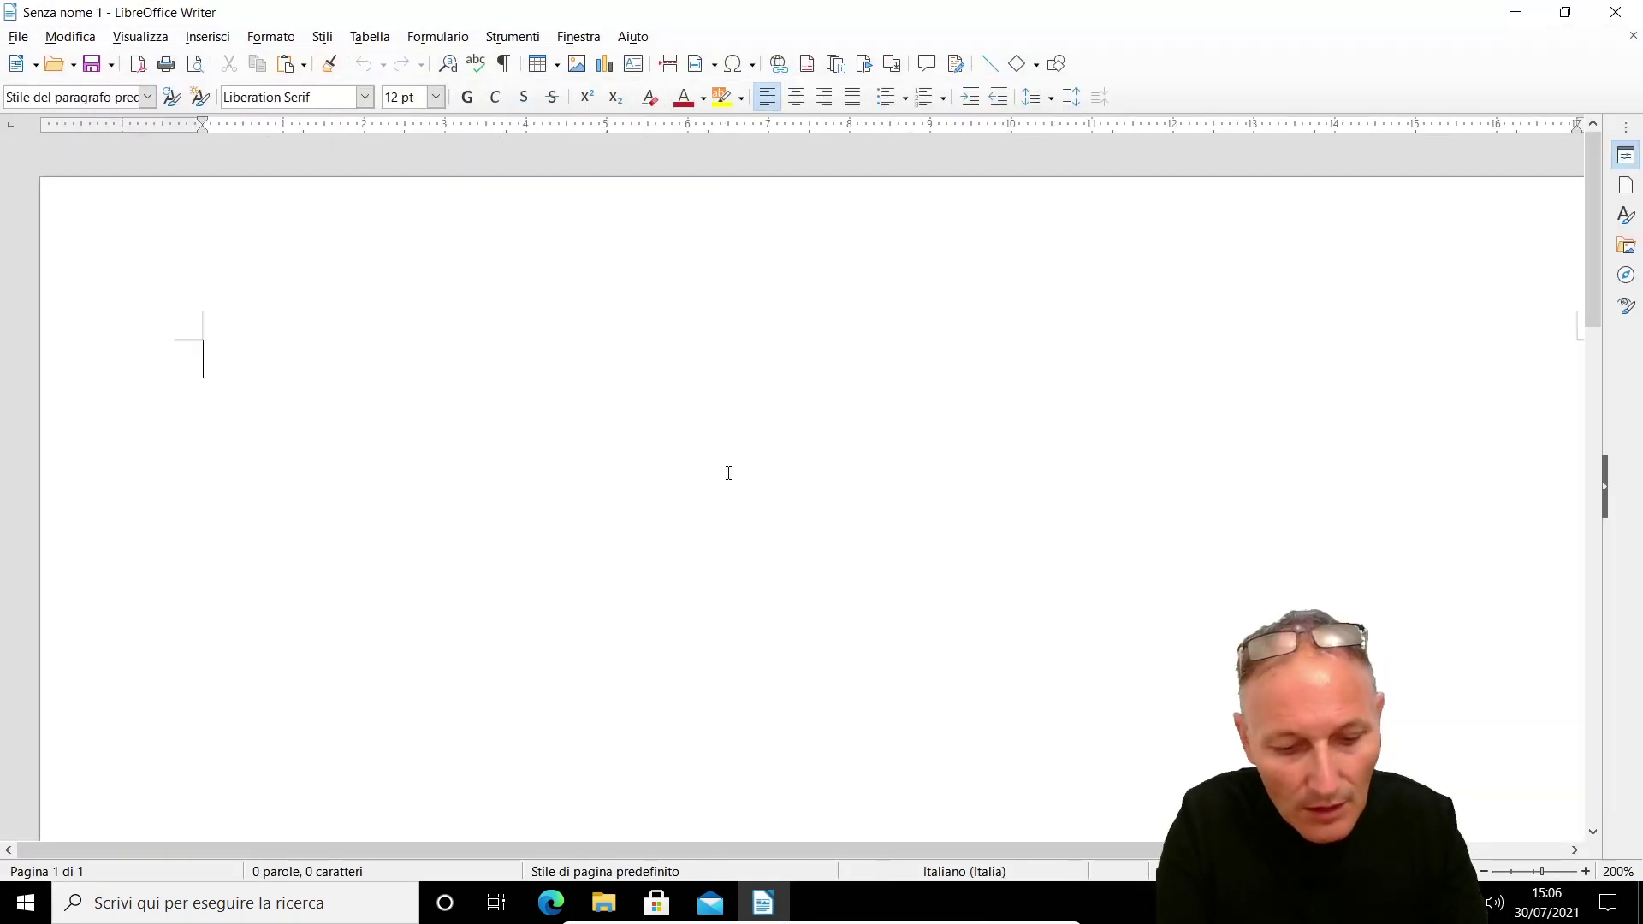
pyautogui.write('Pra')
pyautogui.press('BackSpace')
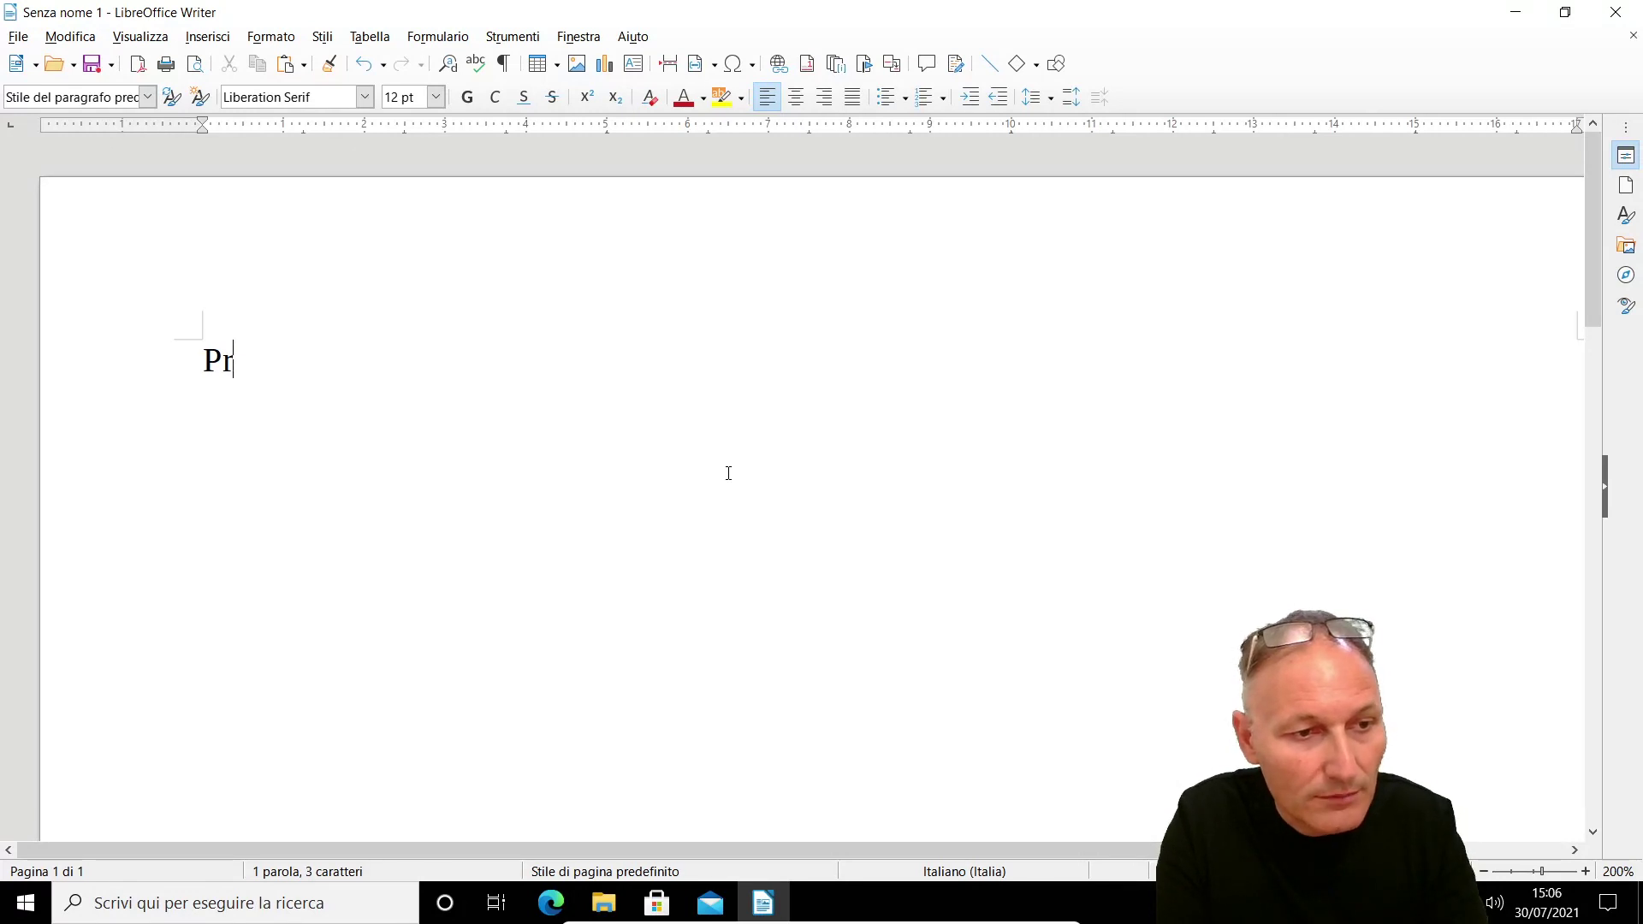
pyautogui.write('ova numero 2')
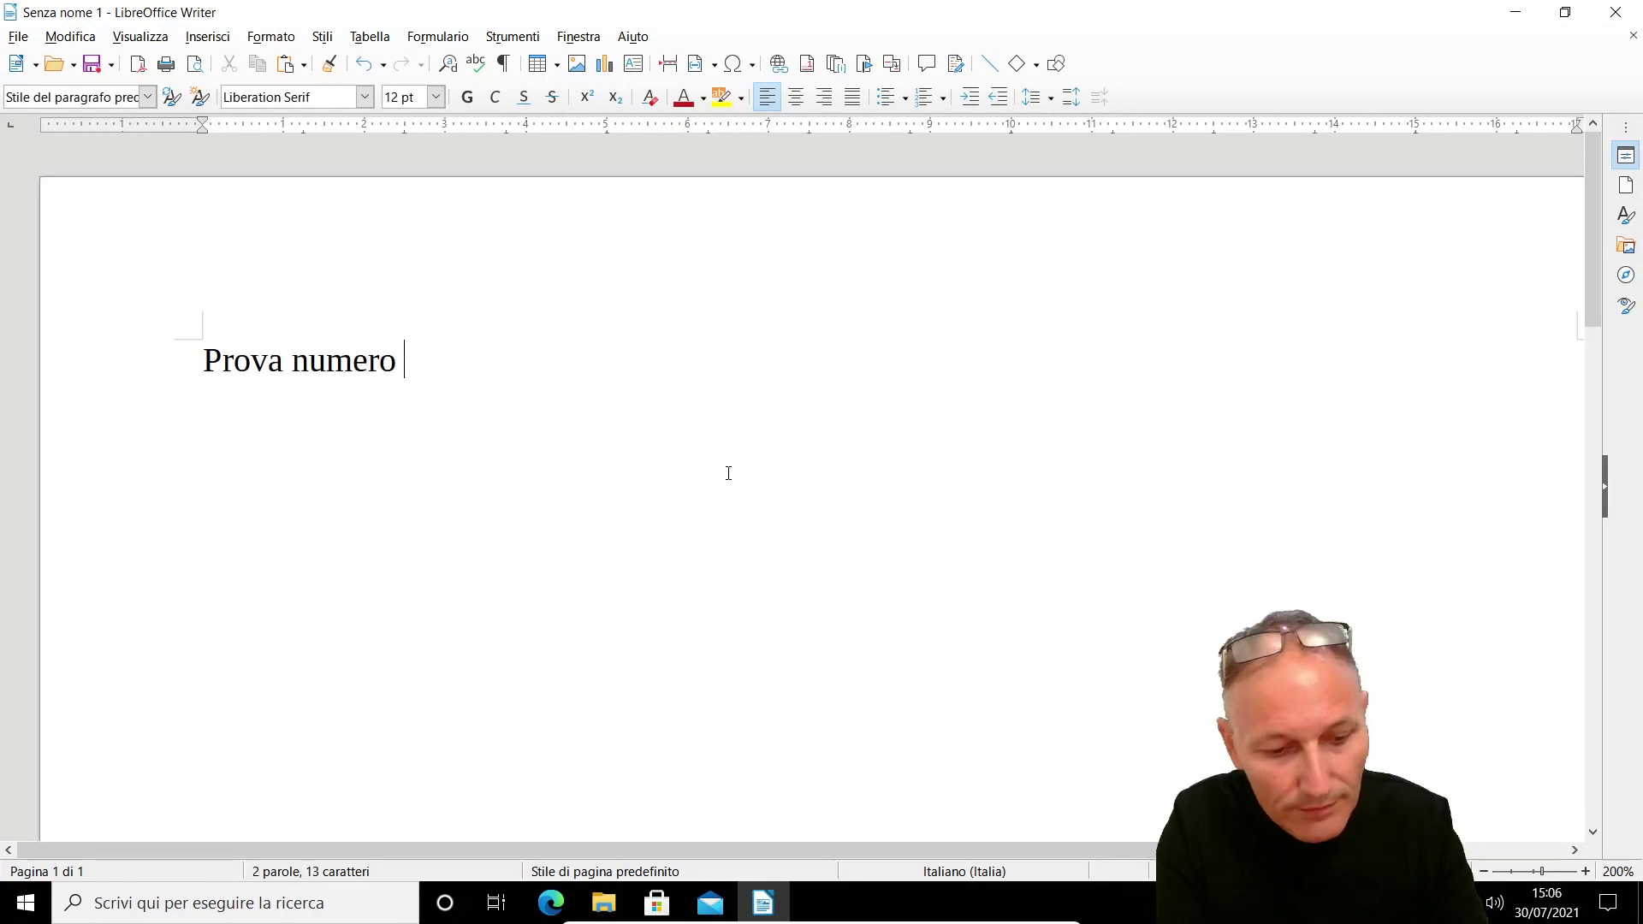
# Save the document as "Numero 2" in the "Prove tecniche" folder on the Desktop, and close it.
pyautogui.click(18, 37)
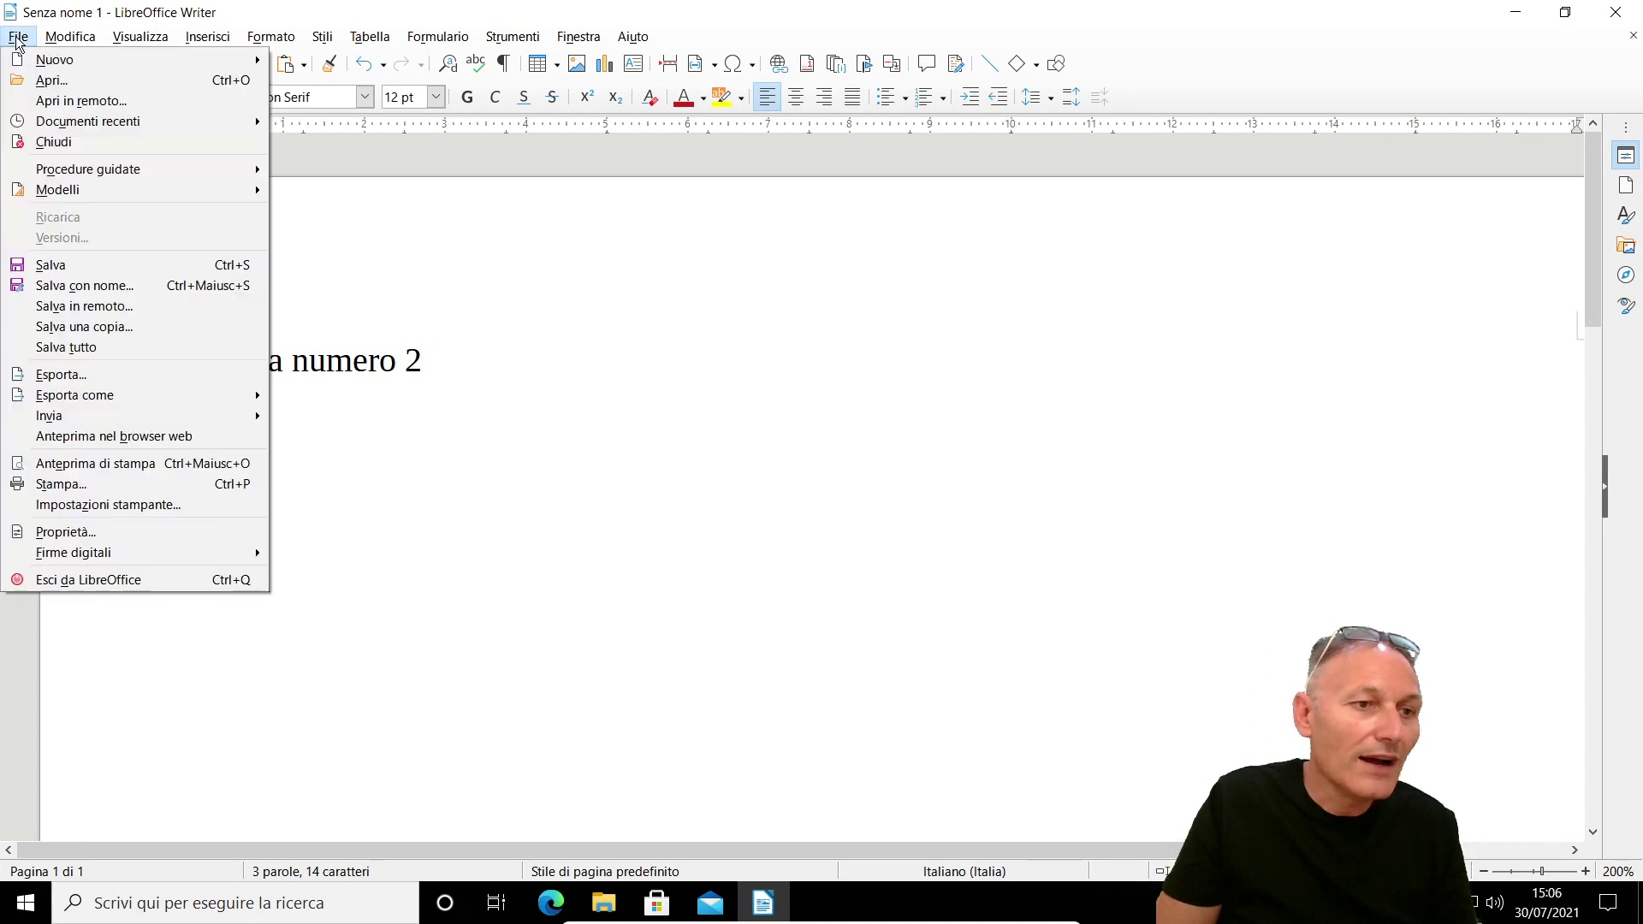
pyautogui.click(19, 266)
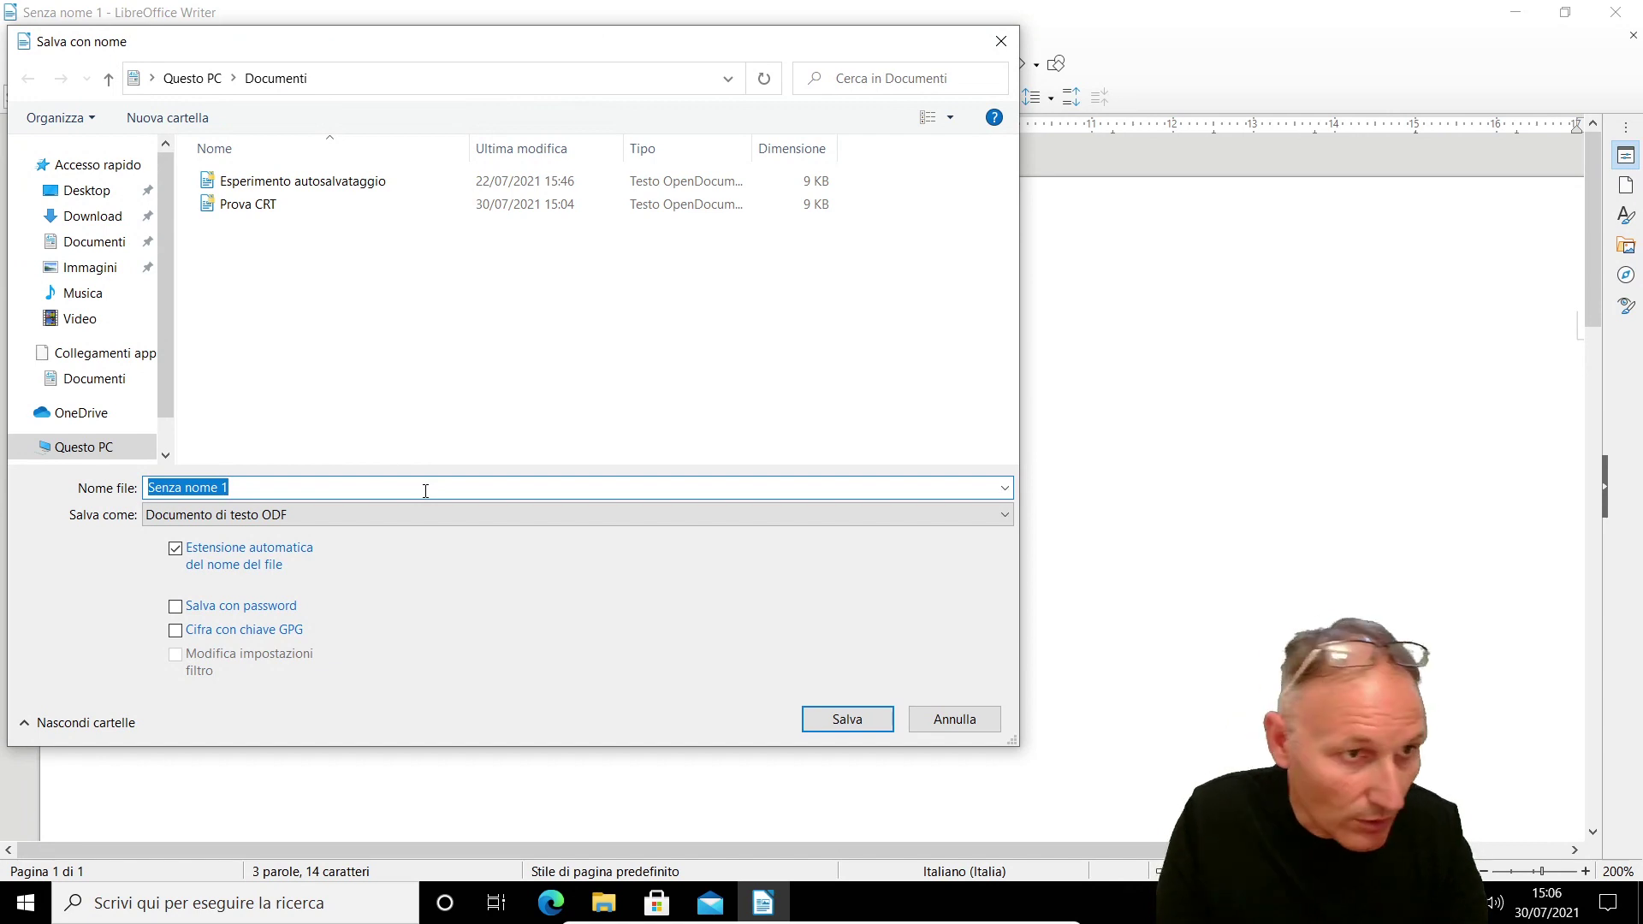
pyautogui.click(99, 192)
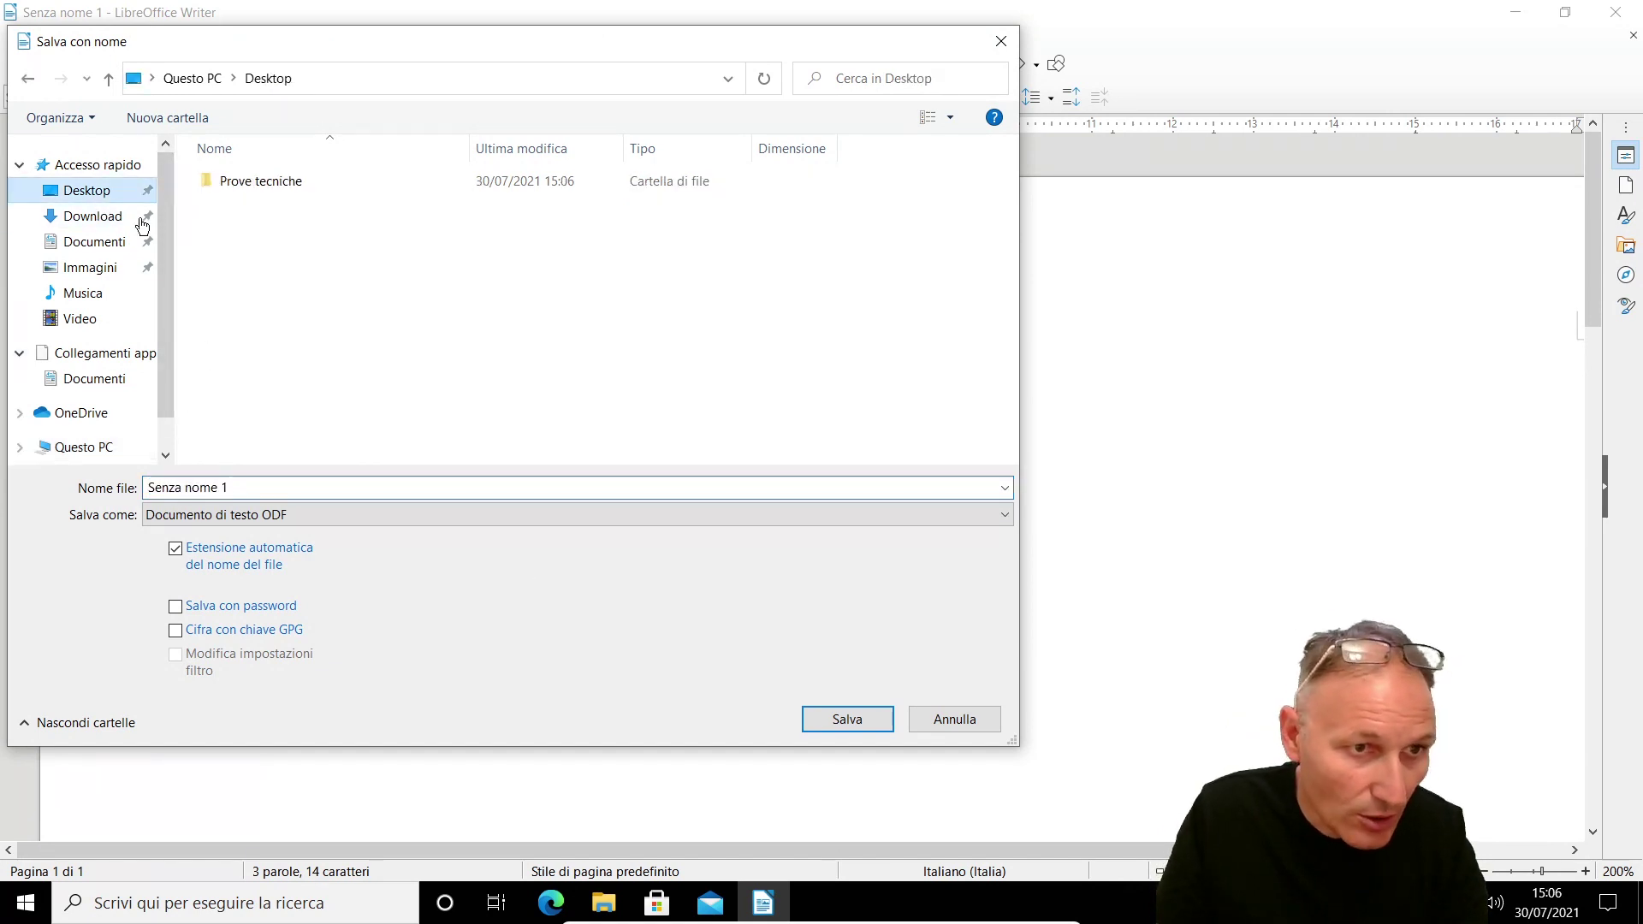
pyautogui.doubleClick(255, 181)
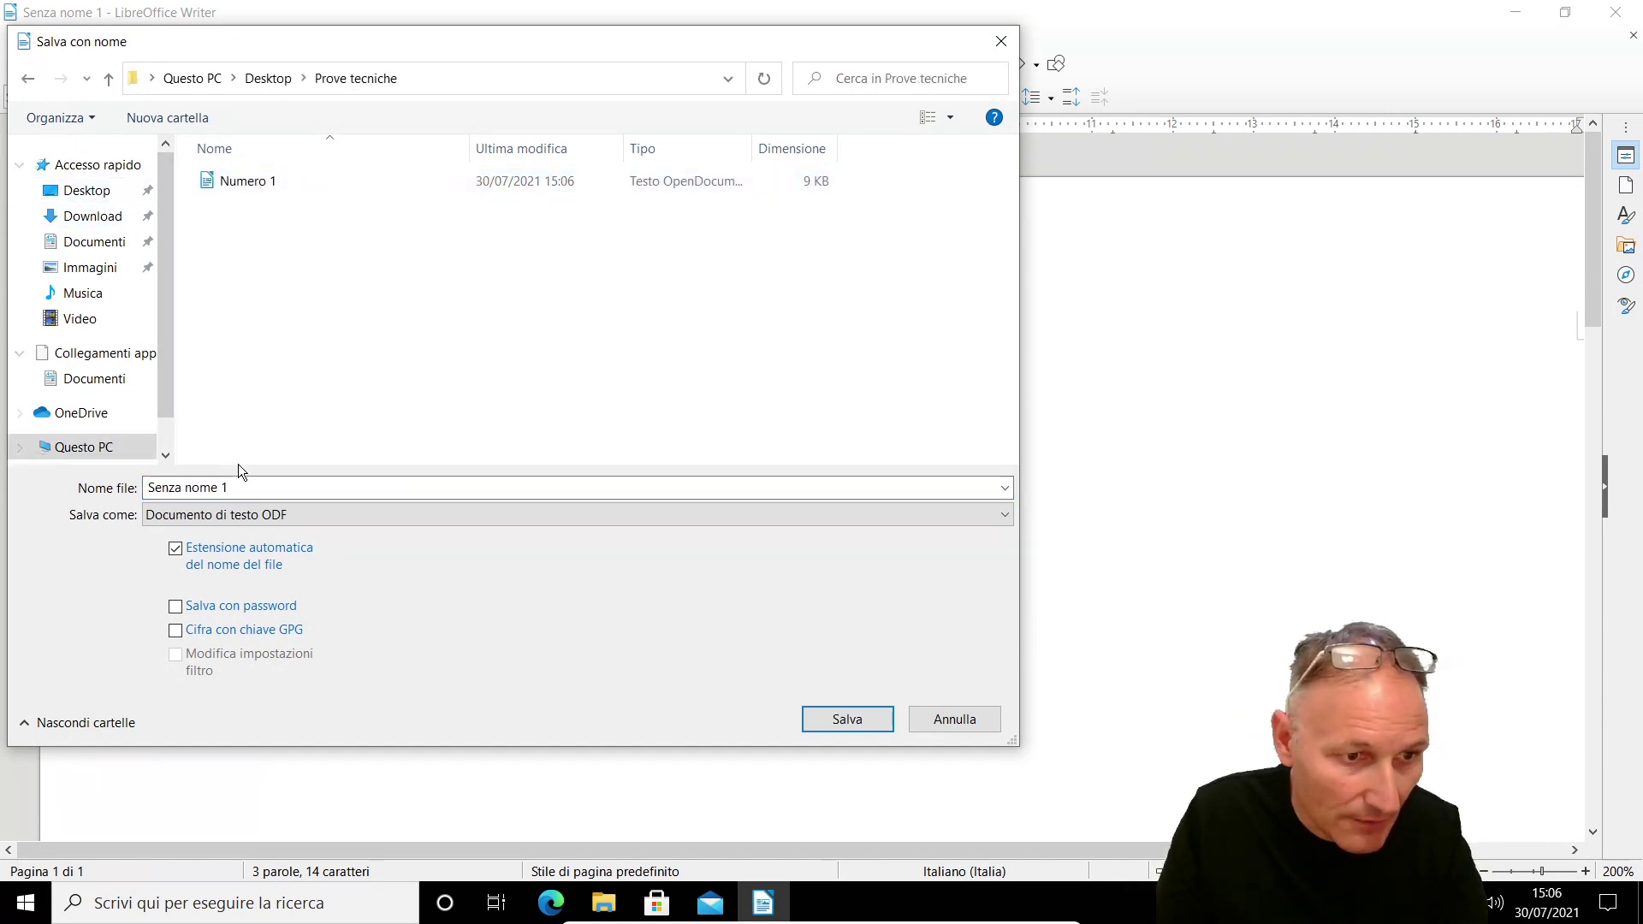
pyautogui.click(264, 490)
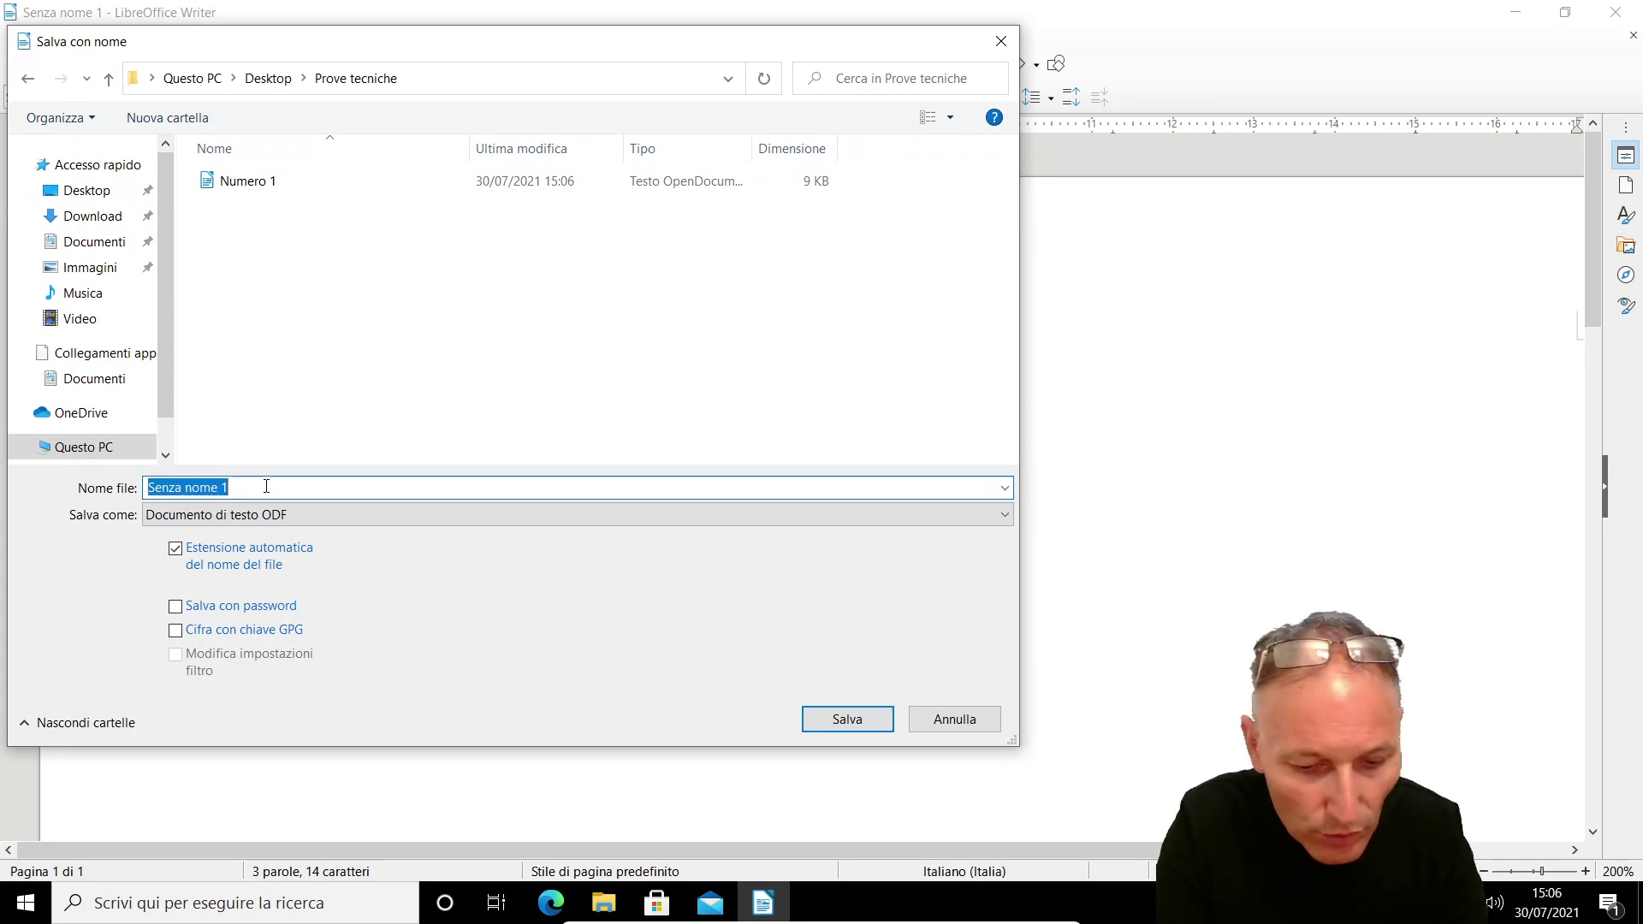
pyautogui.write('Numer')
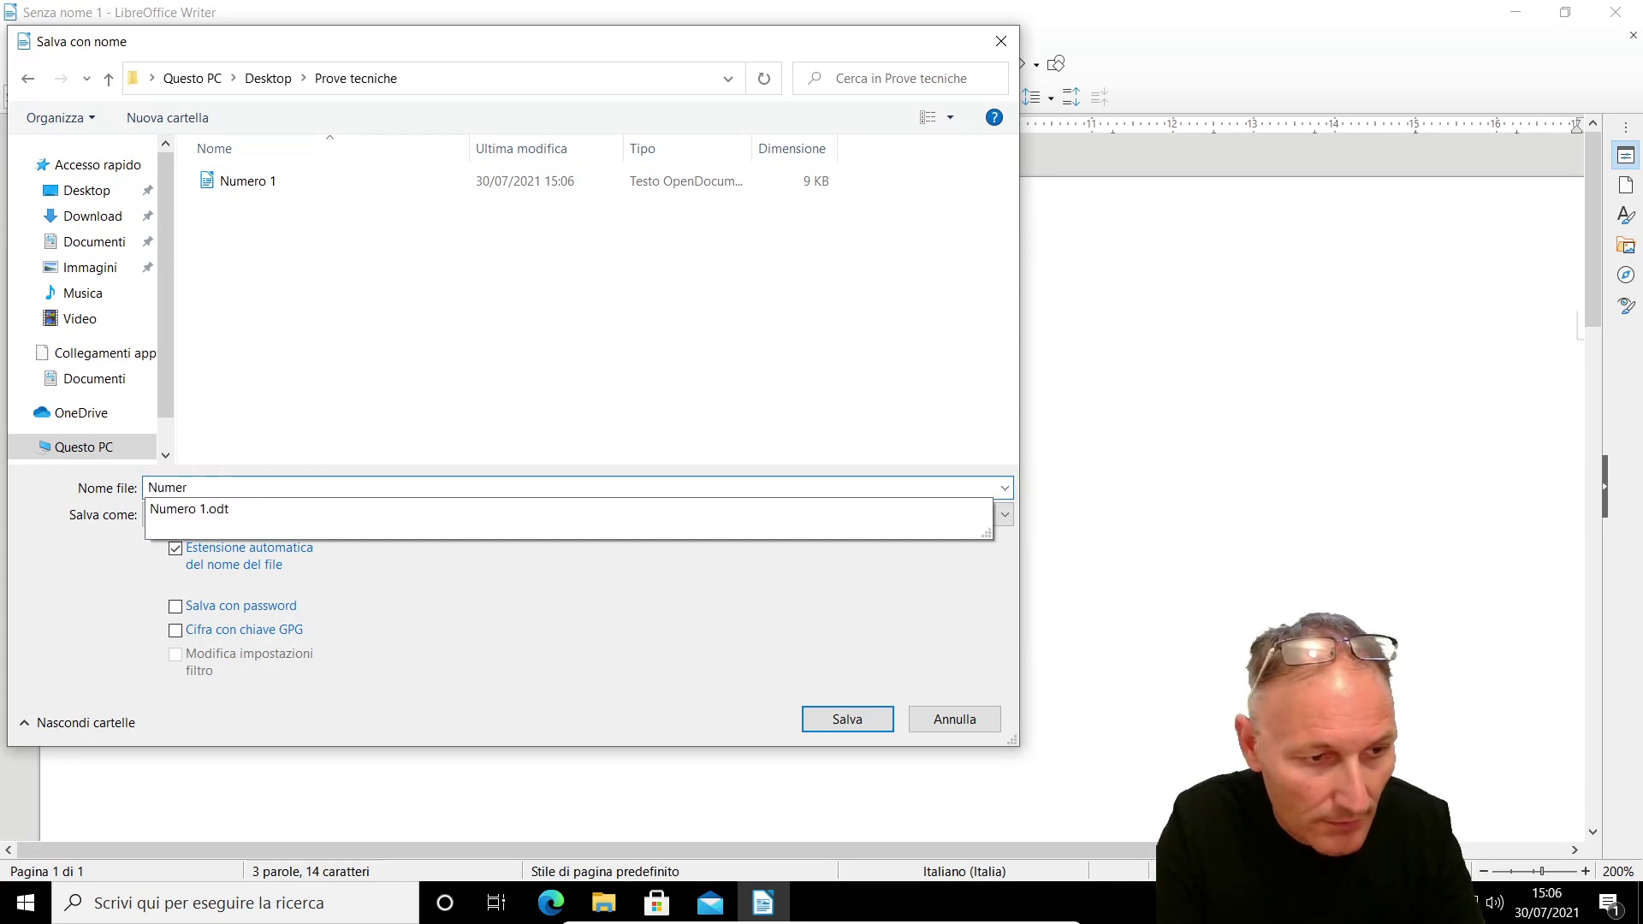
pyautogui.write('o 2')
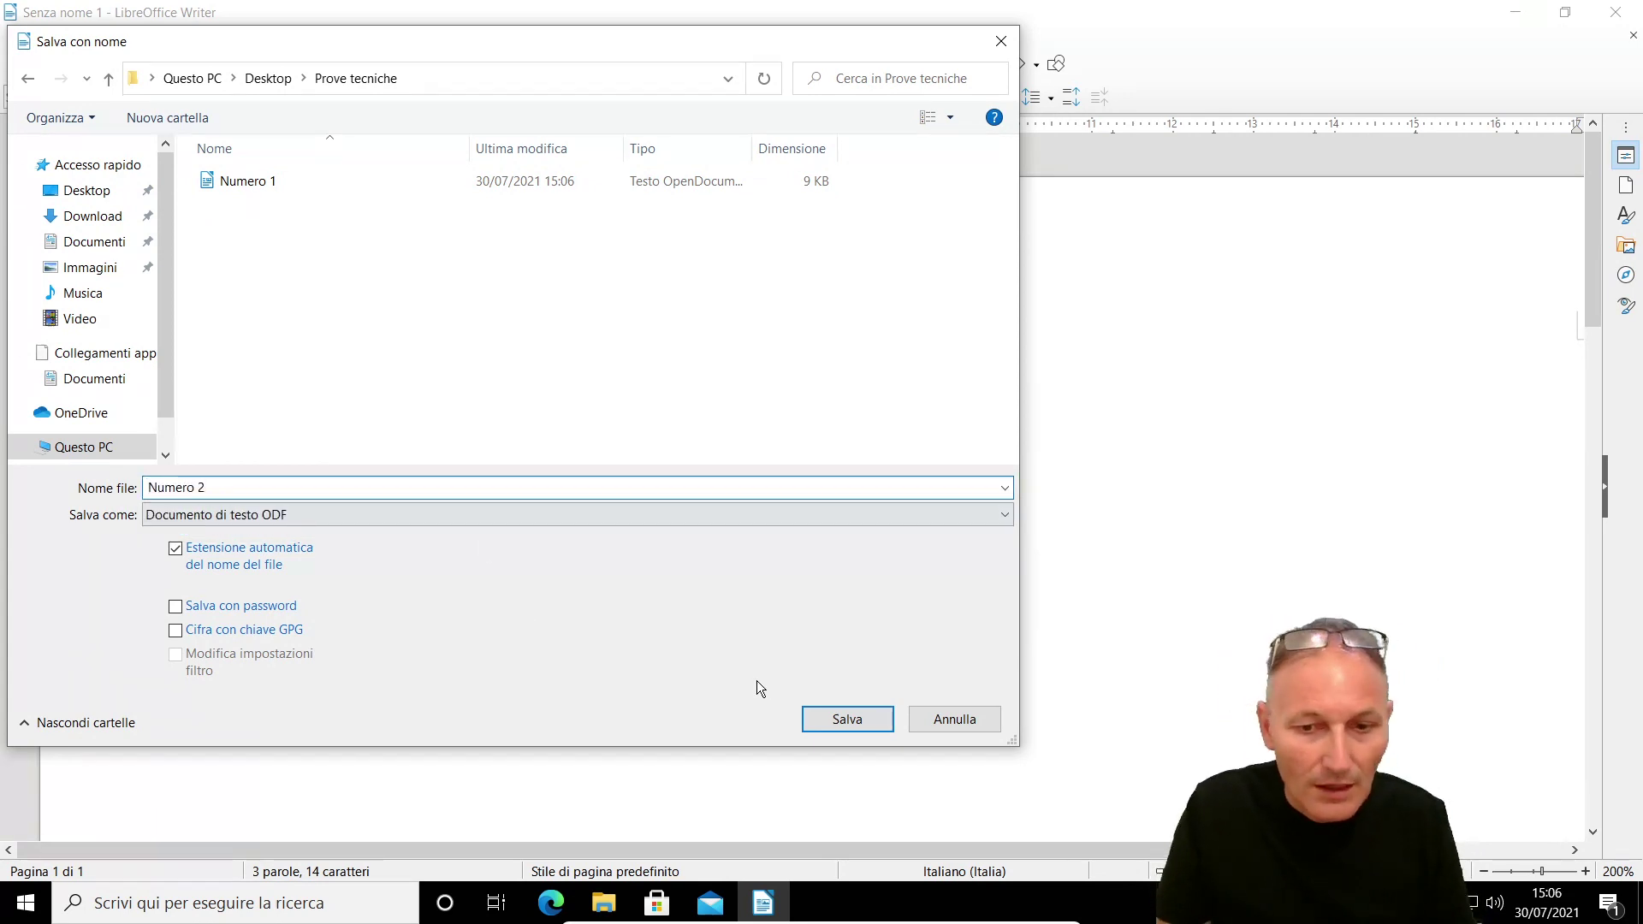
pyautogui.click(847, 719)
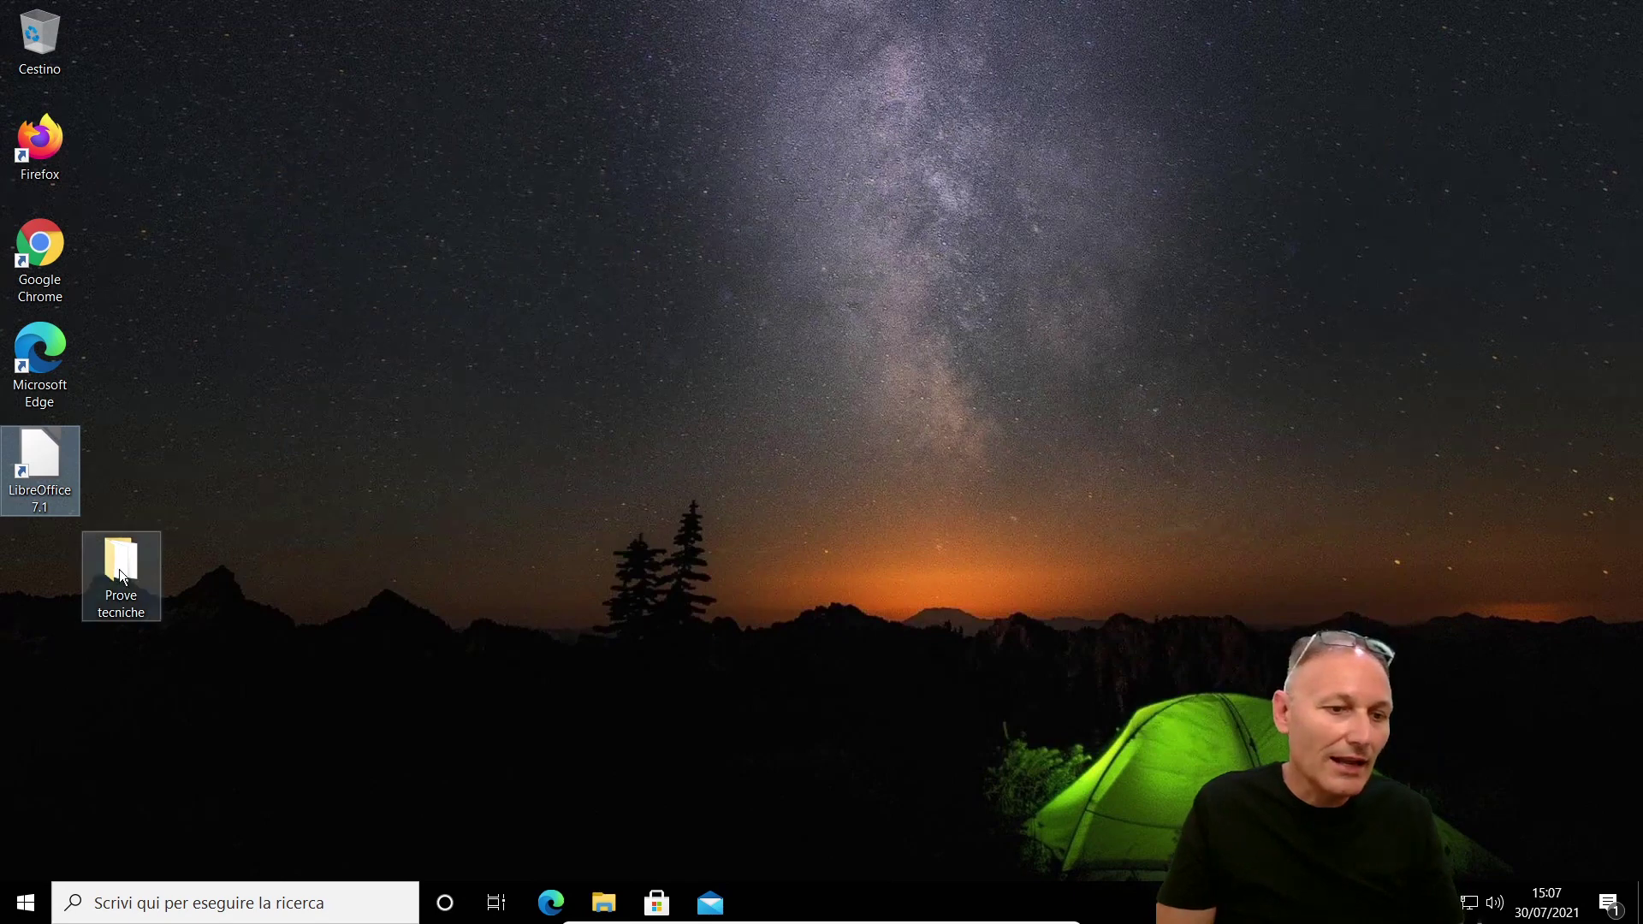
# Move the "Prove tecniche" folder to the upper middle of the desktop, open it and show its files as large icons.
pyautogui.moveTo(136, 575); pyautogui.dragTo(548, 168)
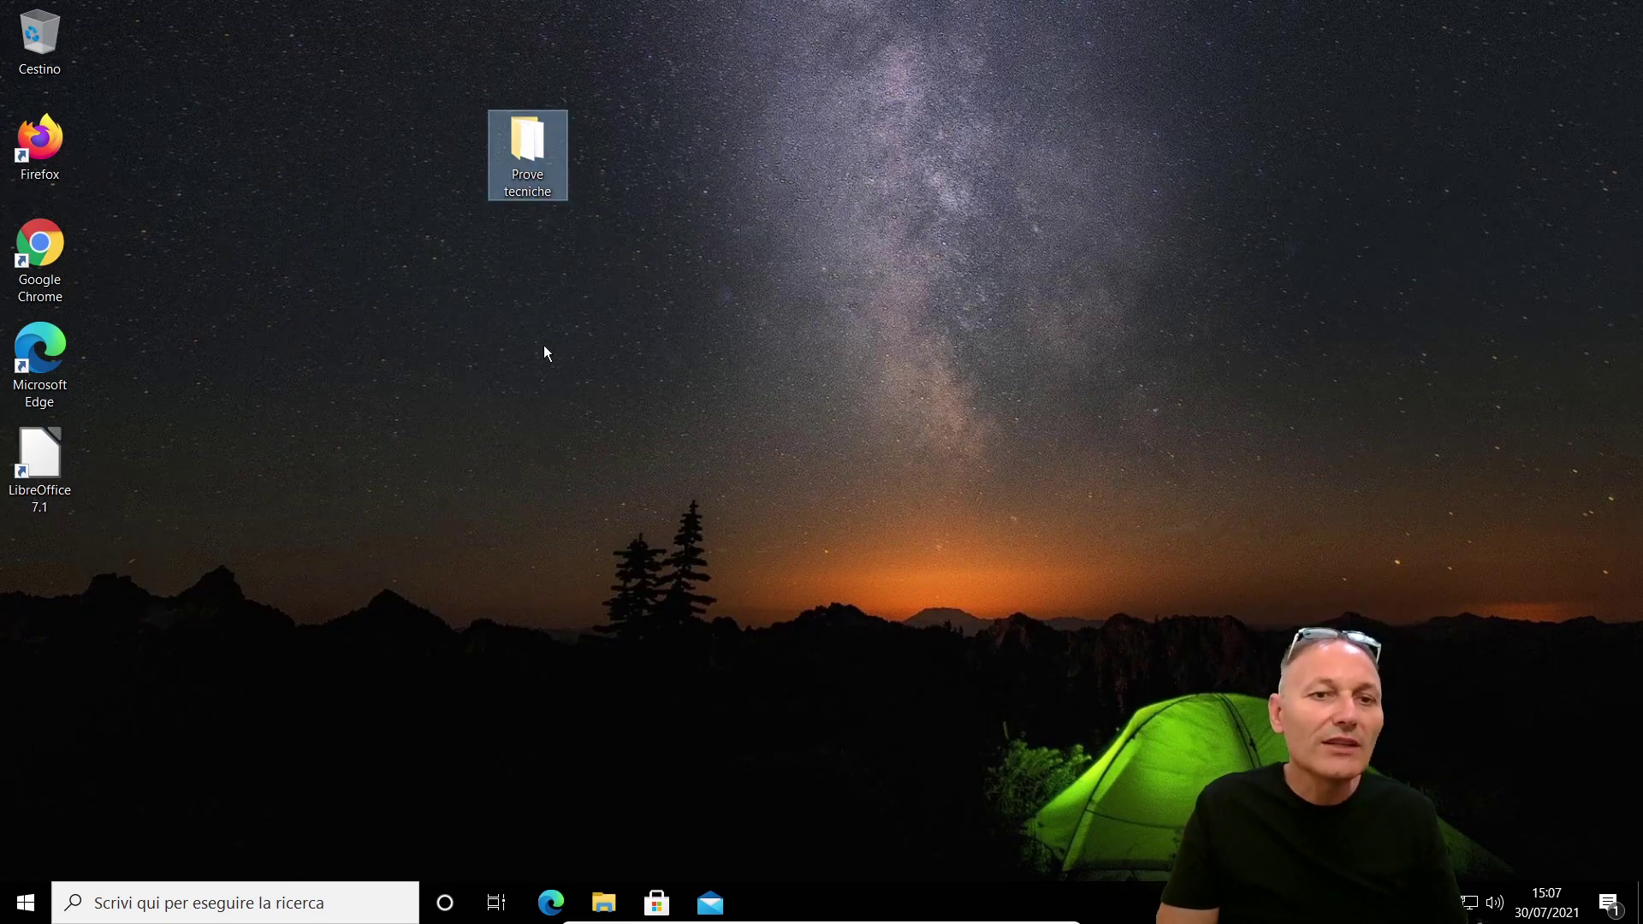
pyautogui.doubleClick(536, 147)
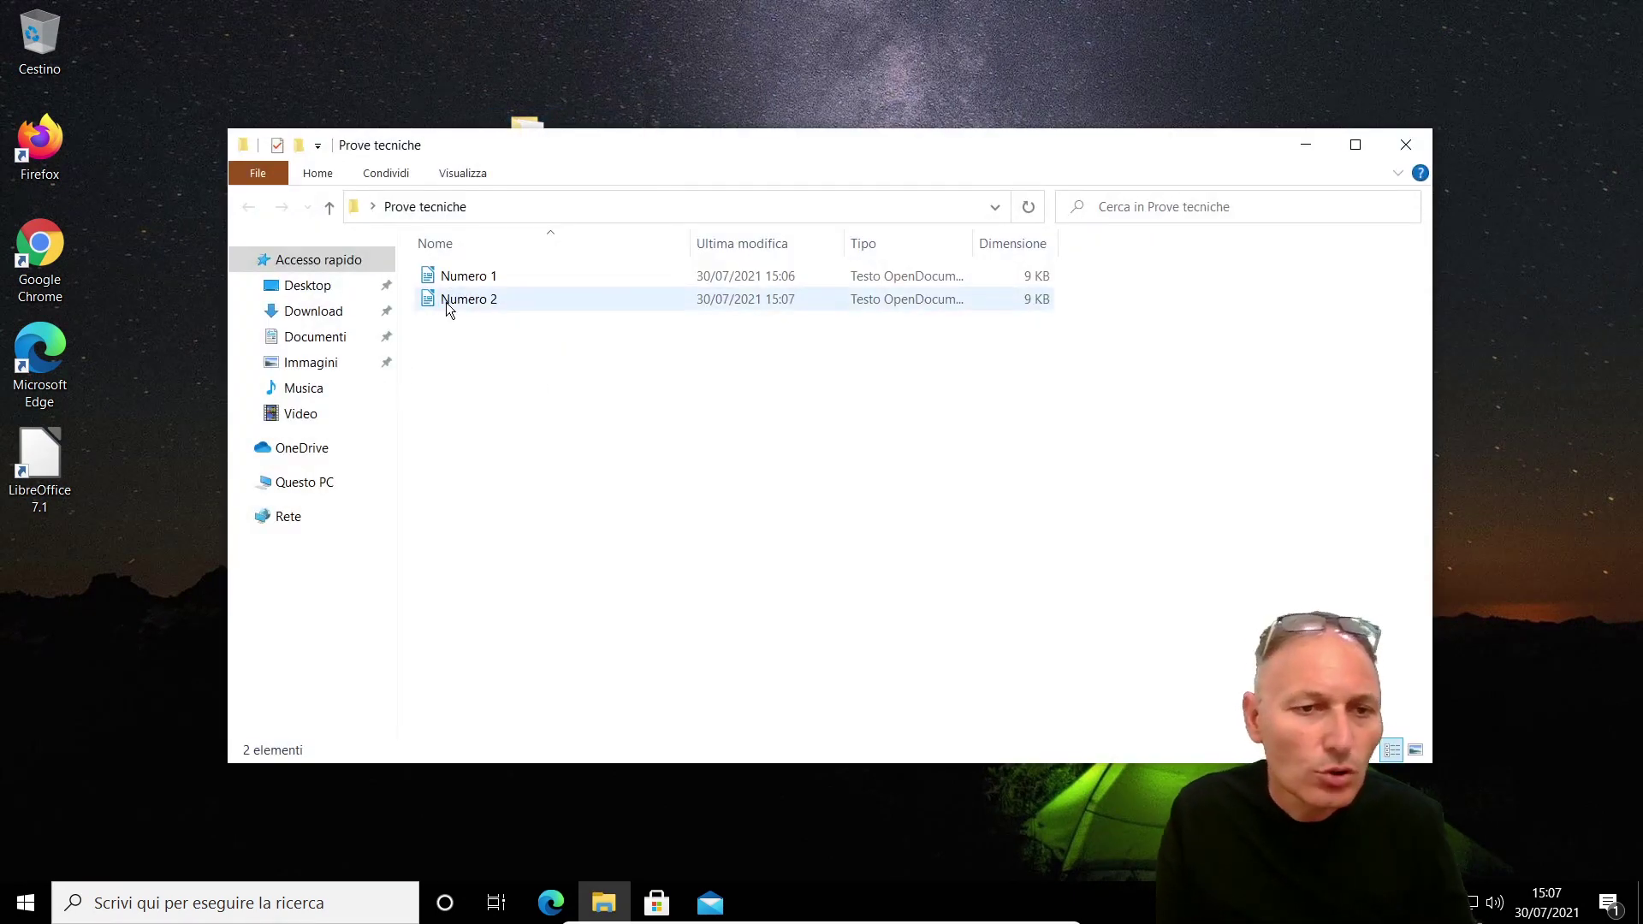
pyautogui.click(454, 174)
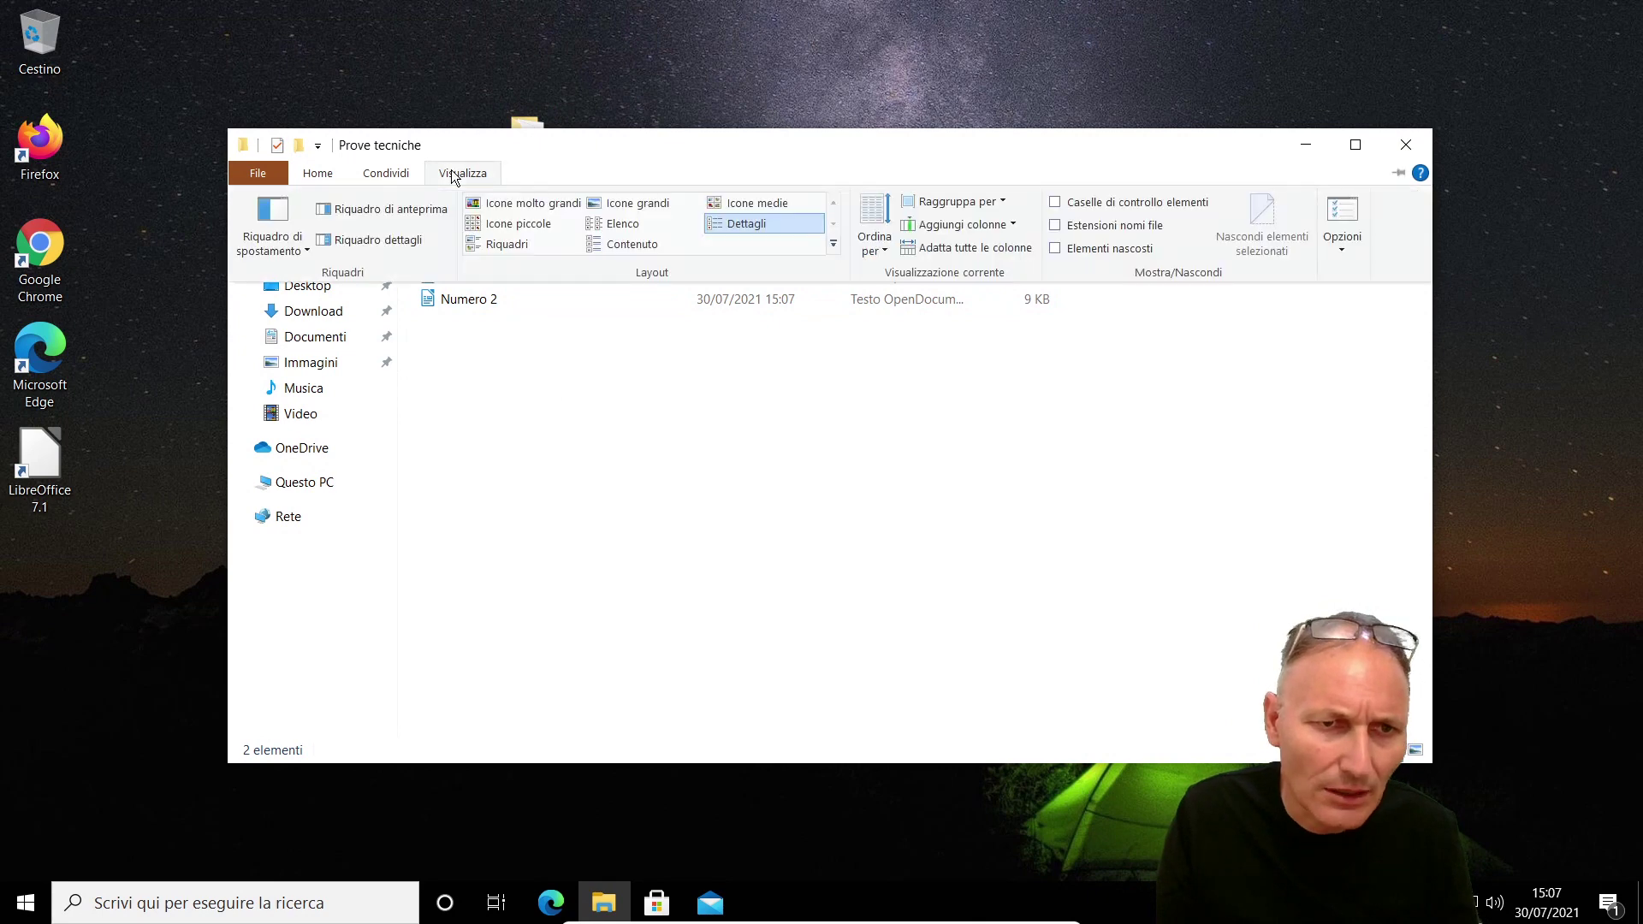
pyautogui.click(658, 203)
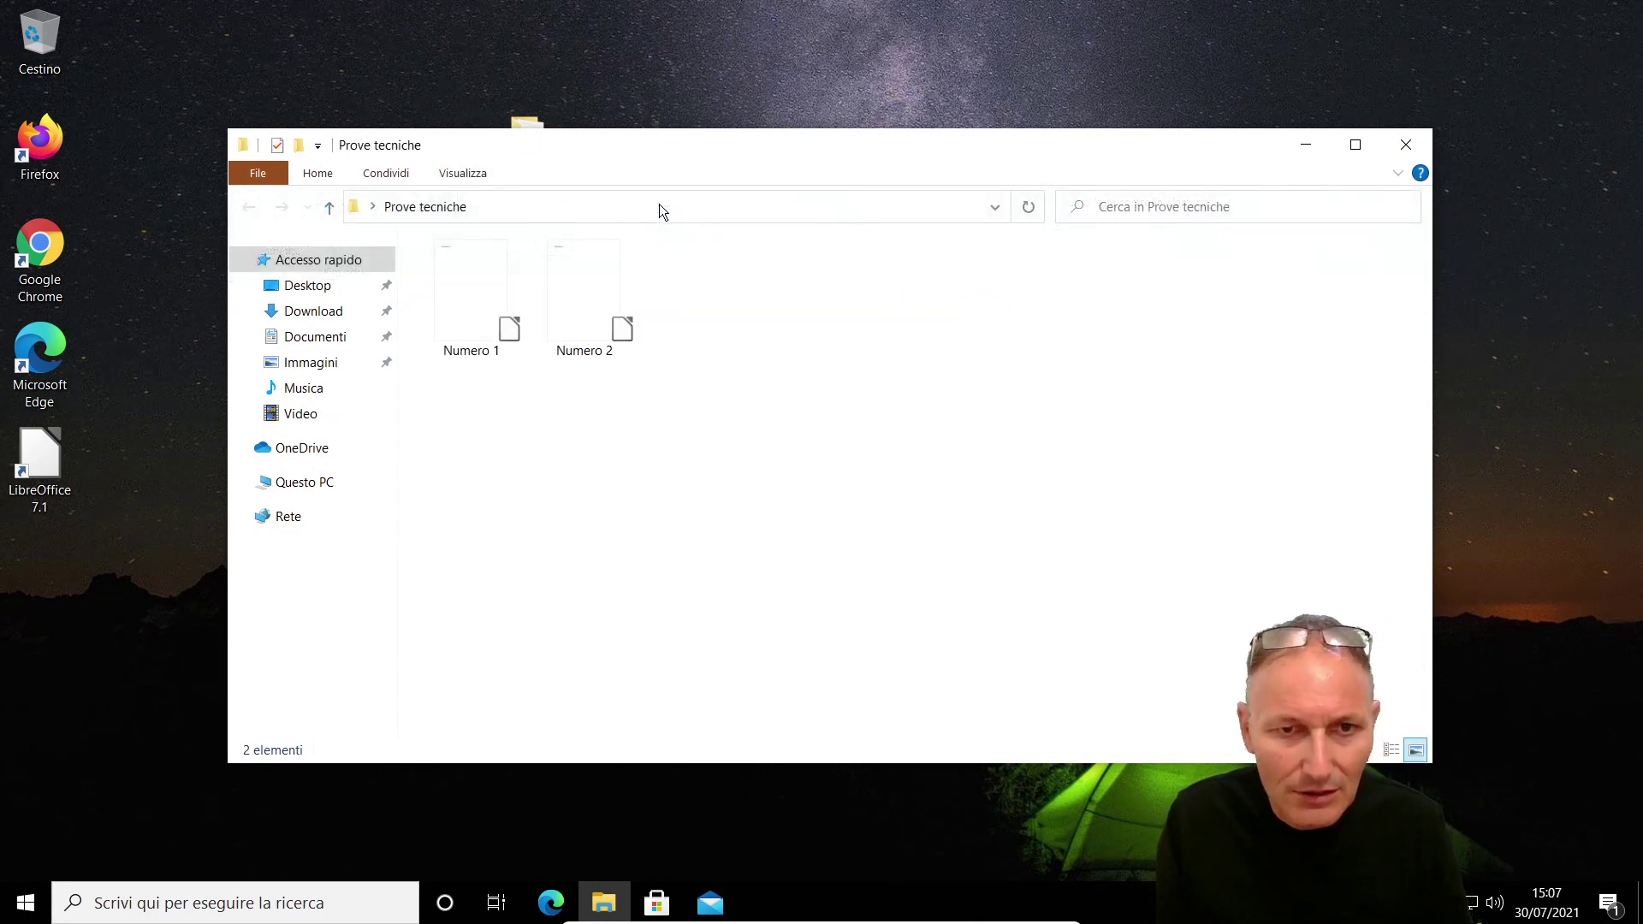
# Encrypt the contents of the "Numero 2" file through its advanced attributes, applying encryption to the file only.
pyautogui.rightClick(593, 298)
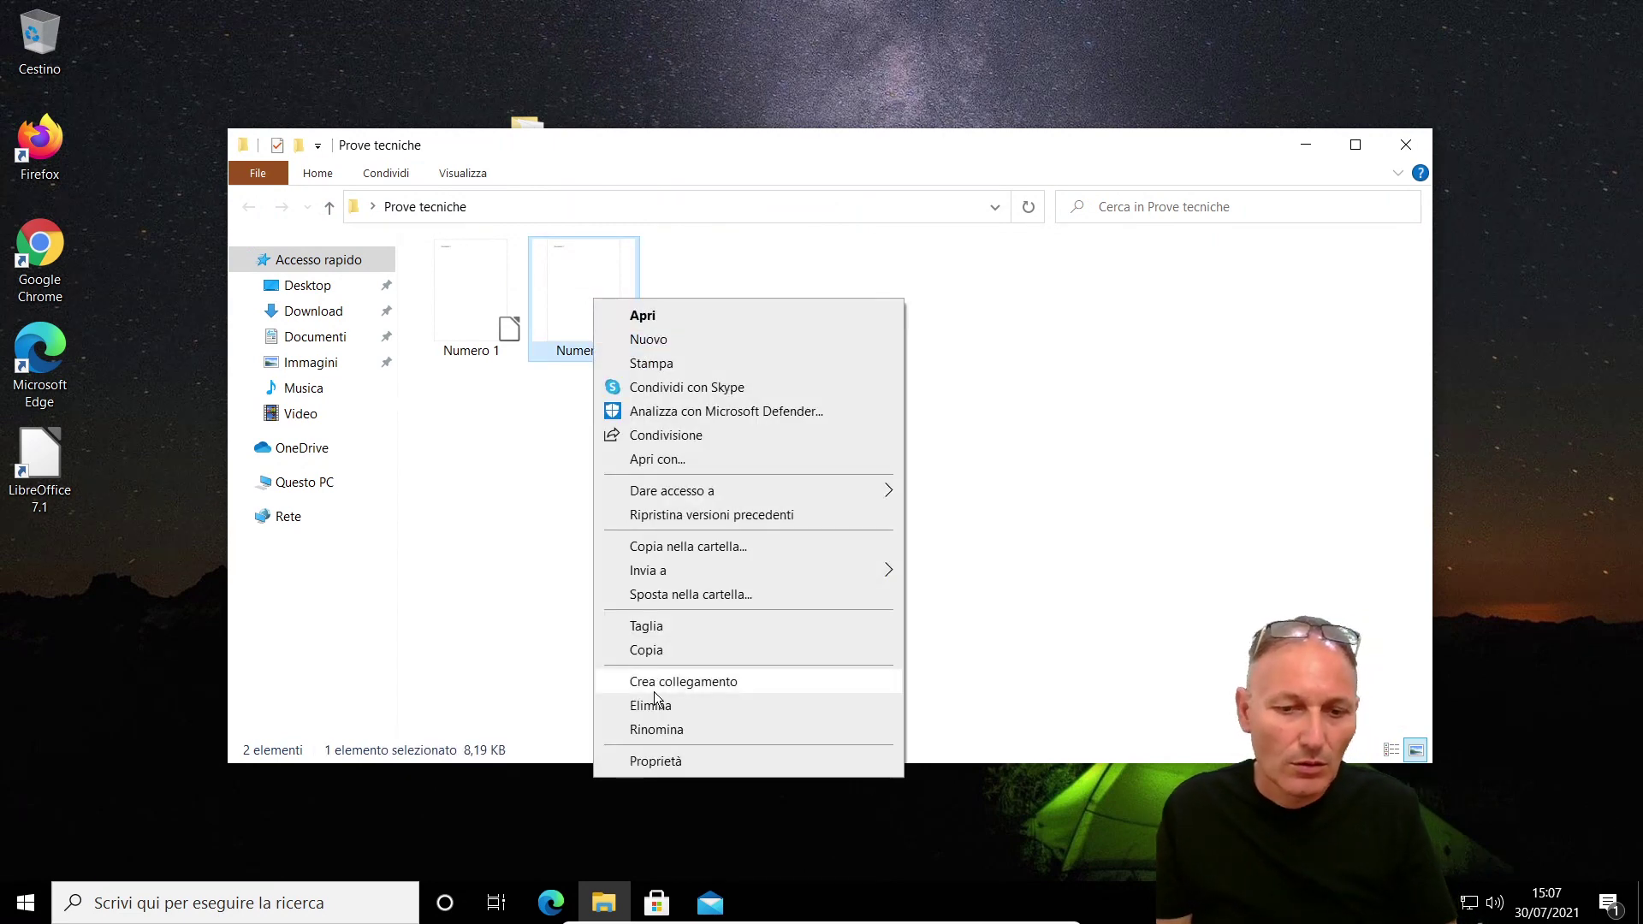
pyautogui.click(664, 758)
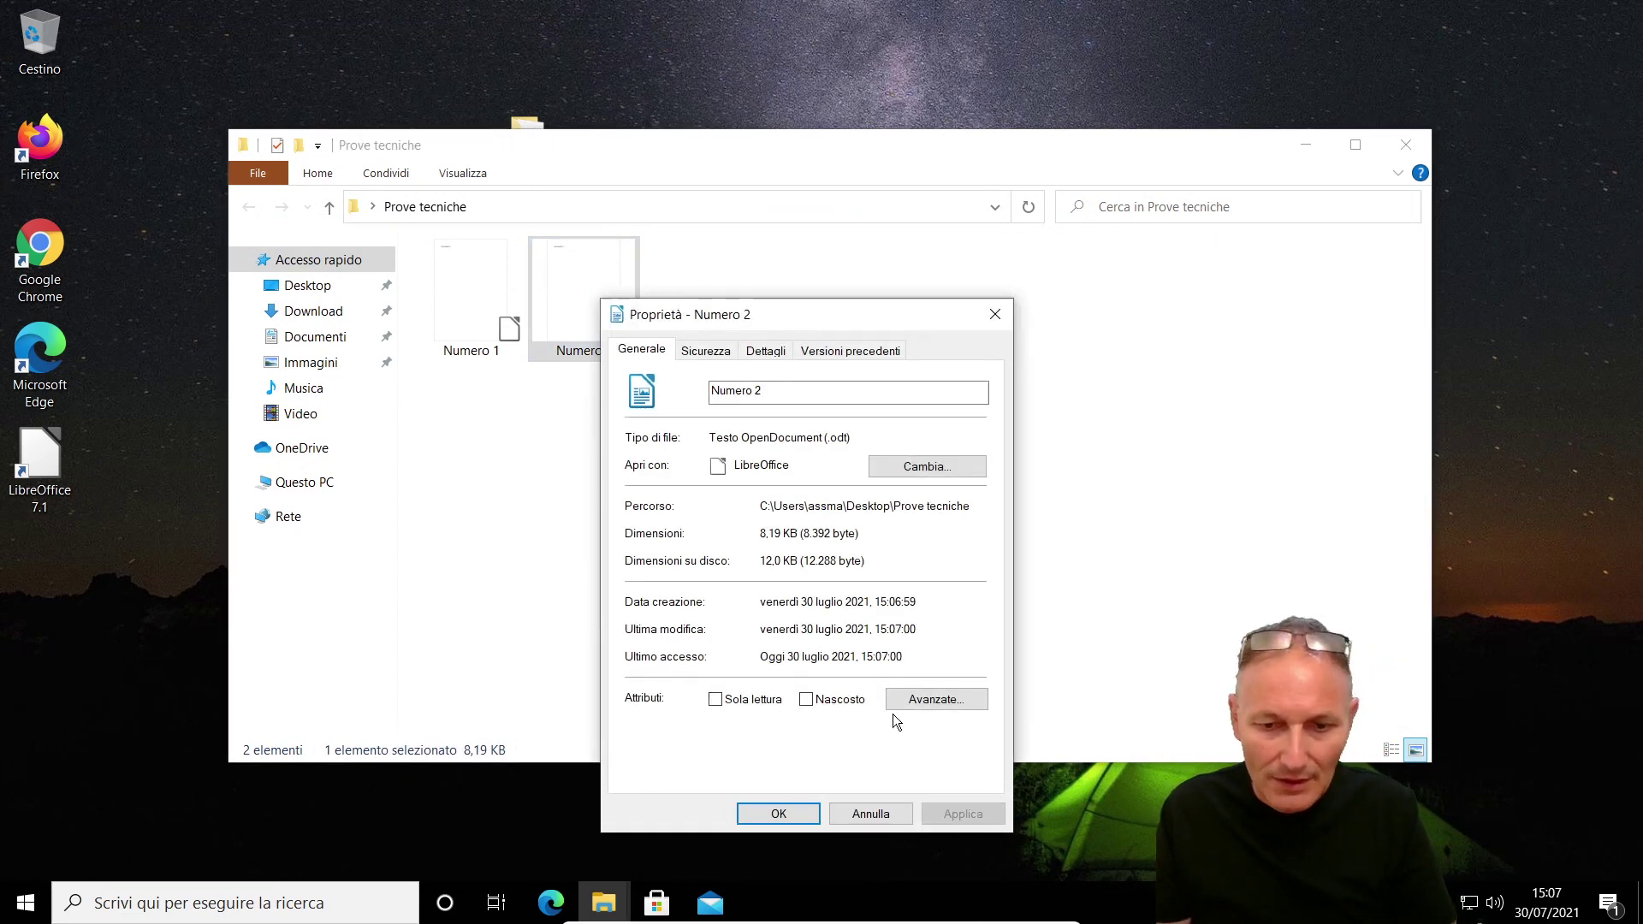
pyautogui.click(921, 700)
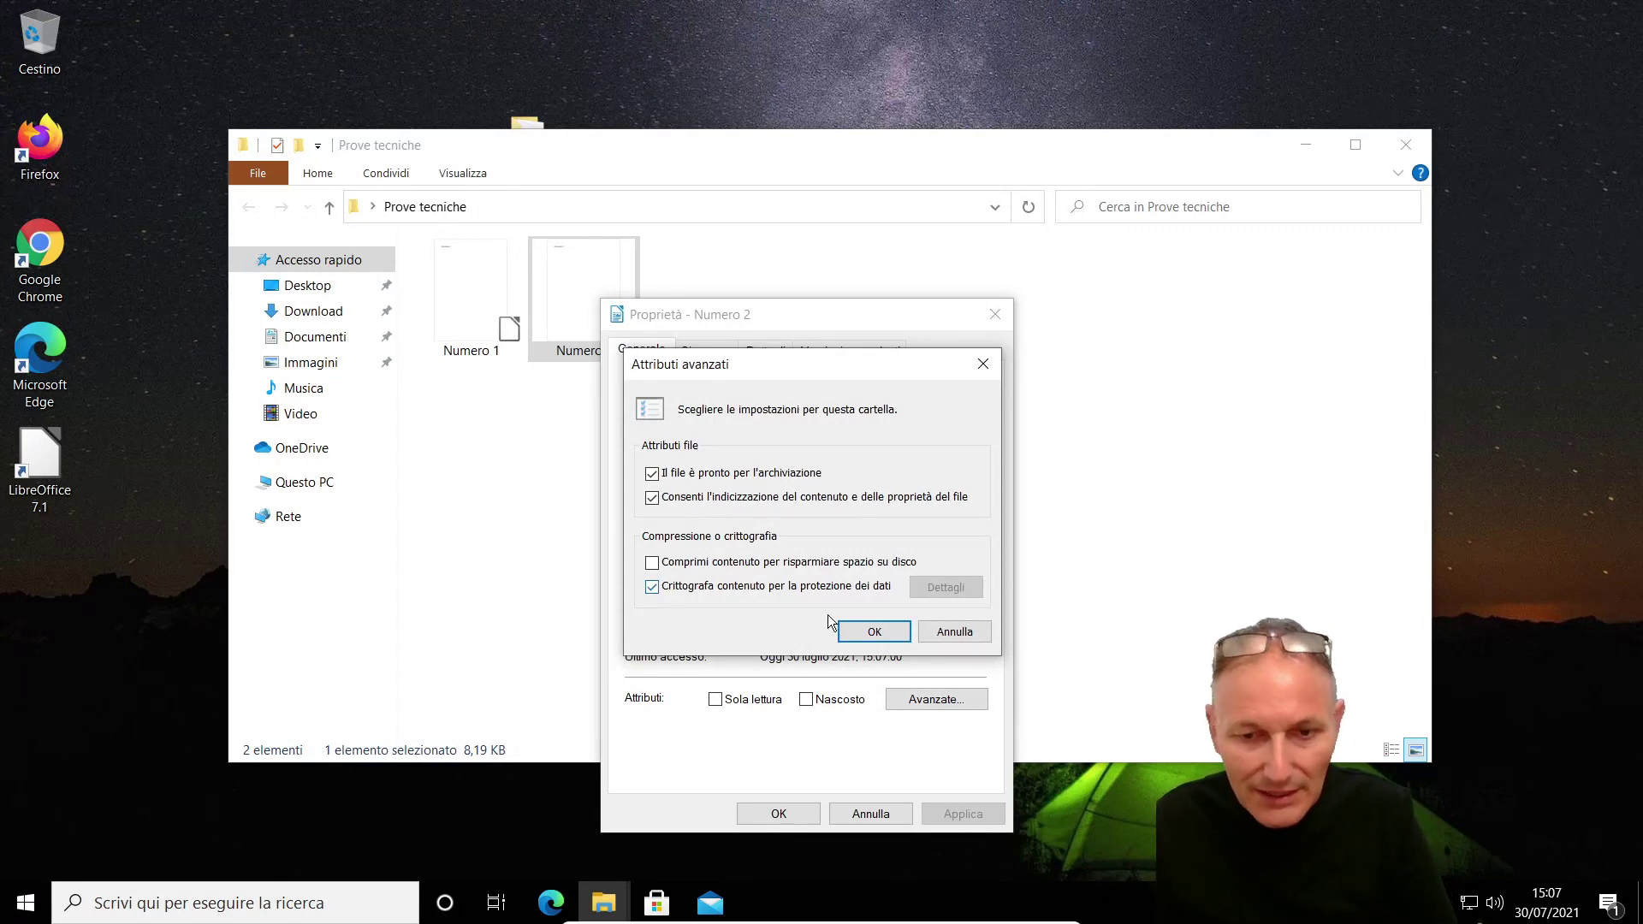
pyautogui.click(859, 633)
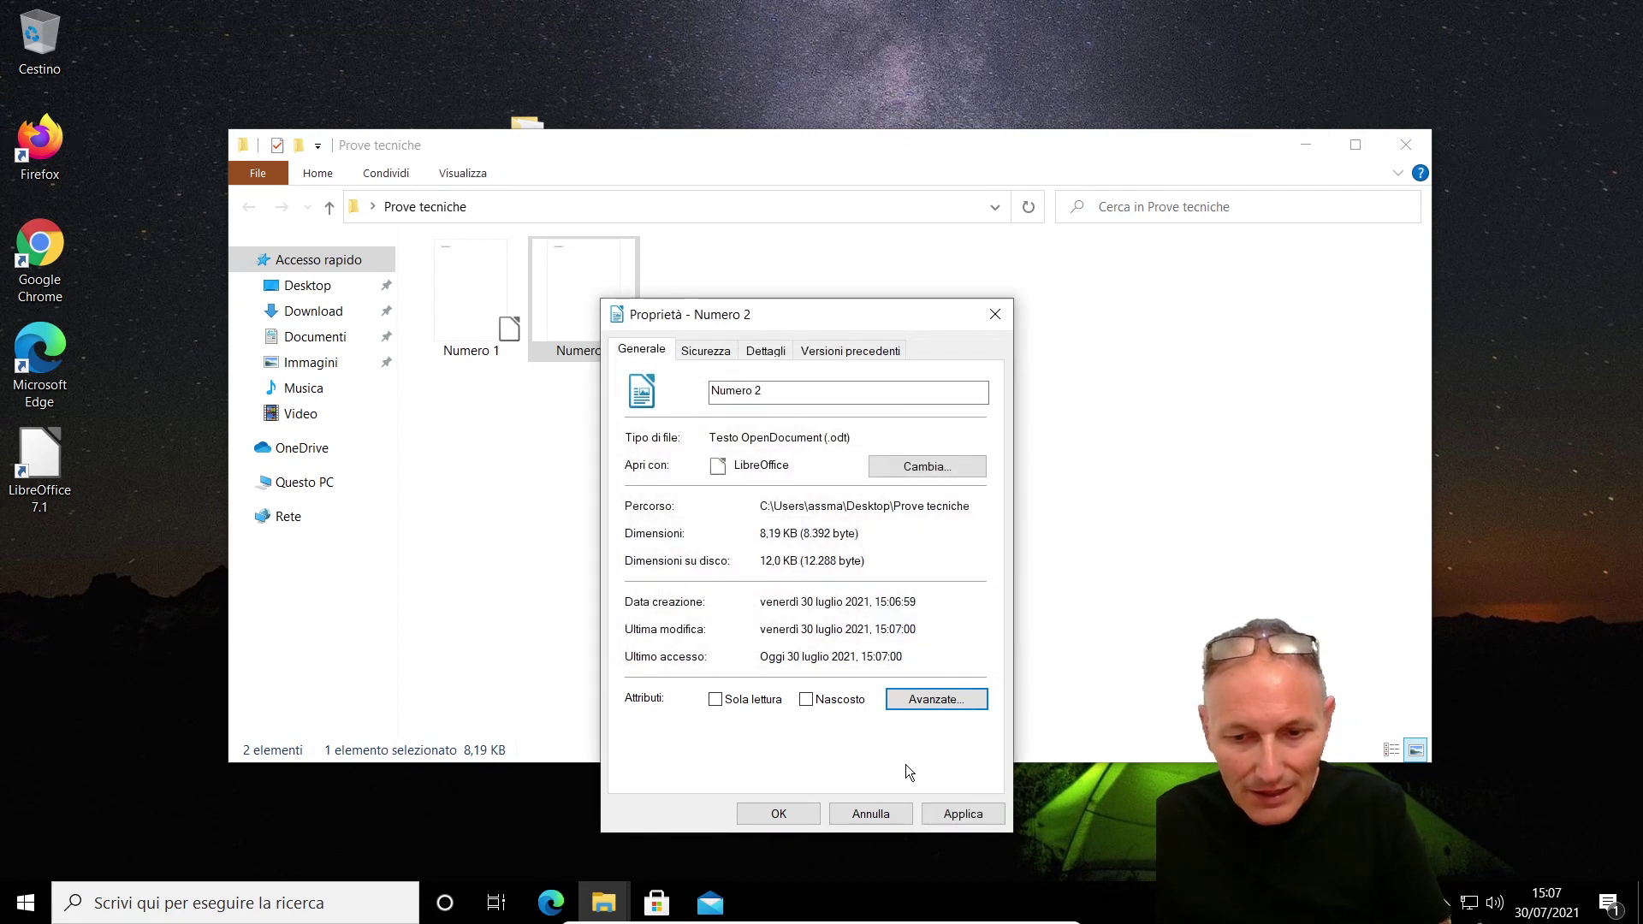
pyautogui.click(965, 813)
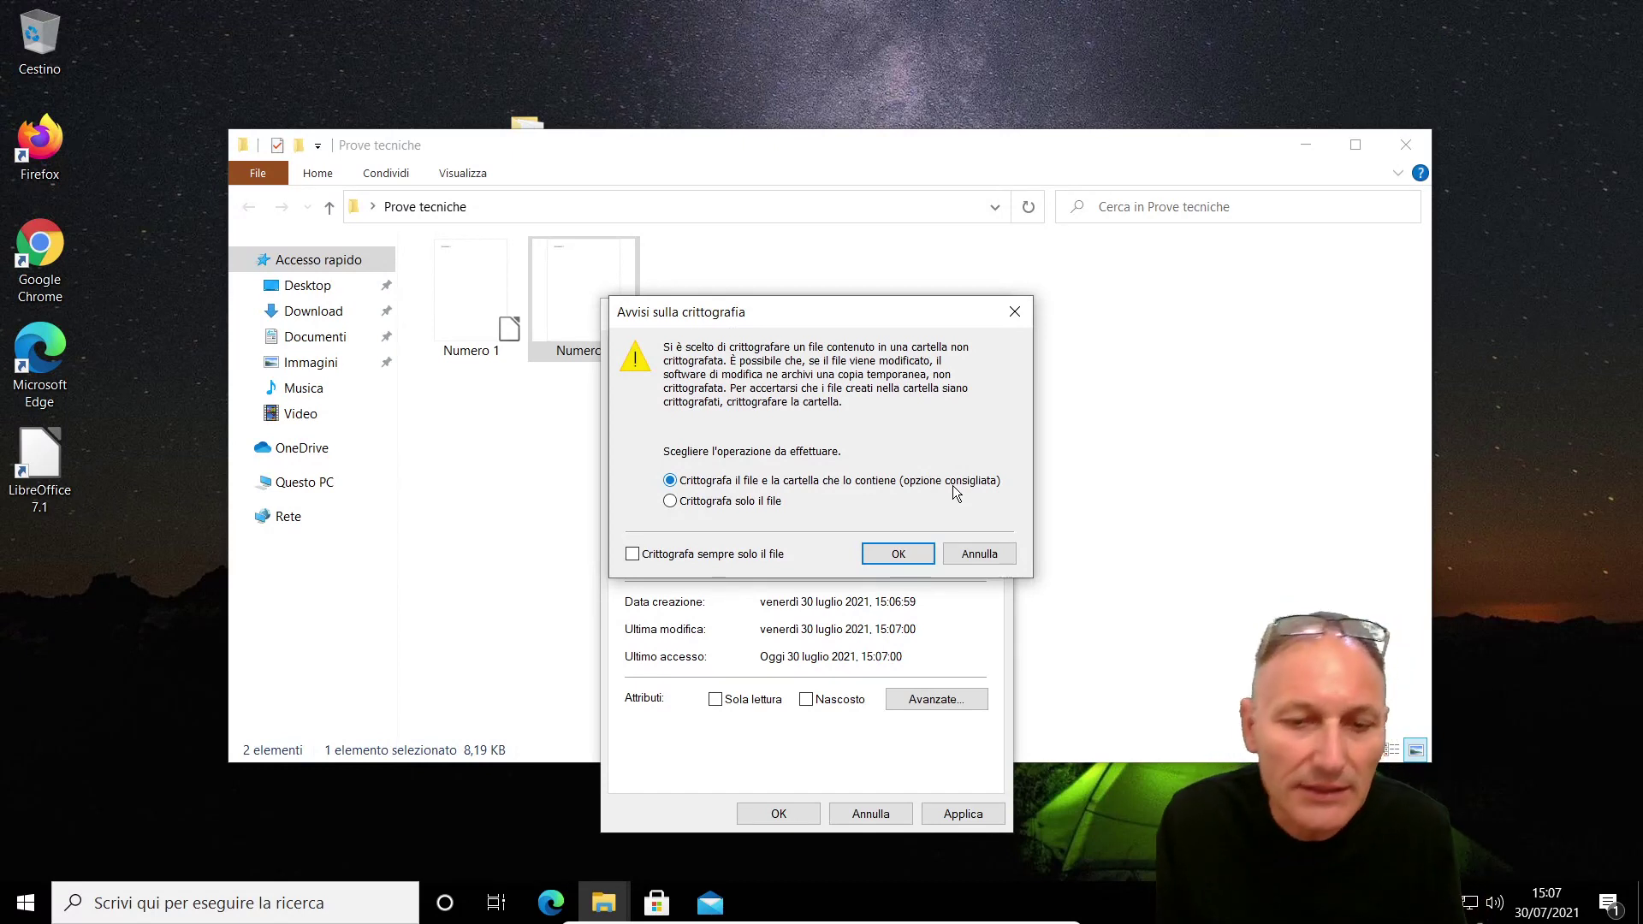
pyautogui.click(675, 501)
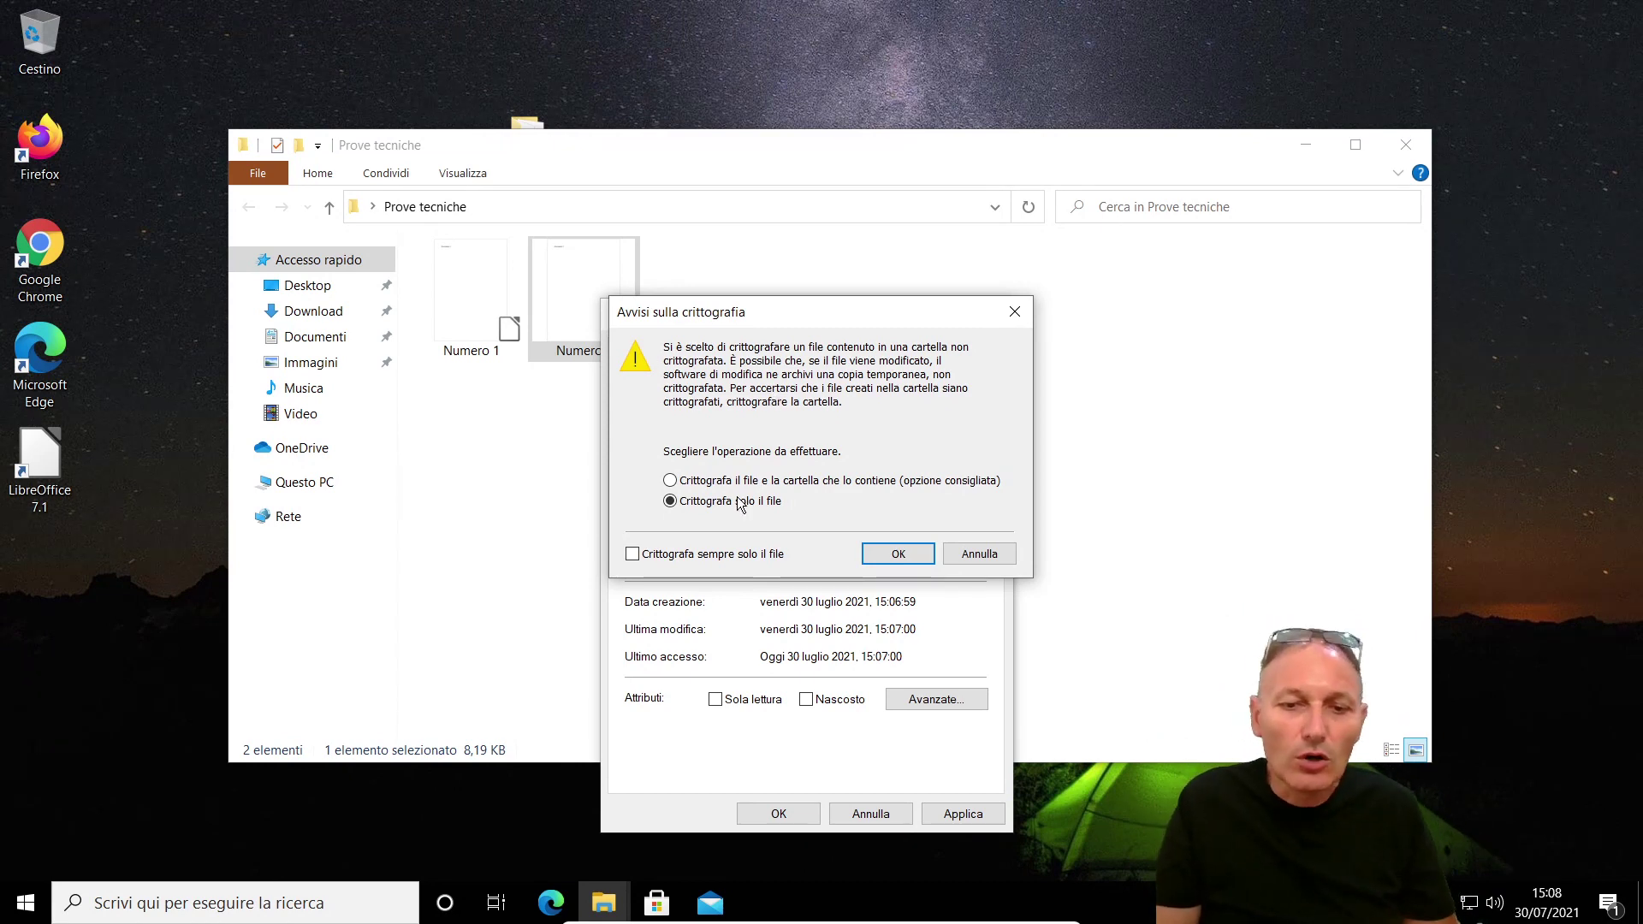
pyautogui.click(898, 555)
pyautogui.click(765, 814)
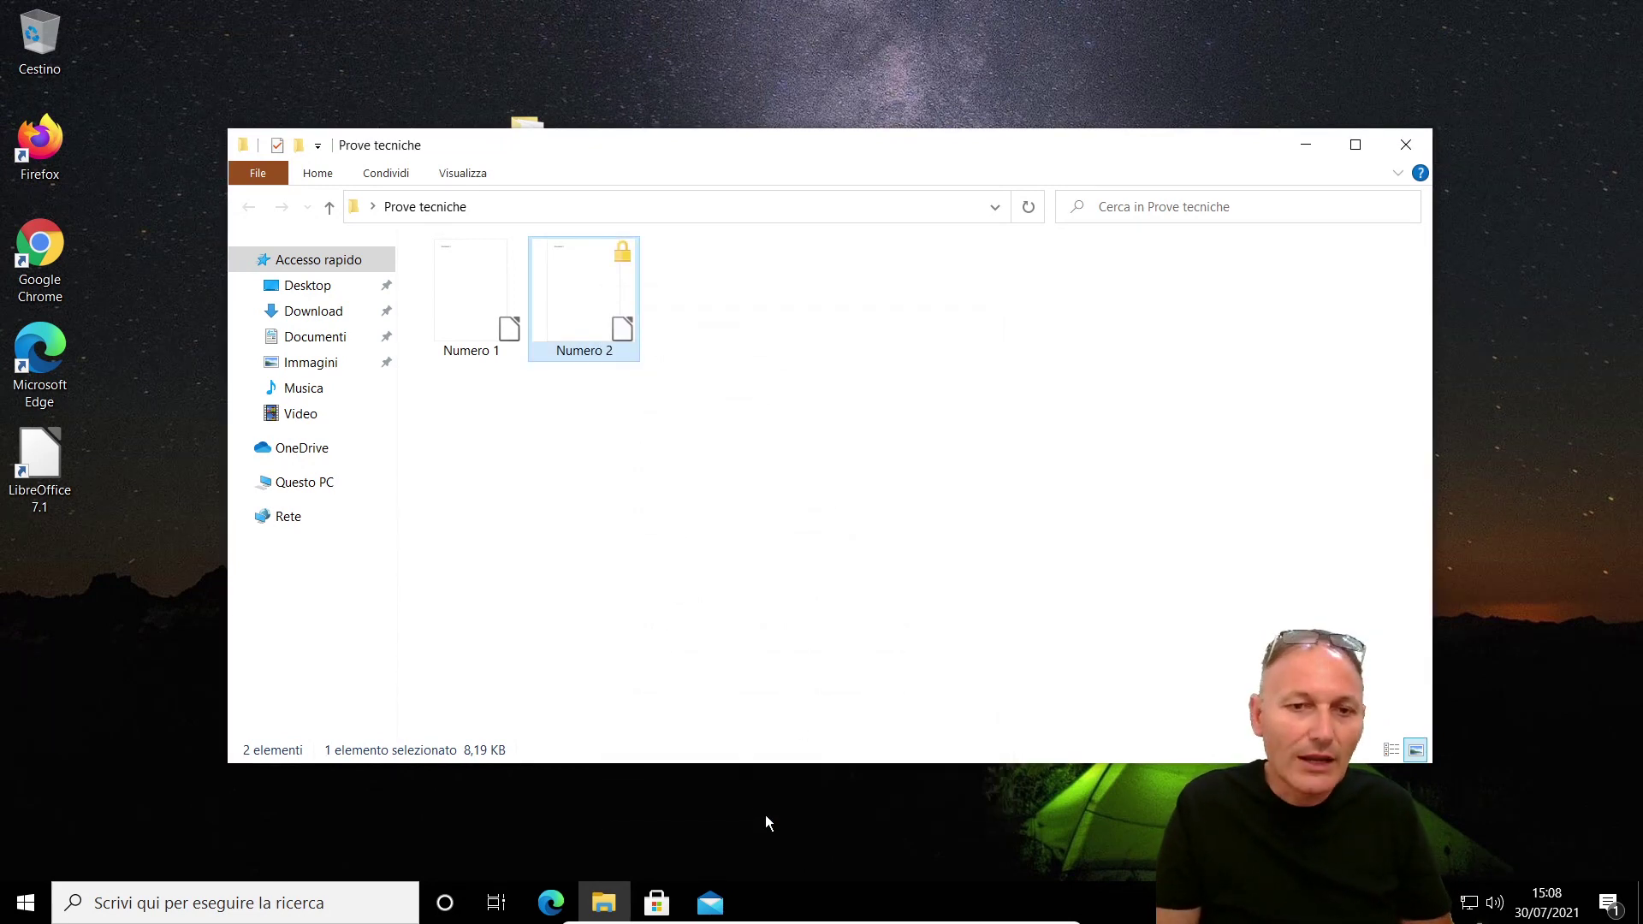
pyautogui.click(684, 629)
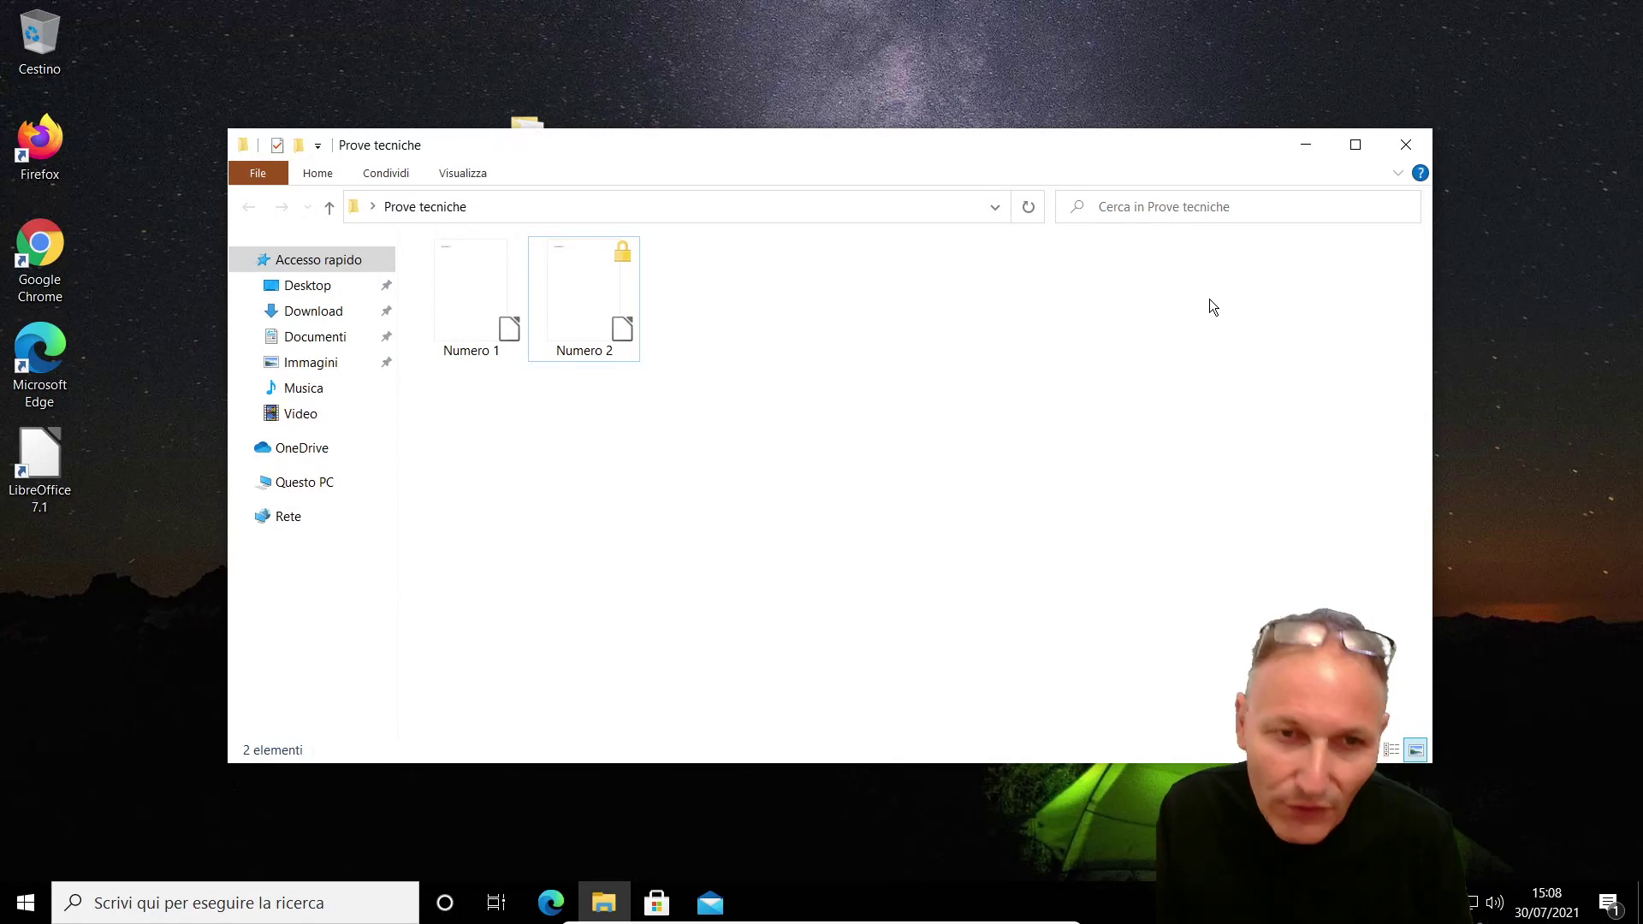
# Close the folder window and view the encryption option in the advanced attributes of the "Prove tecniche" folder without changing it.
pyautogui.click(1403, 145)
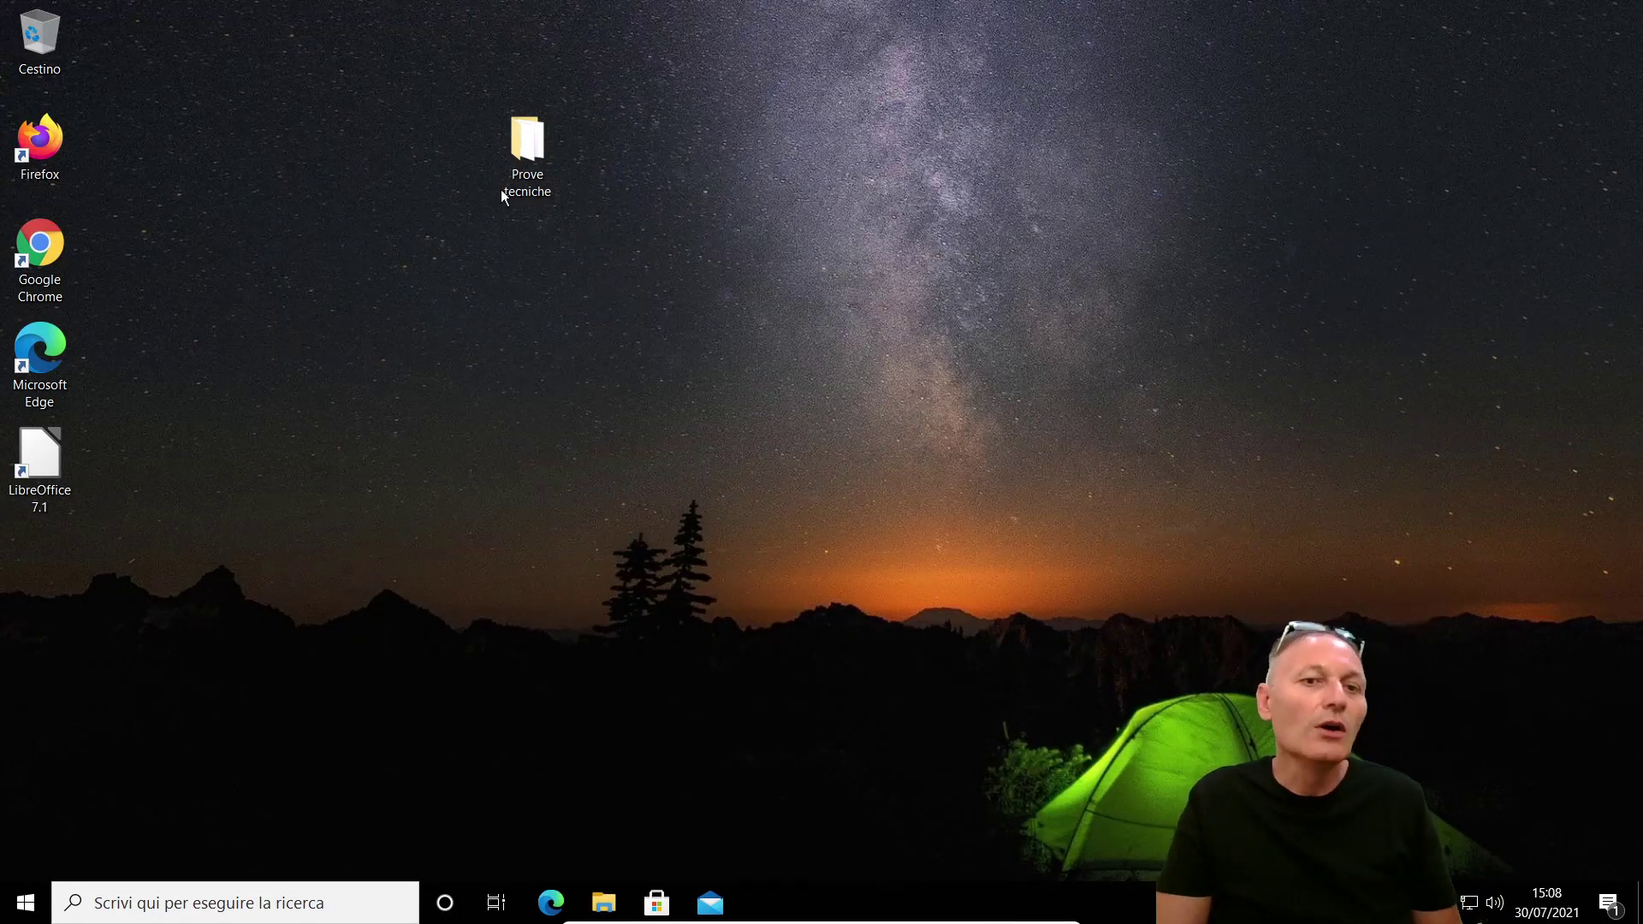
pyautogui.rightClick(524, 150)
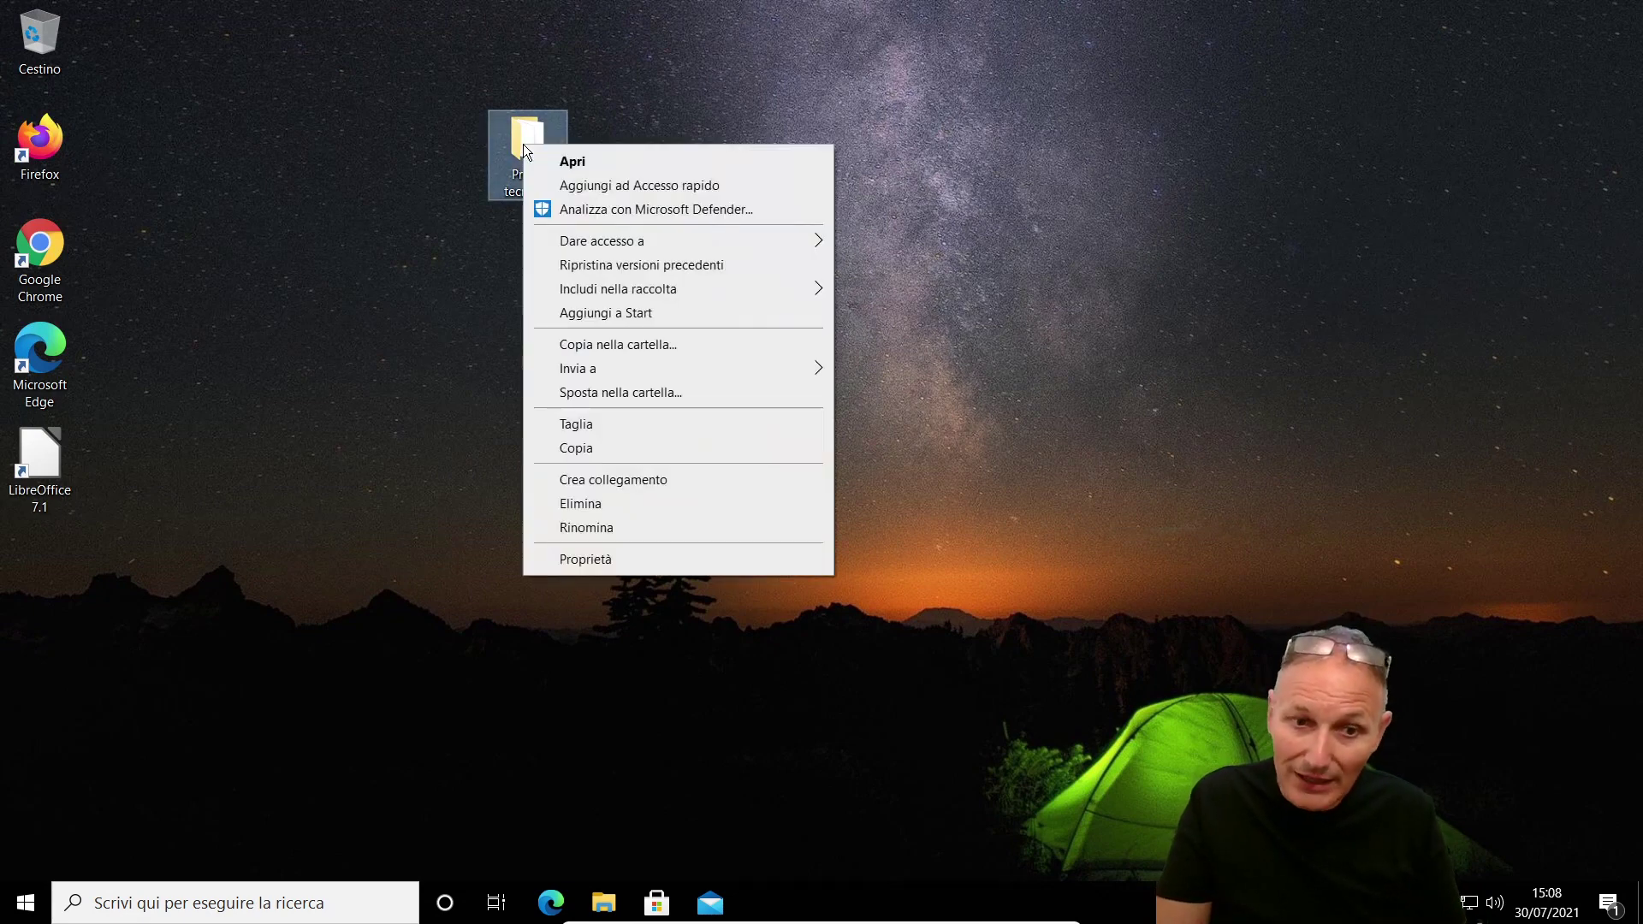
pyautogui.click(611, 557)
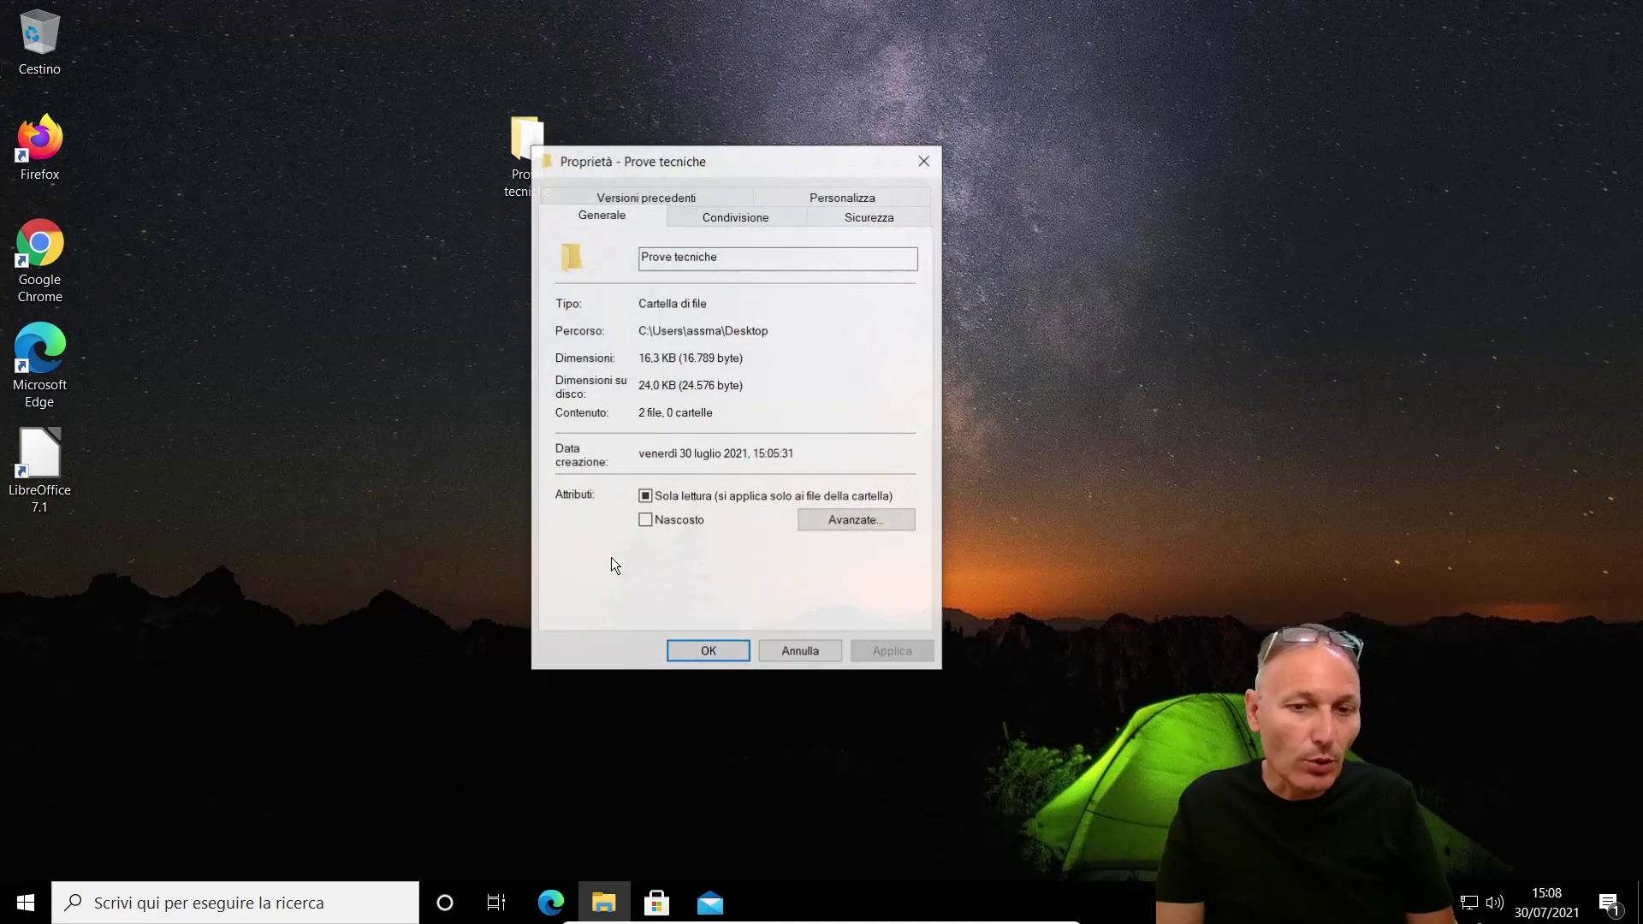
pyautogui.click(822, 521)
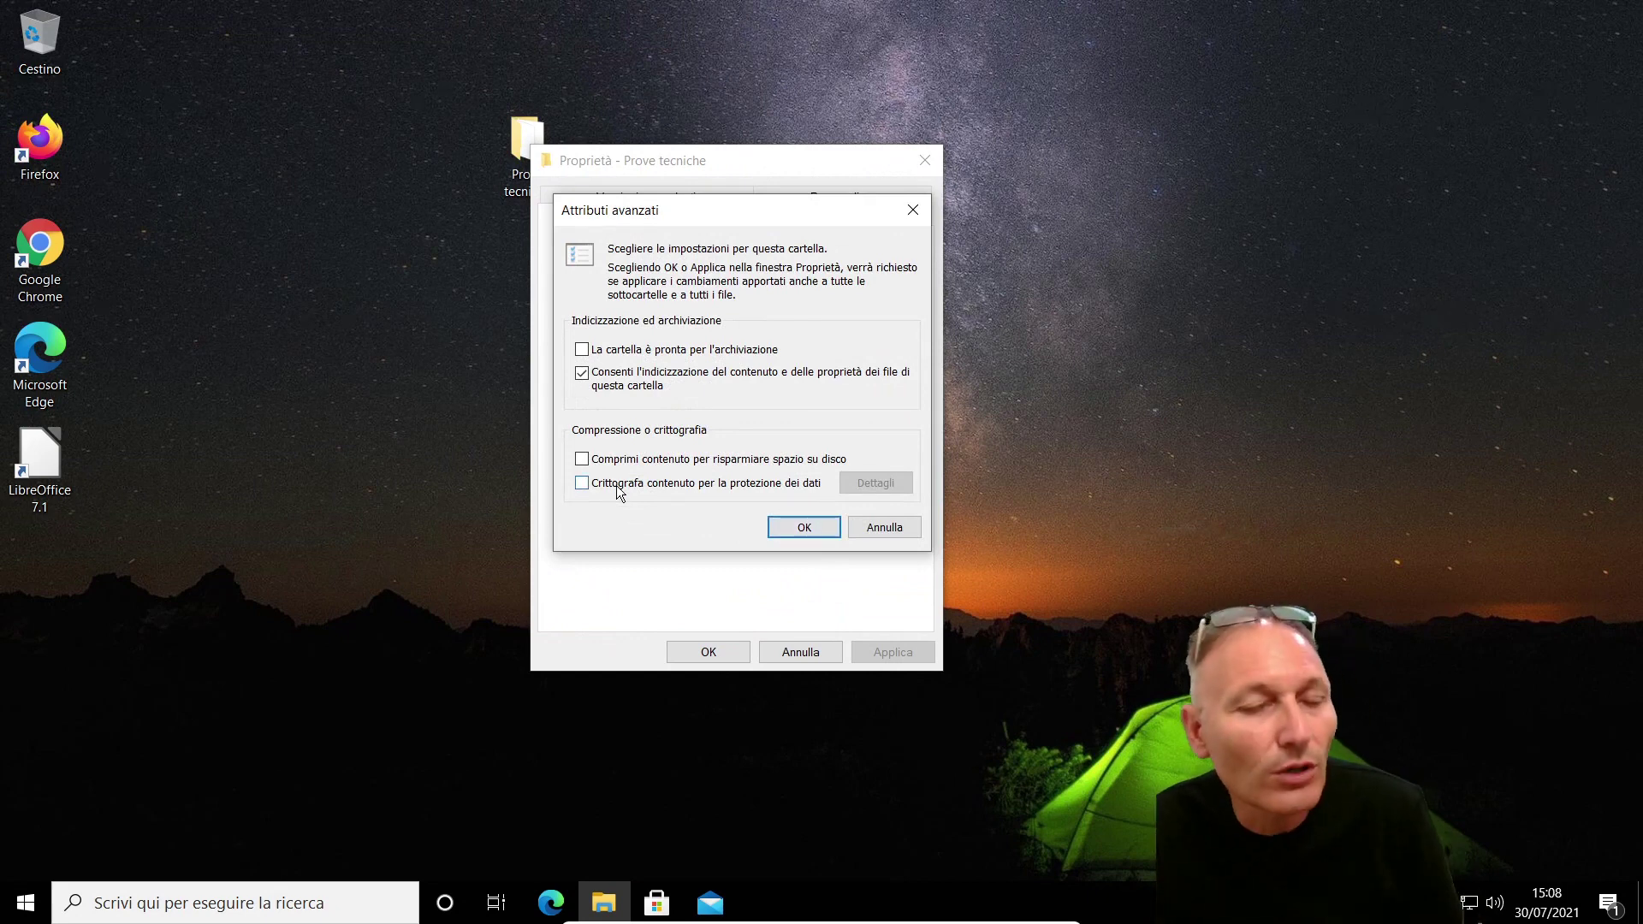
pyautogui.click(902, 527)
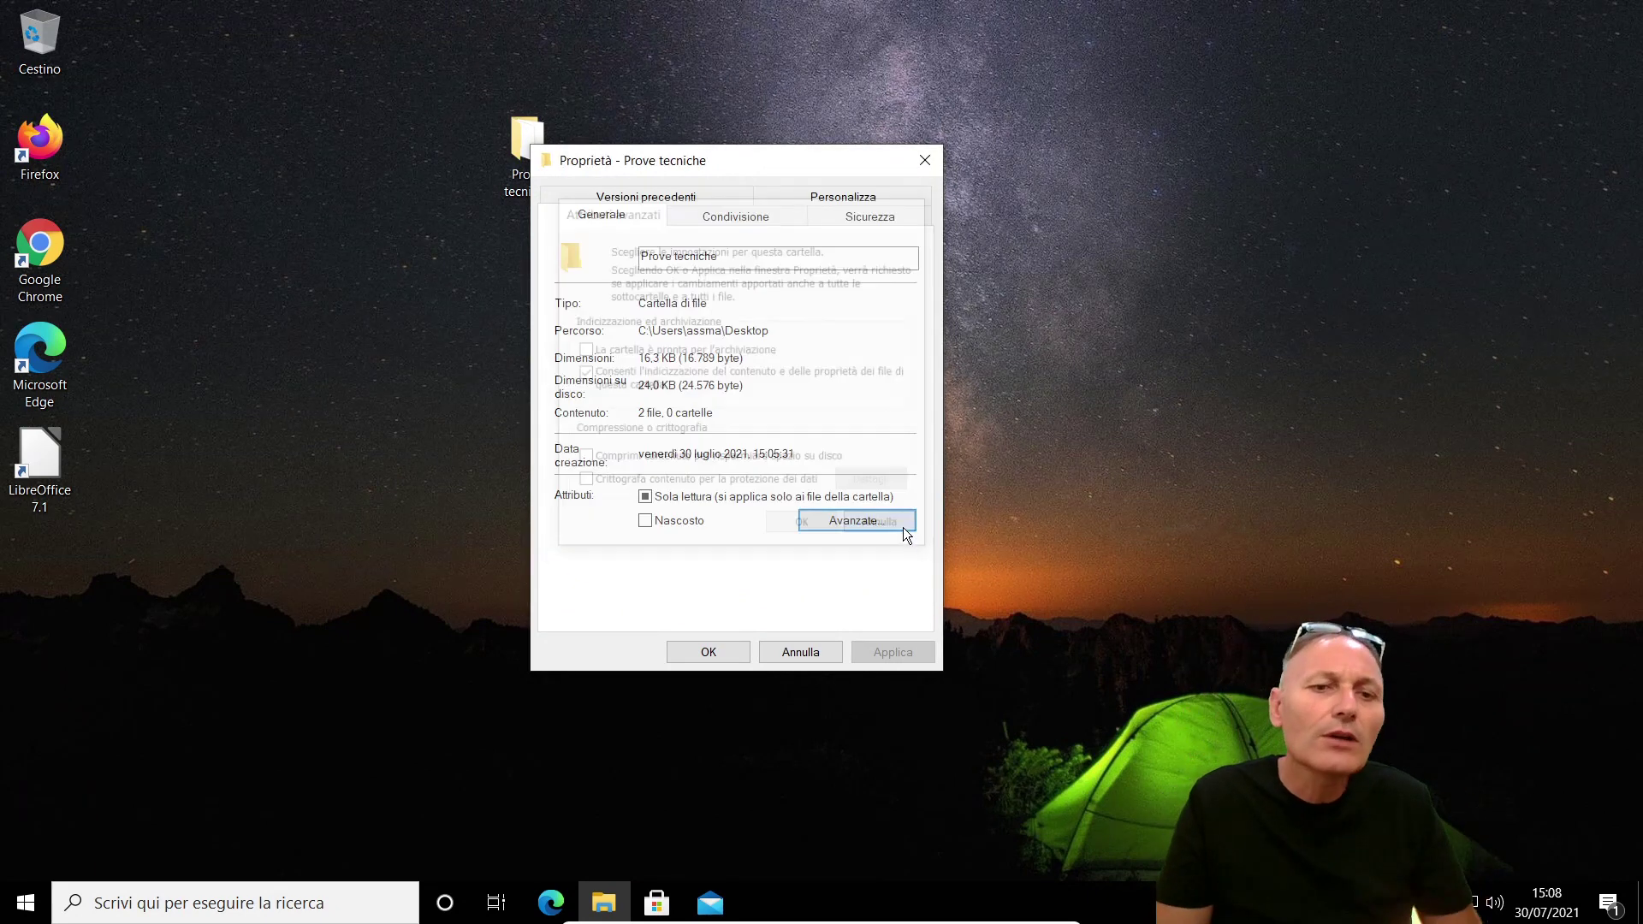
pyautogui.click(804, 657)
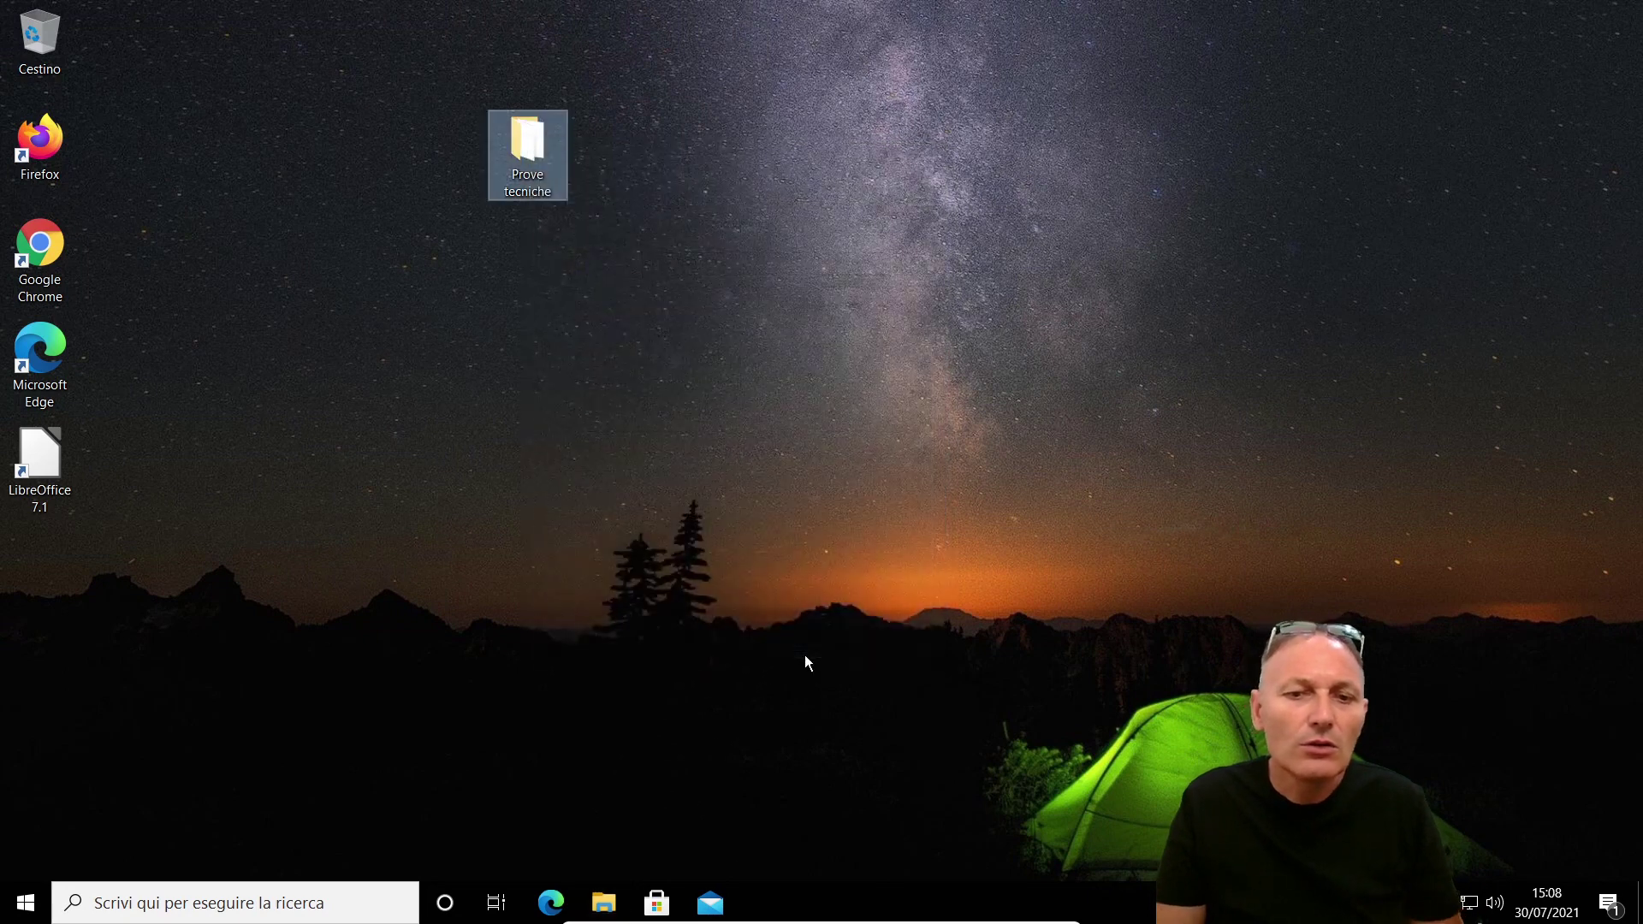
pyautogui.click(591, 598)
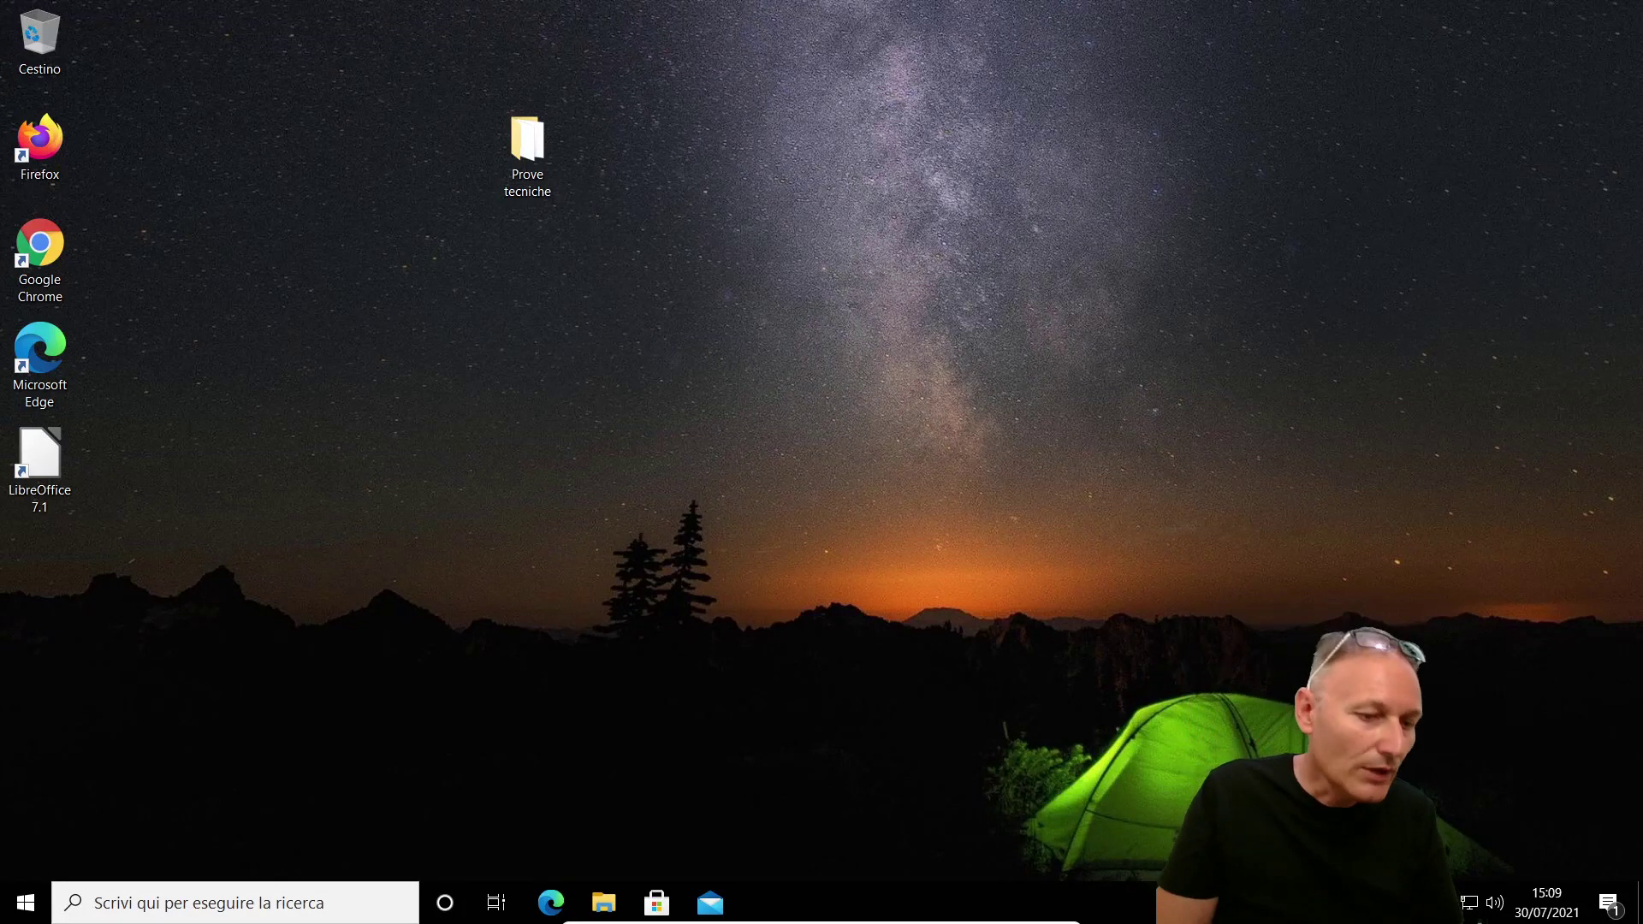
# Start Paint and draw a green five-point star about 528 × 430 pixels on the blank canvas.
pyautogui.click(148, 900)
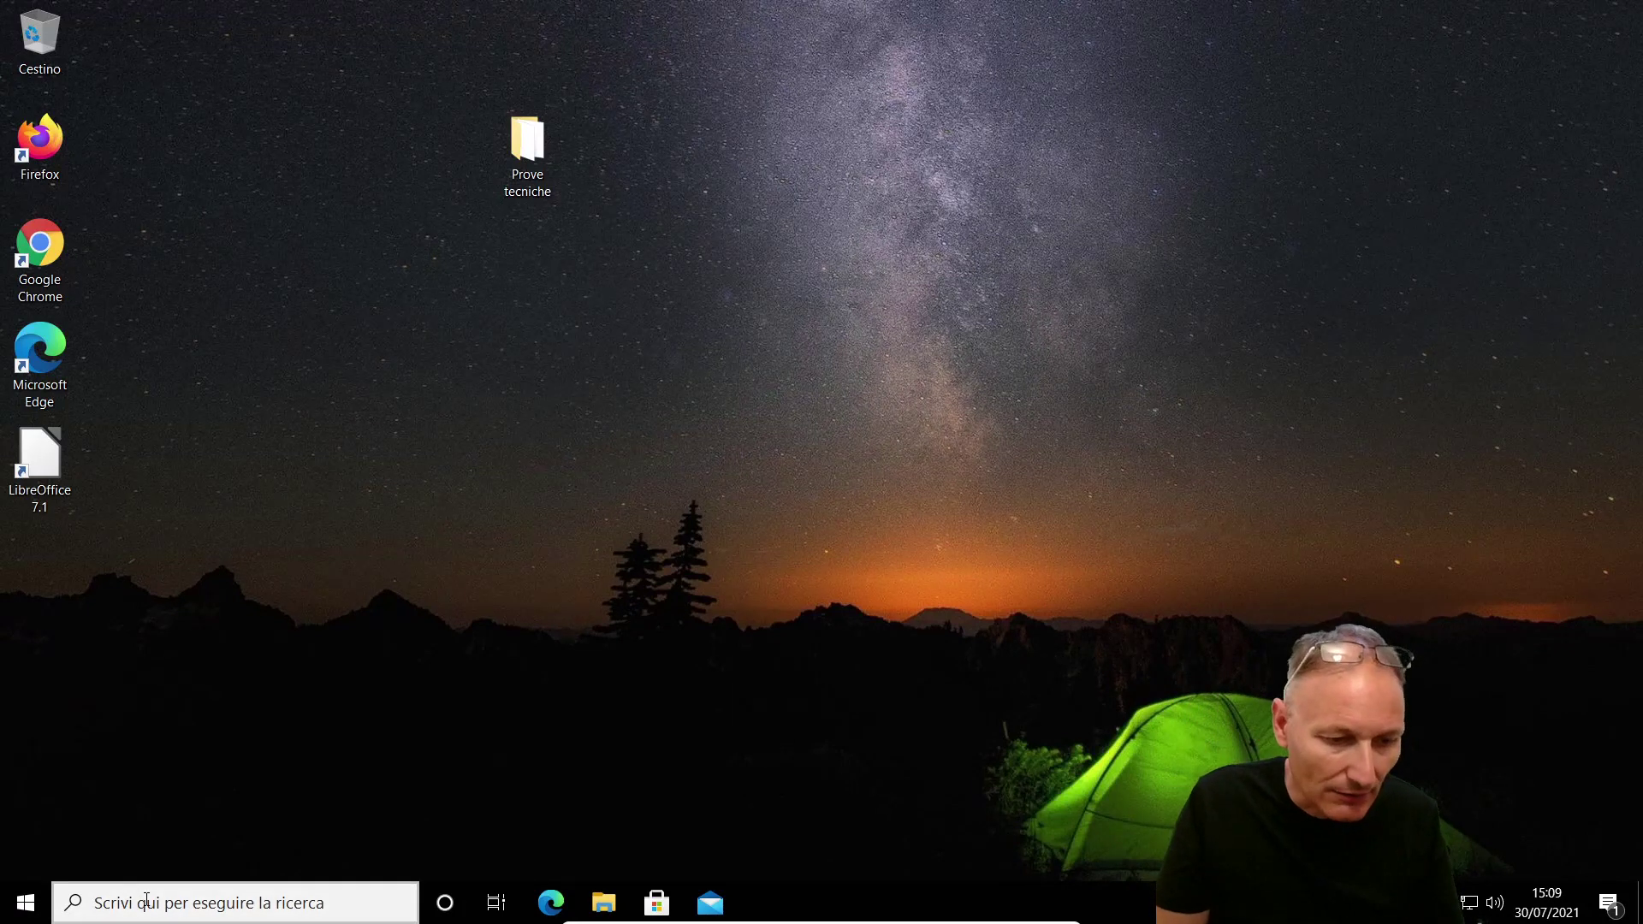
pyautogui.write('paint')
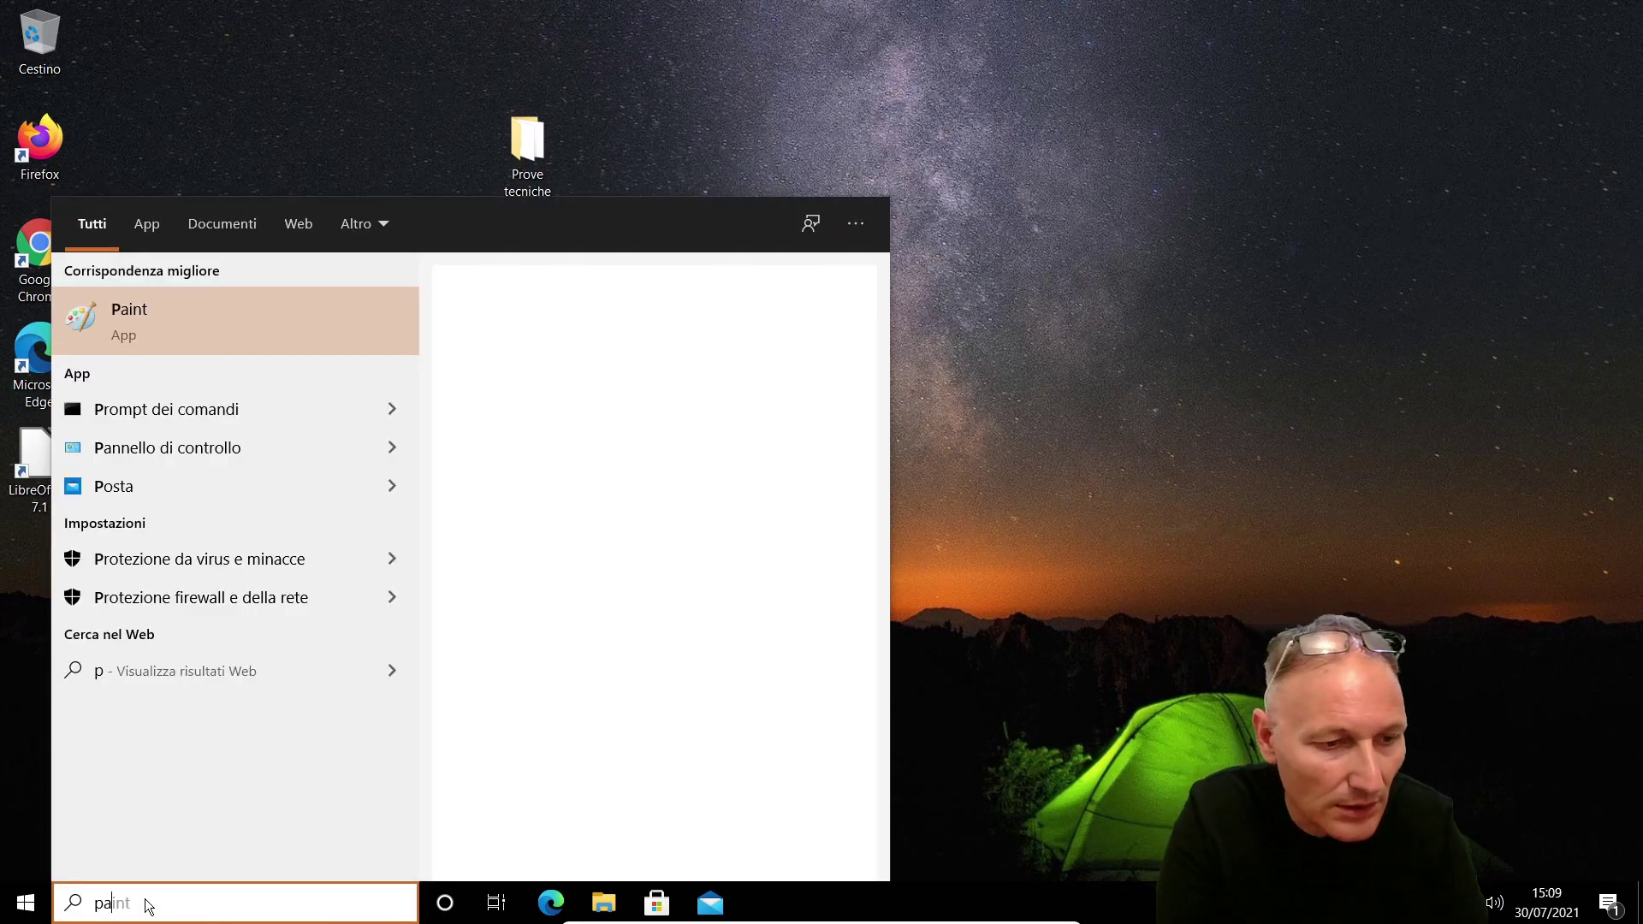
pyautogui.click(166, 330)
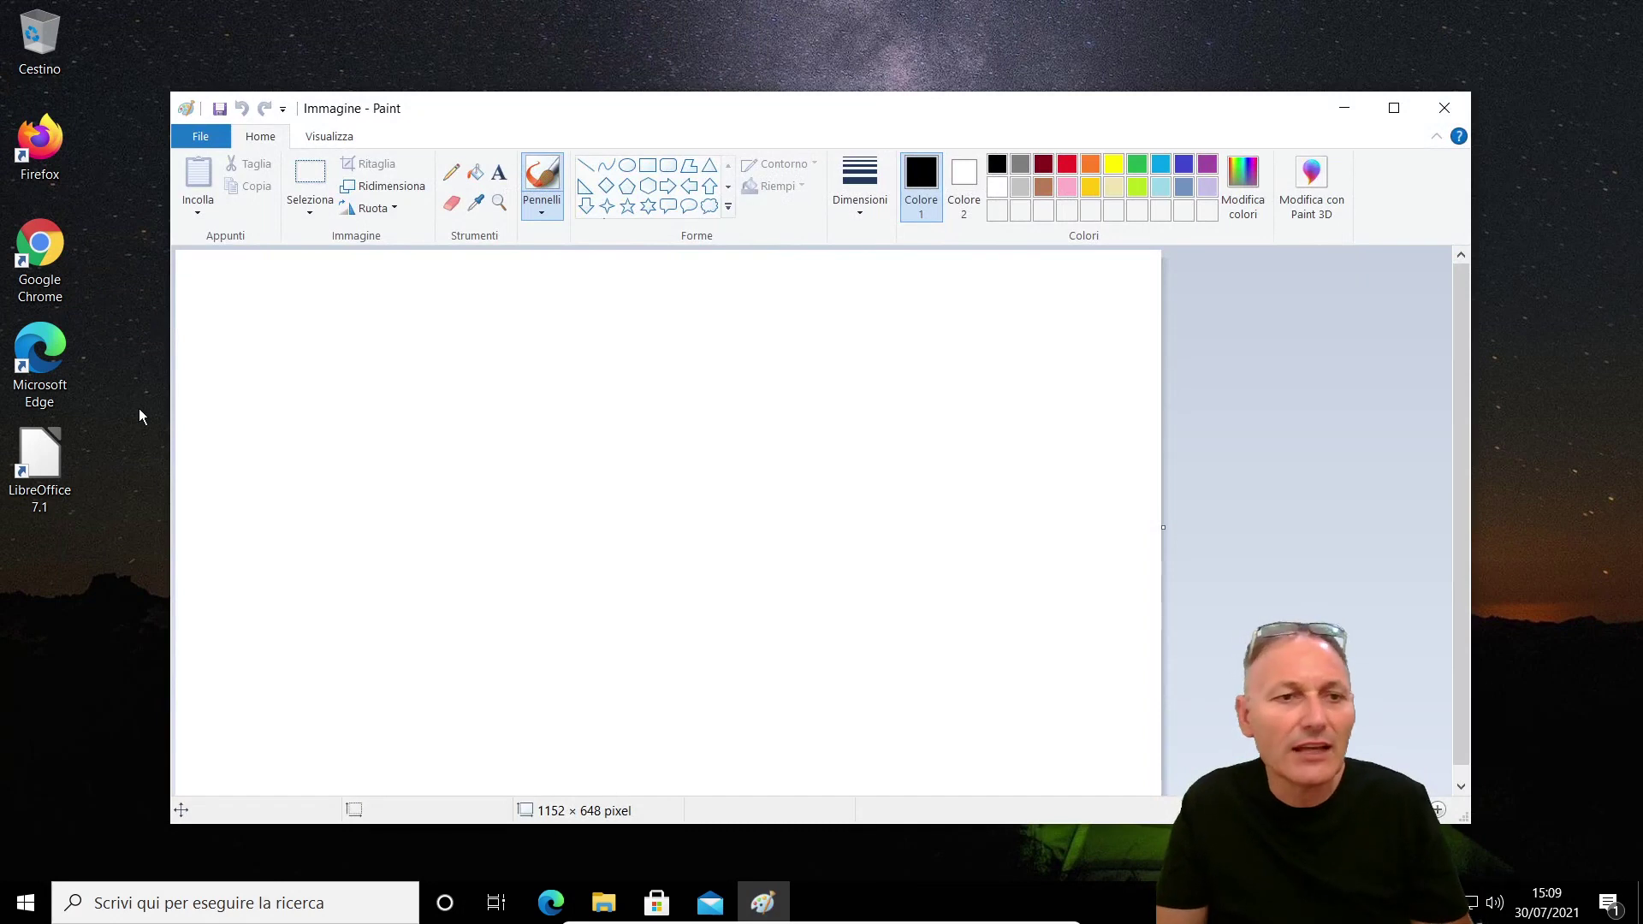
pyautogui.click(627, 207)
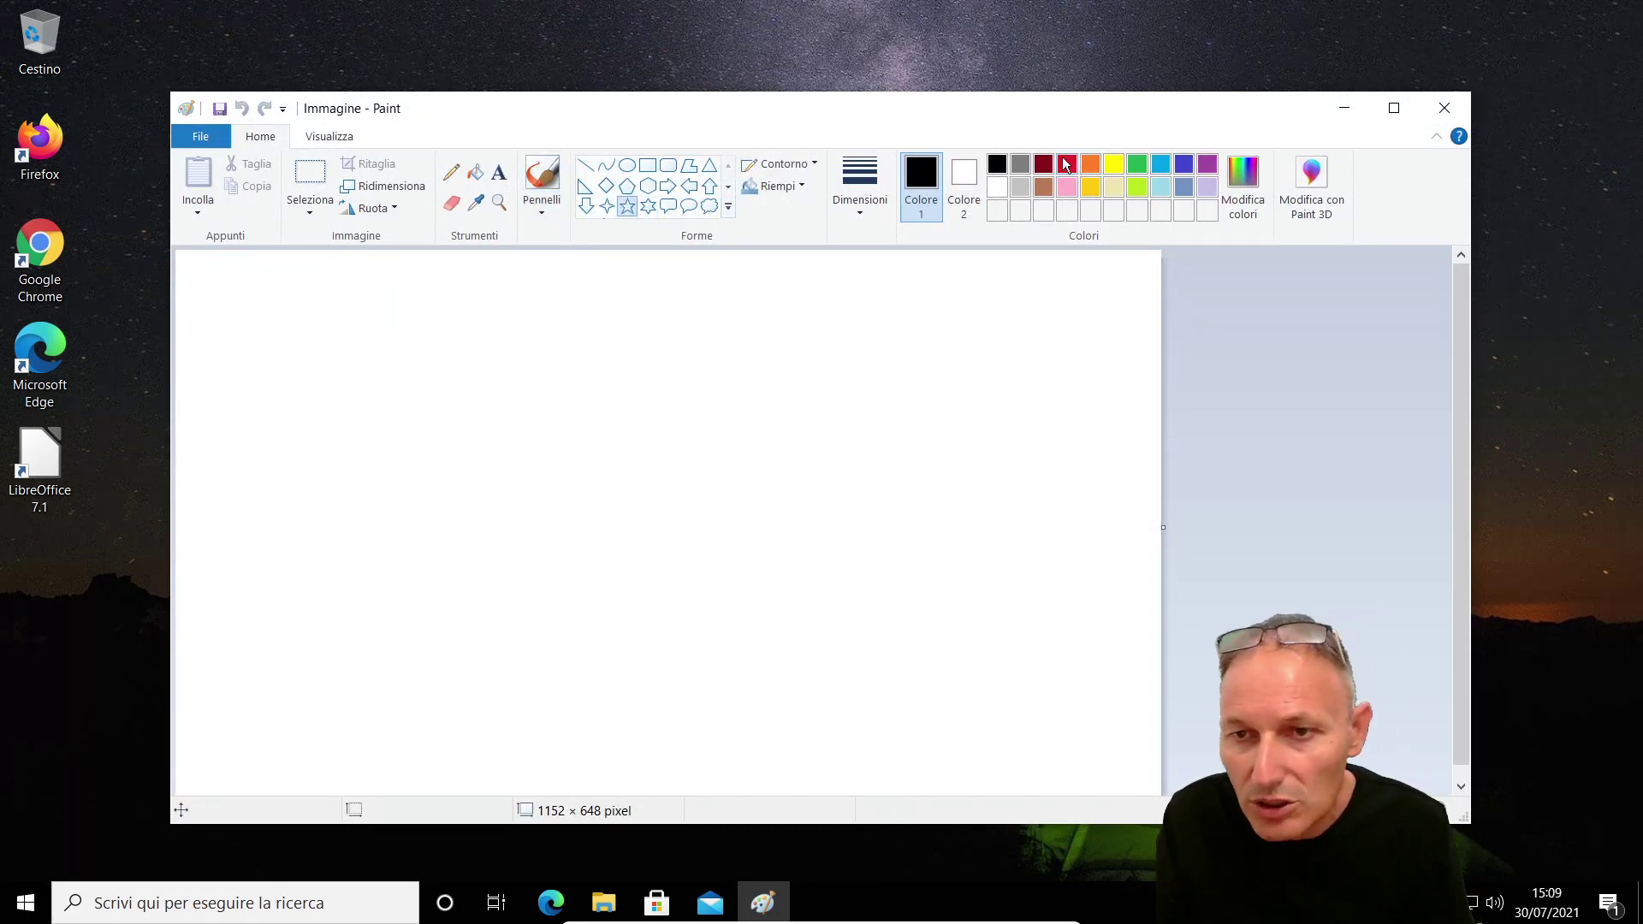
pyautogui.click(1142, 167)
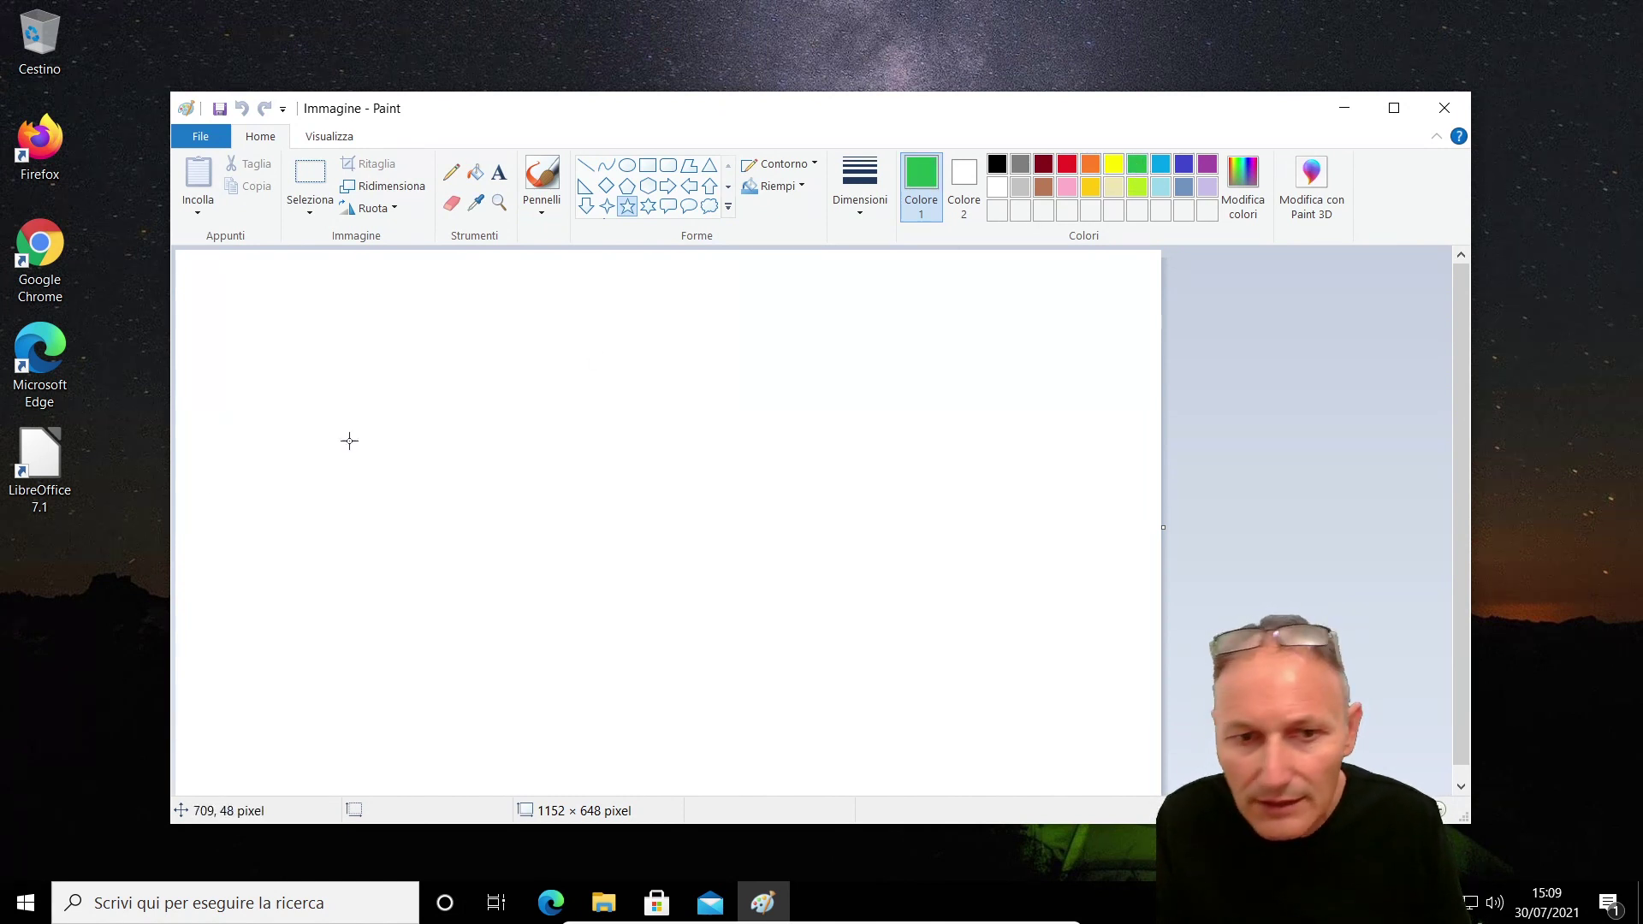
pyautogui.moveTo(346, 374); pyautogui.dragTo(799, 742)
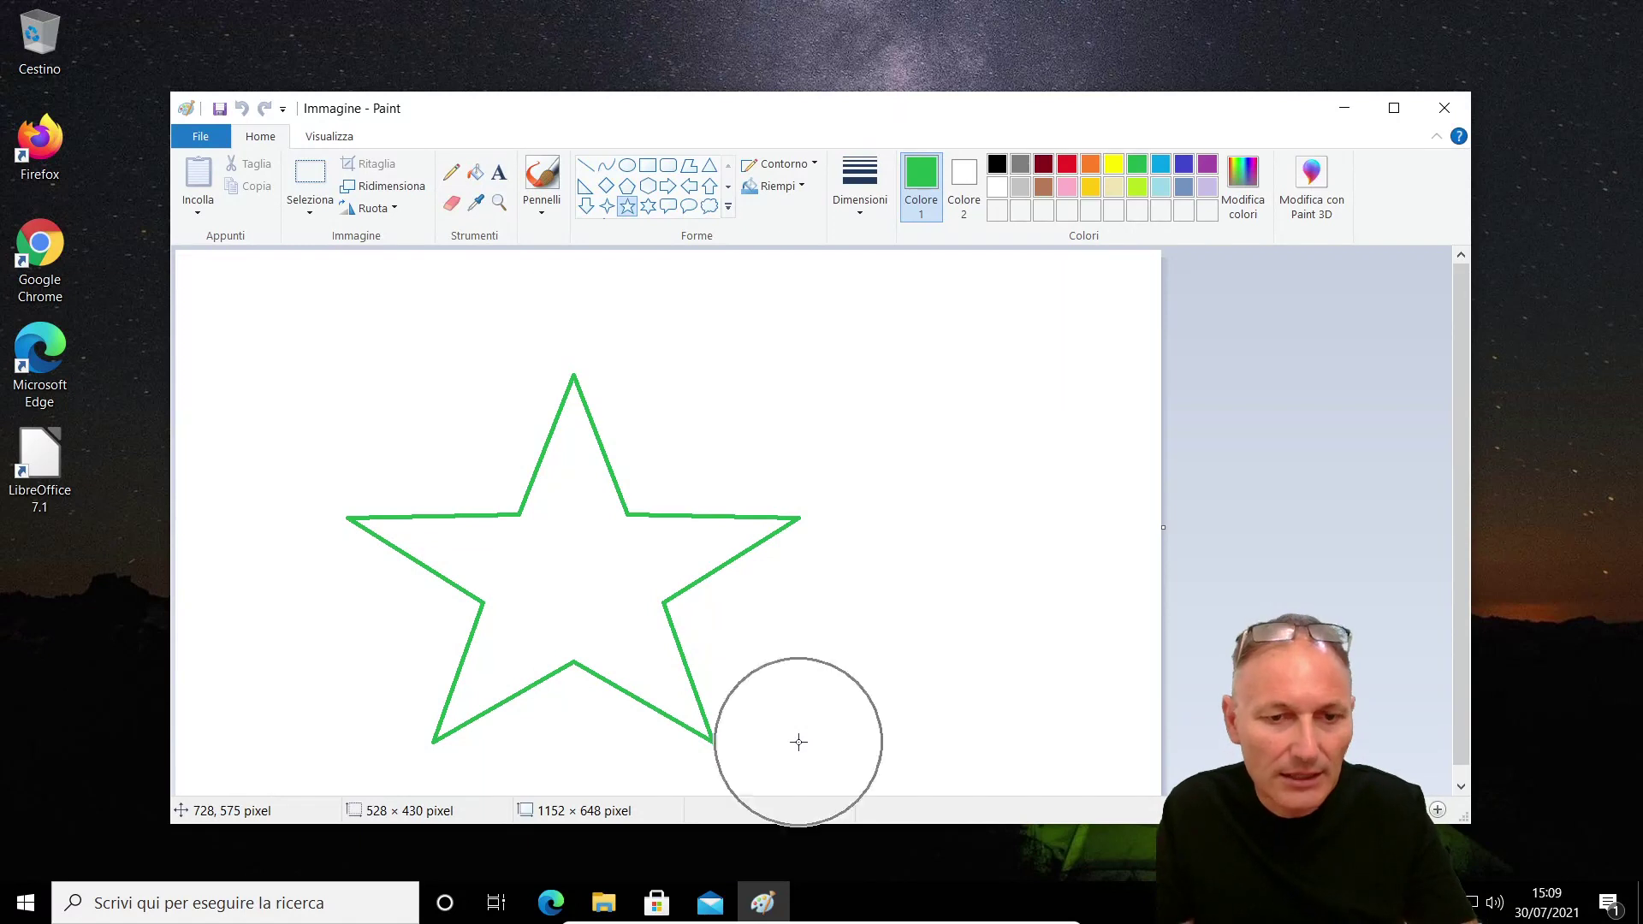
# Save the star drawing as a PNG named "Stella" in the Documenti folder and close Paint.
pyautogui.click(219, 110)
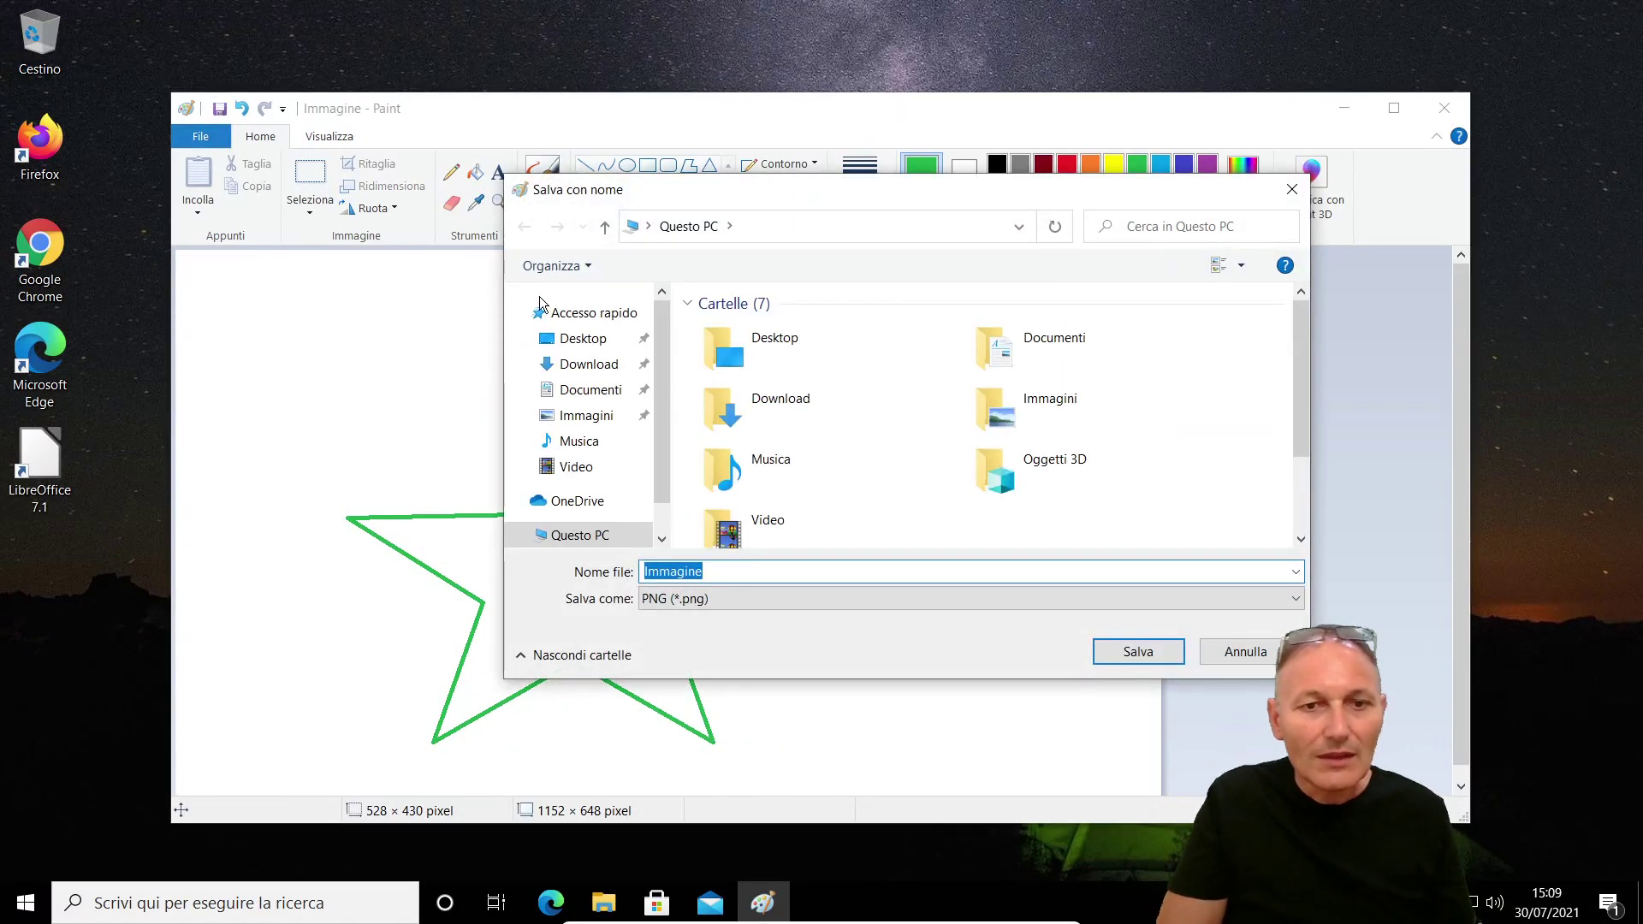
pyautogui.doubleClick(991, 344)
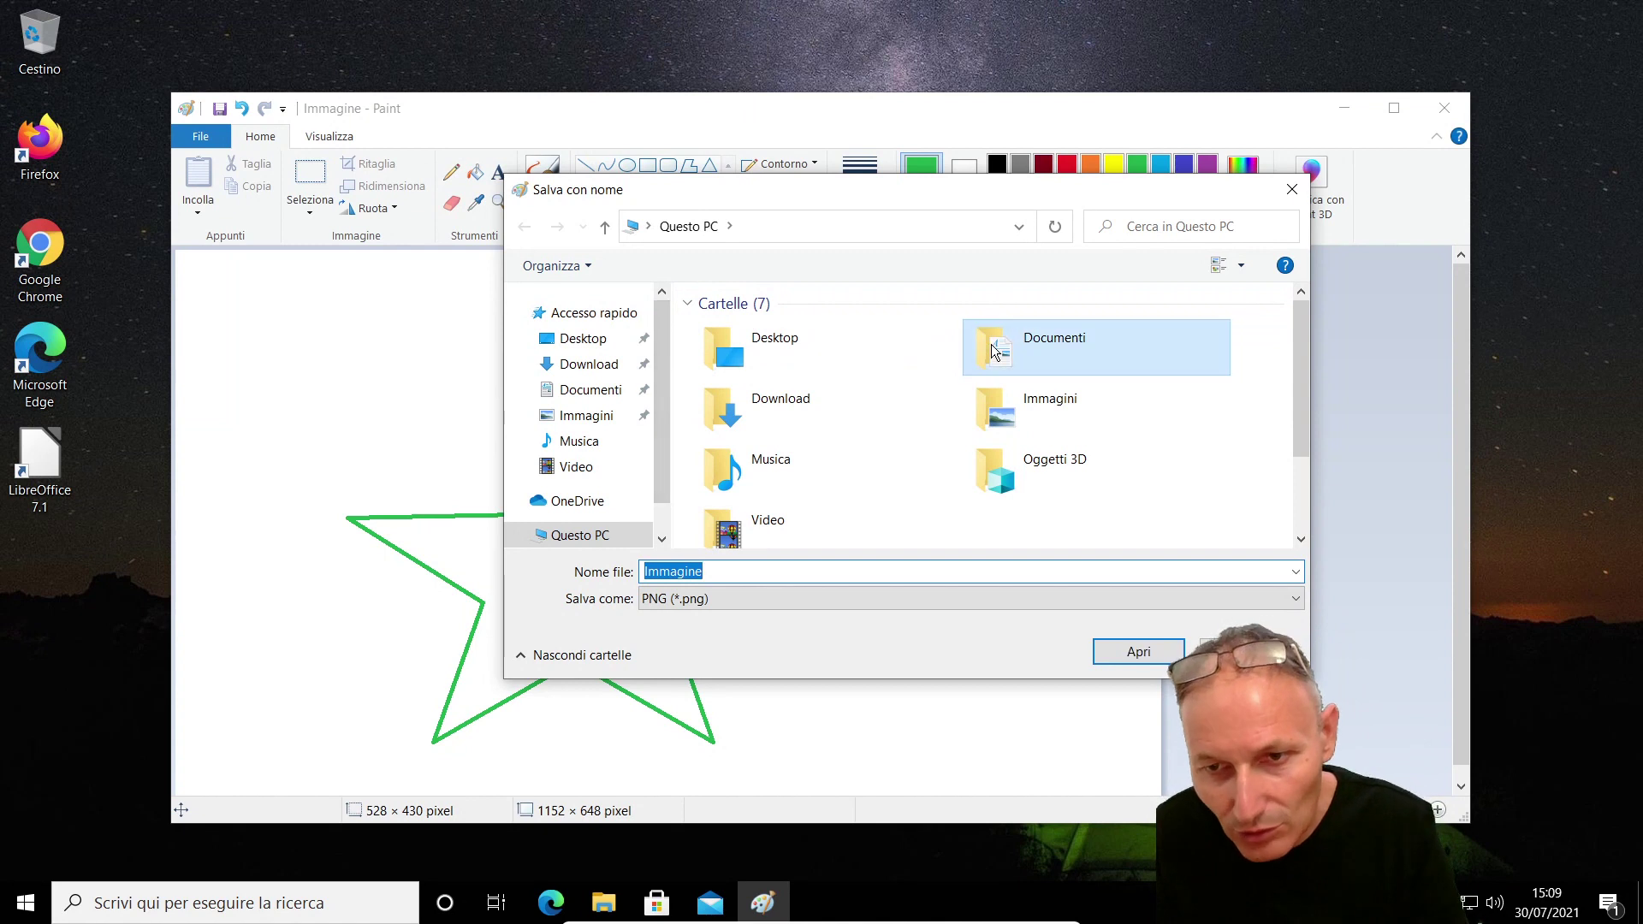
pyautogui.doubleClick(723, 571)
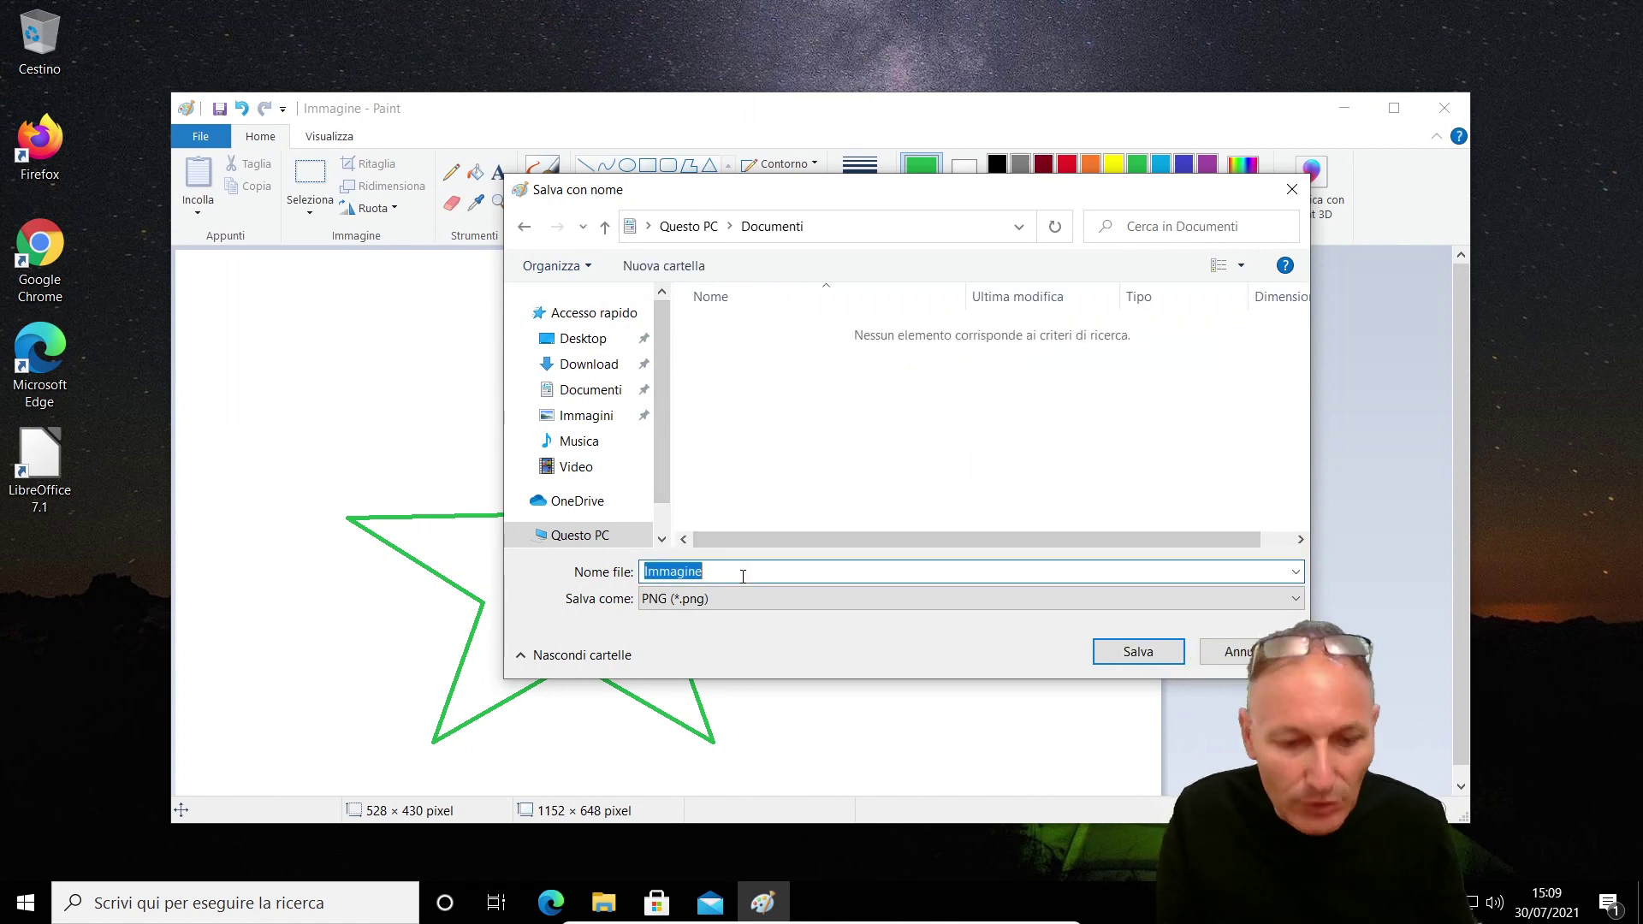
pyautogui.write('Stella')
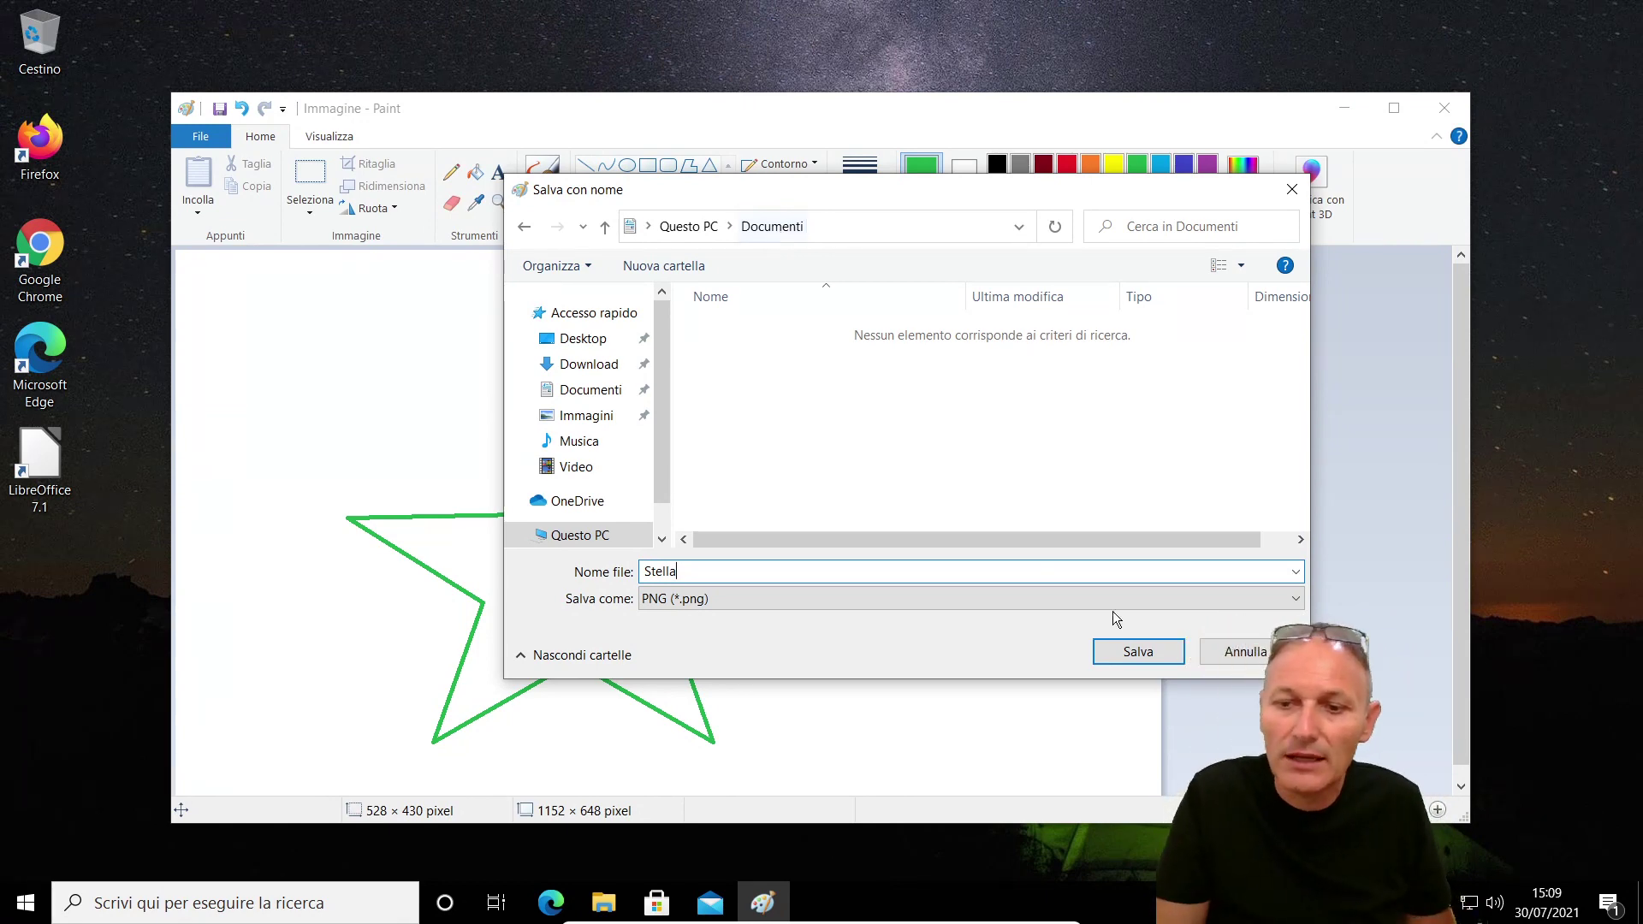
pyautogui.click(1141, 653)
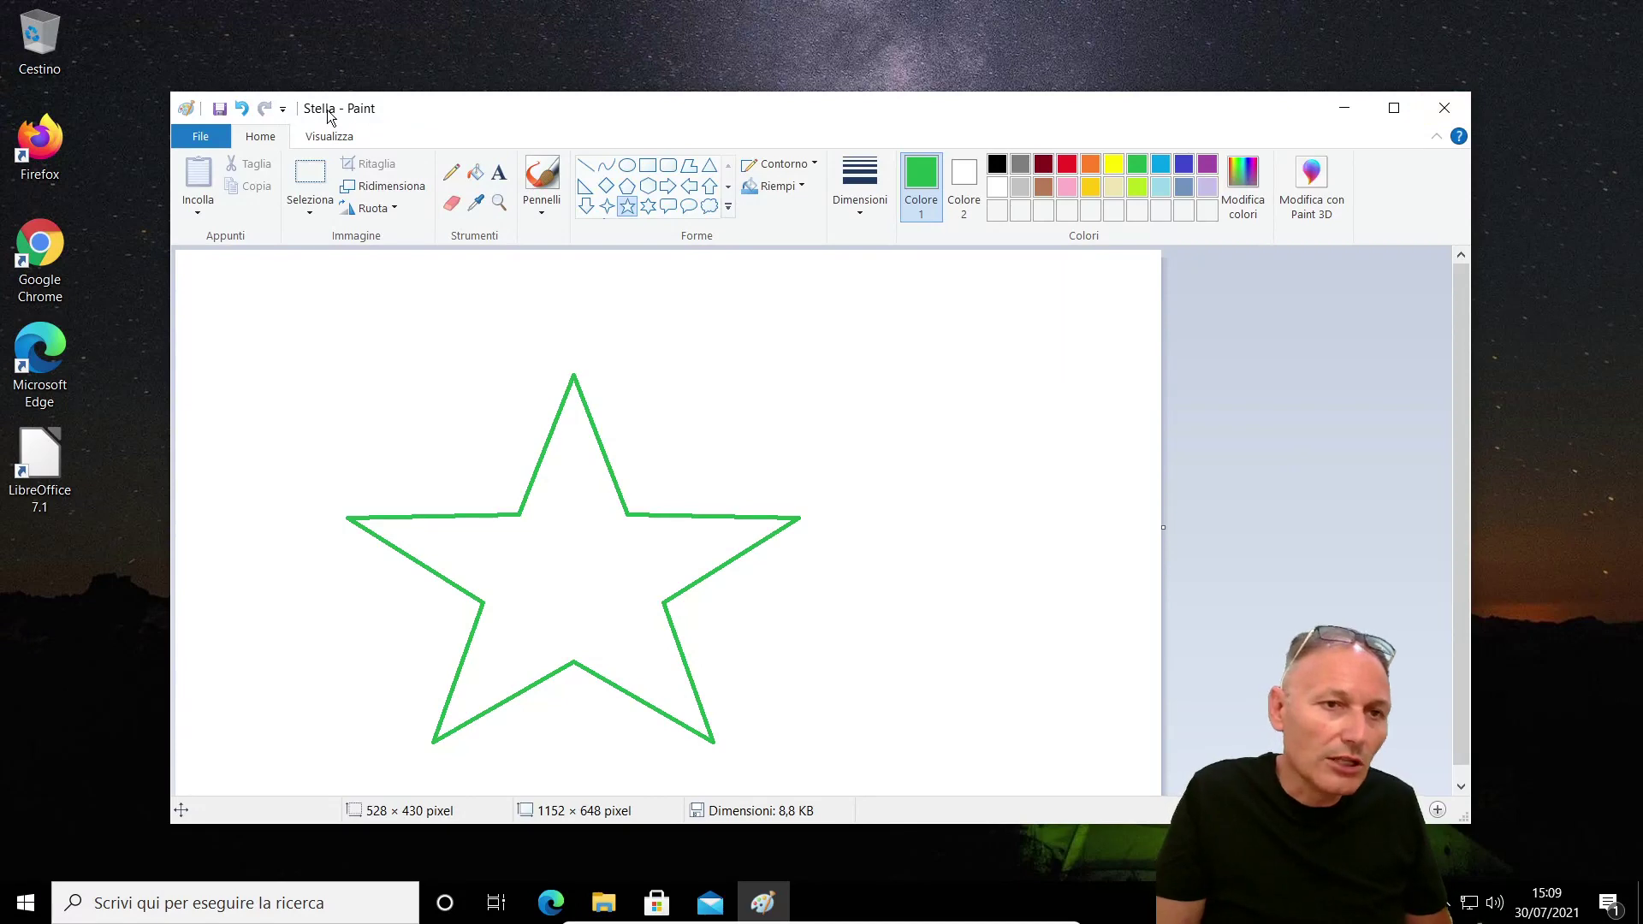
pyautogui.click(1438, 110)
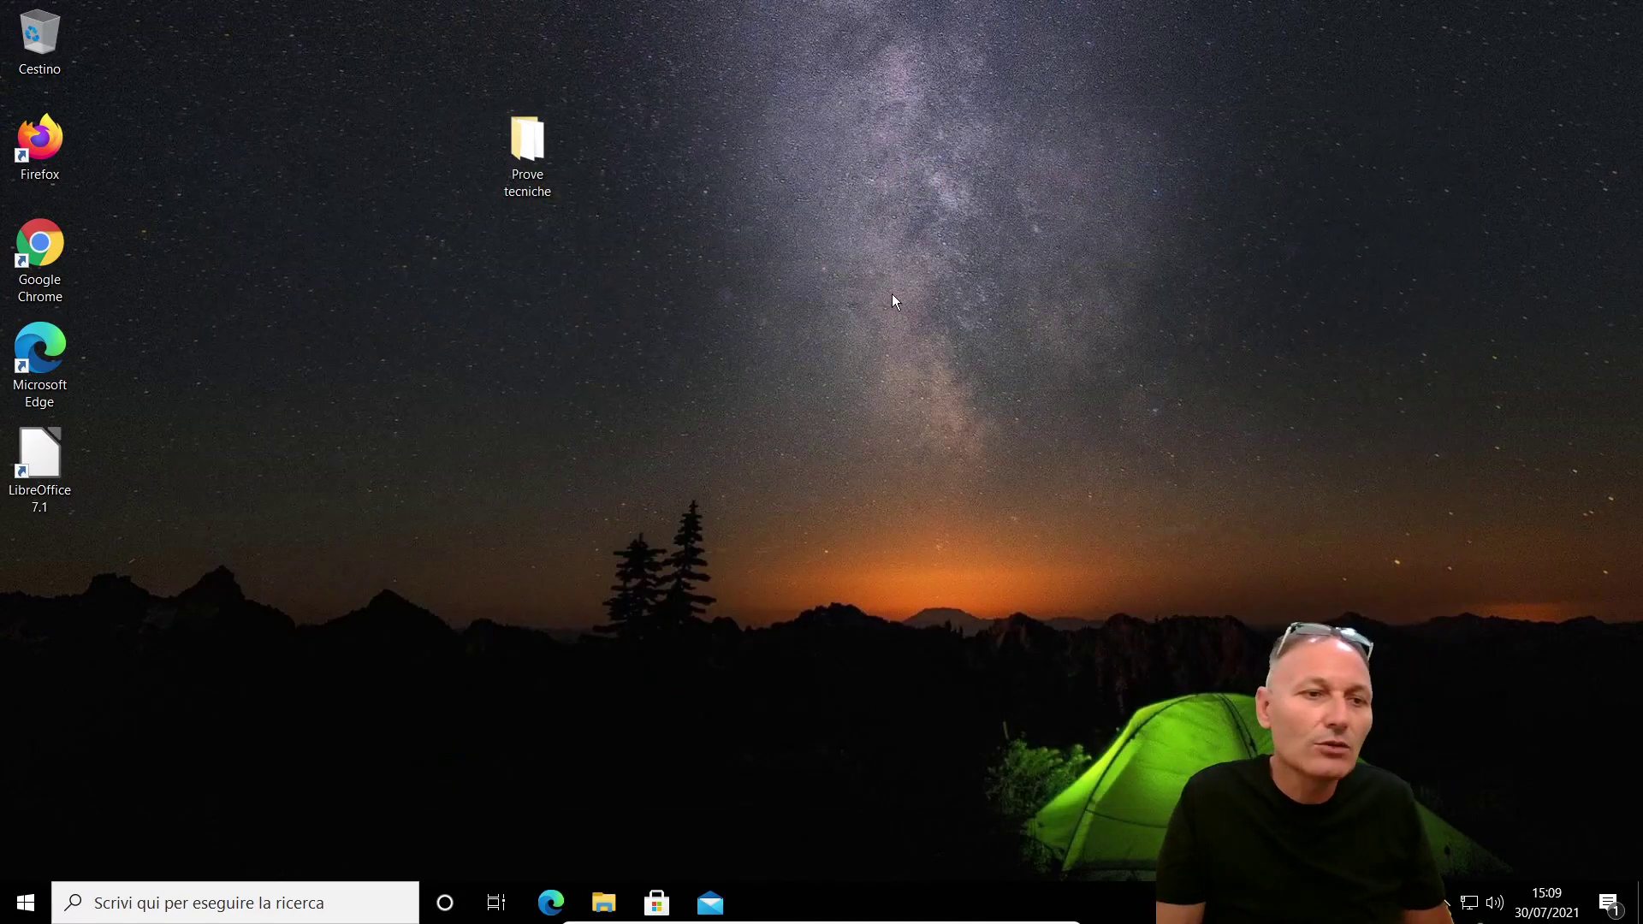
# Open the Documenti folder in File Explorer and check the saved "Stella" file for the encryption lock.
pyautogui.click(604, 904)
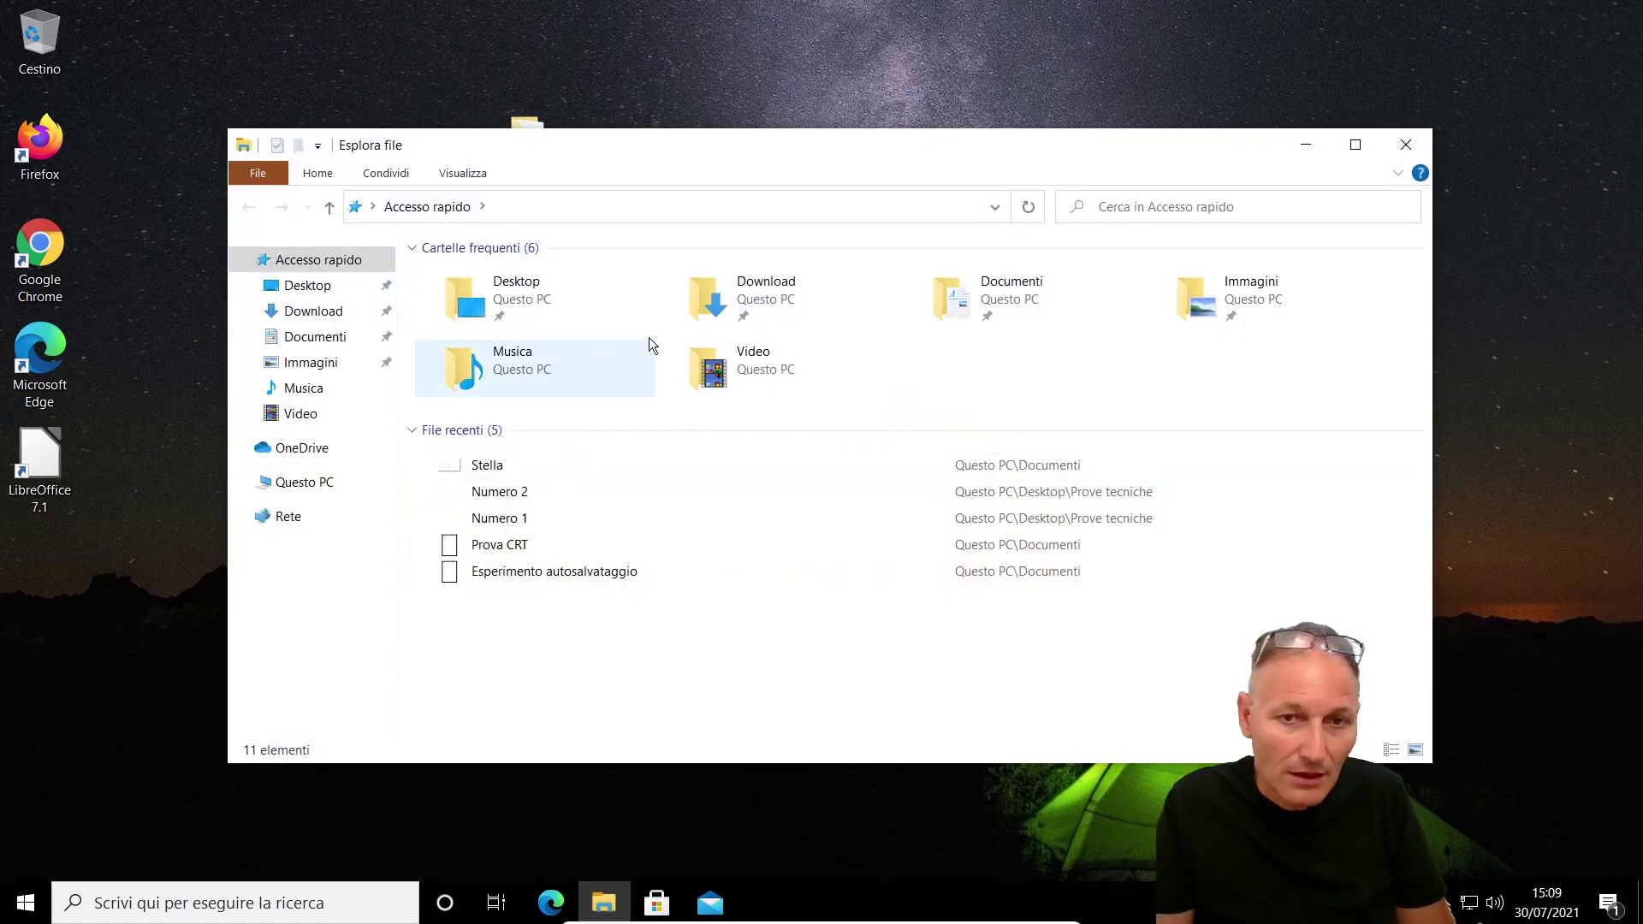
pyautogui.click(958, 307)
pyautogui.doubleClick(959, 308)
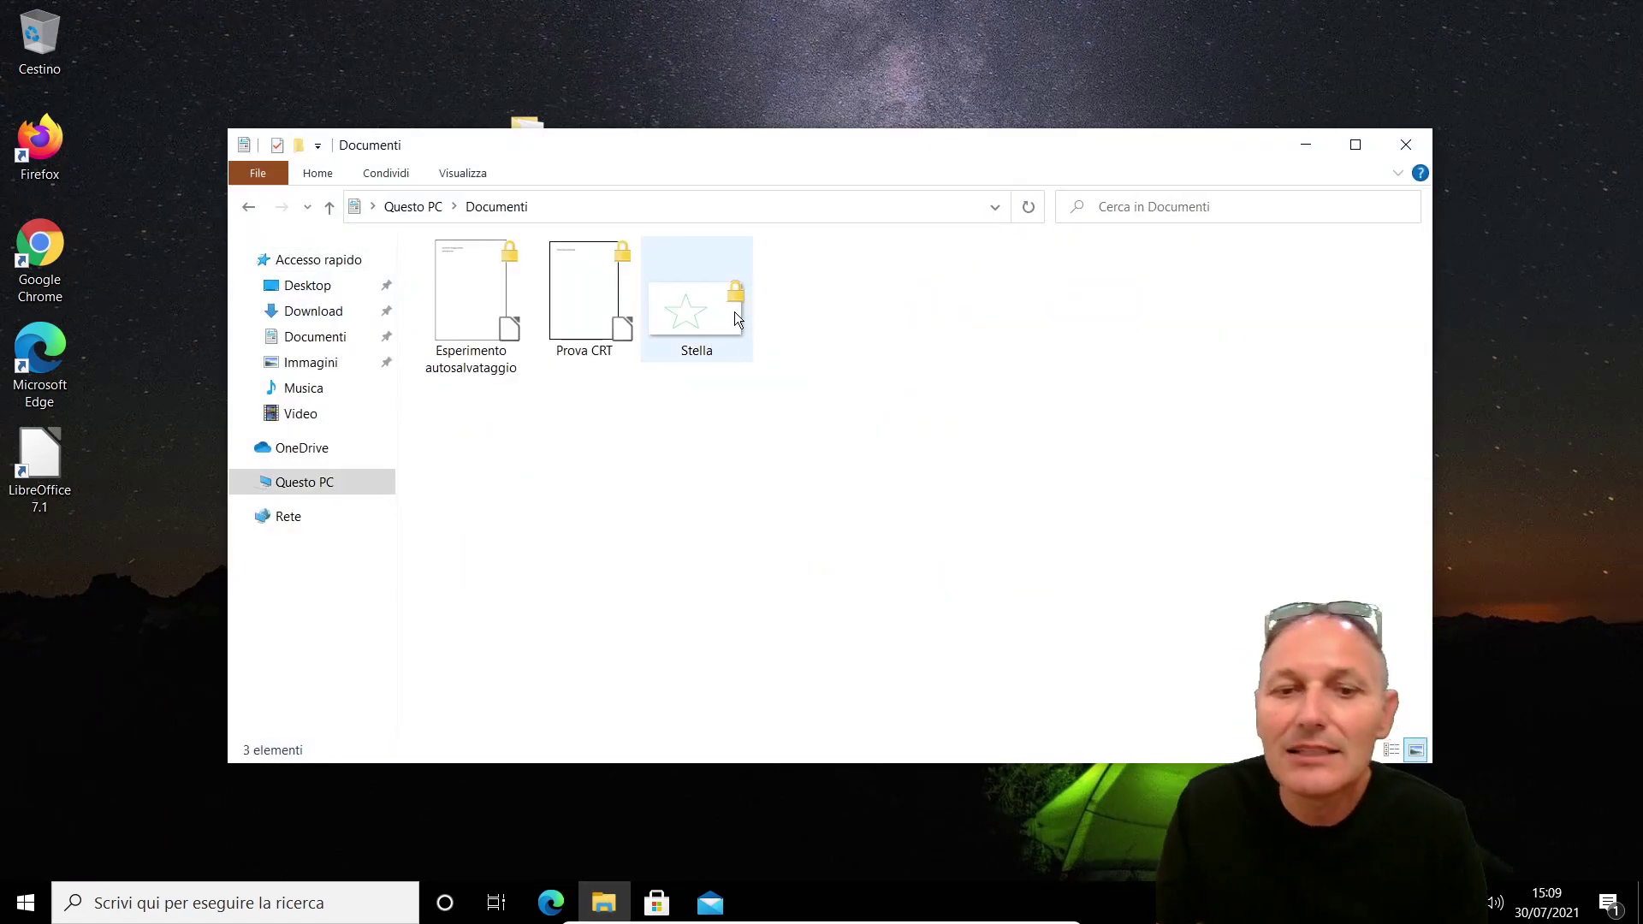
pyautogui.moveTo(736, 319)
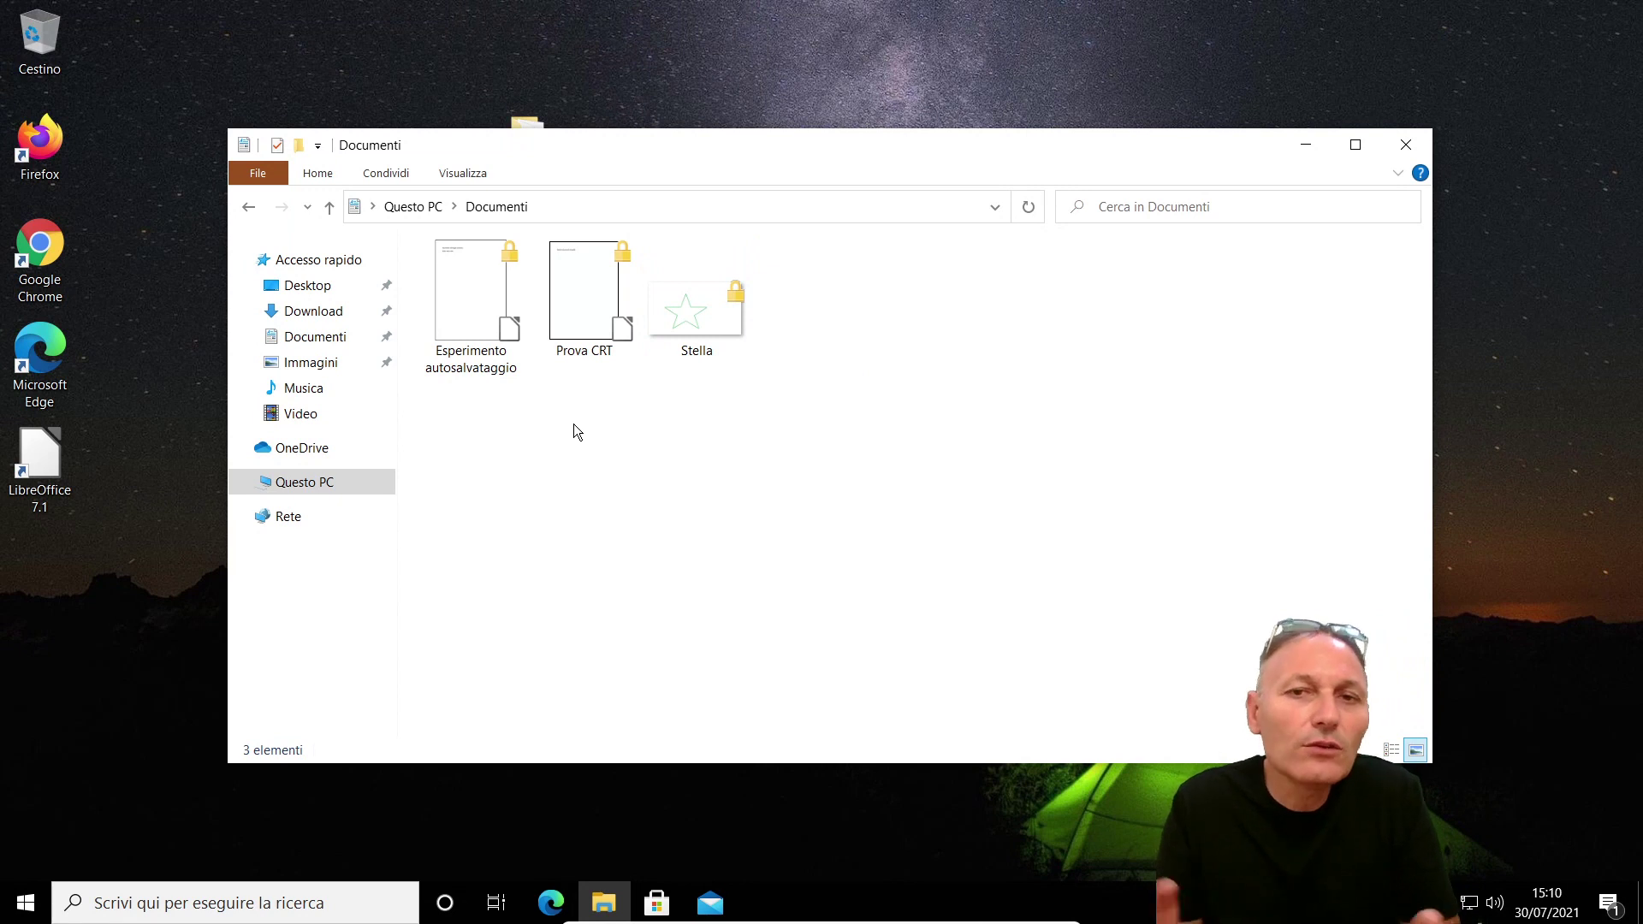
# Remove content encryption from the "Esperimento autosalvataggio" file through its advanced attributes and apply the change.
pyautogui.rightClick(476, 270)
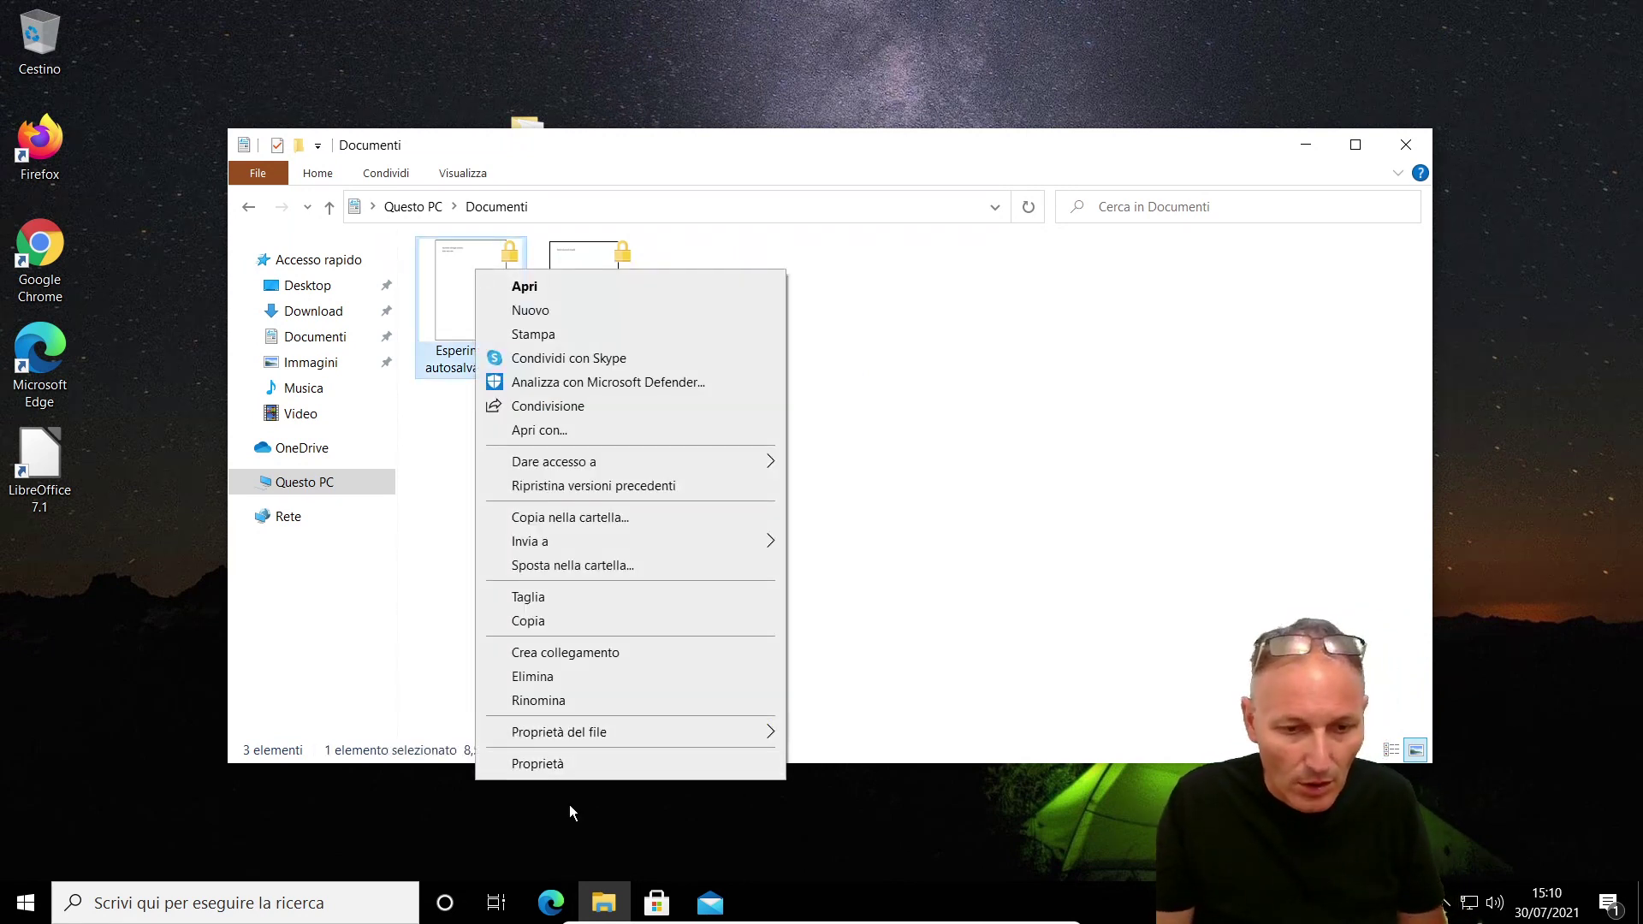
pyautogui.click(539, 764)
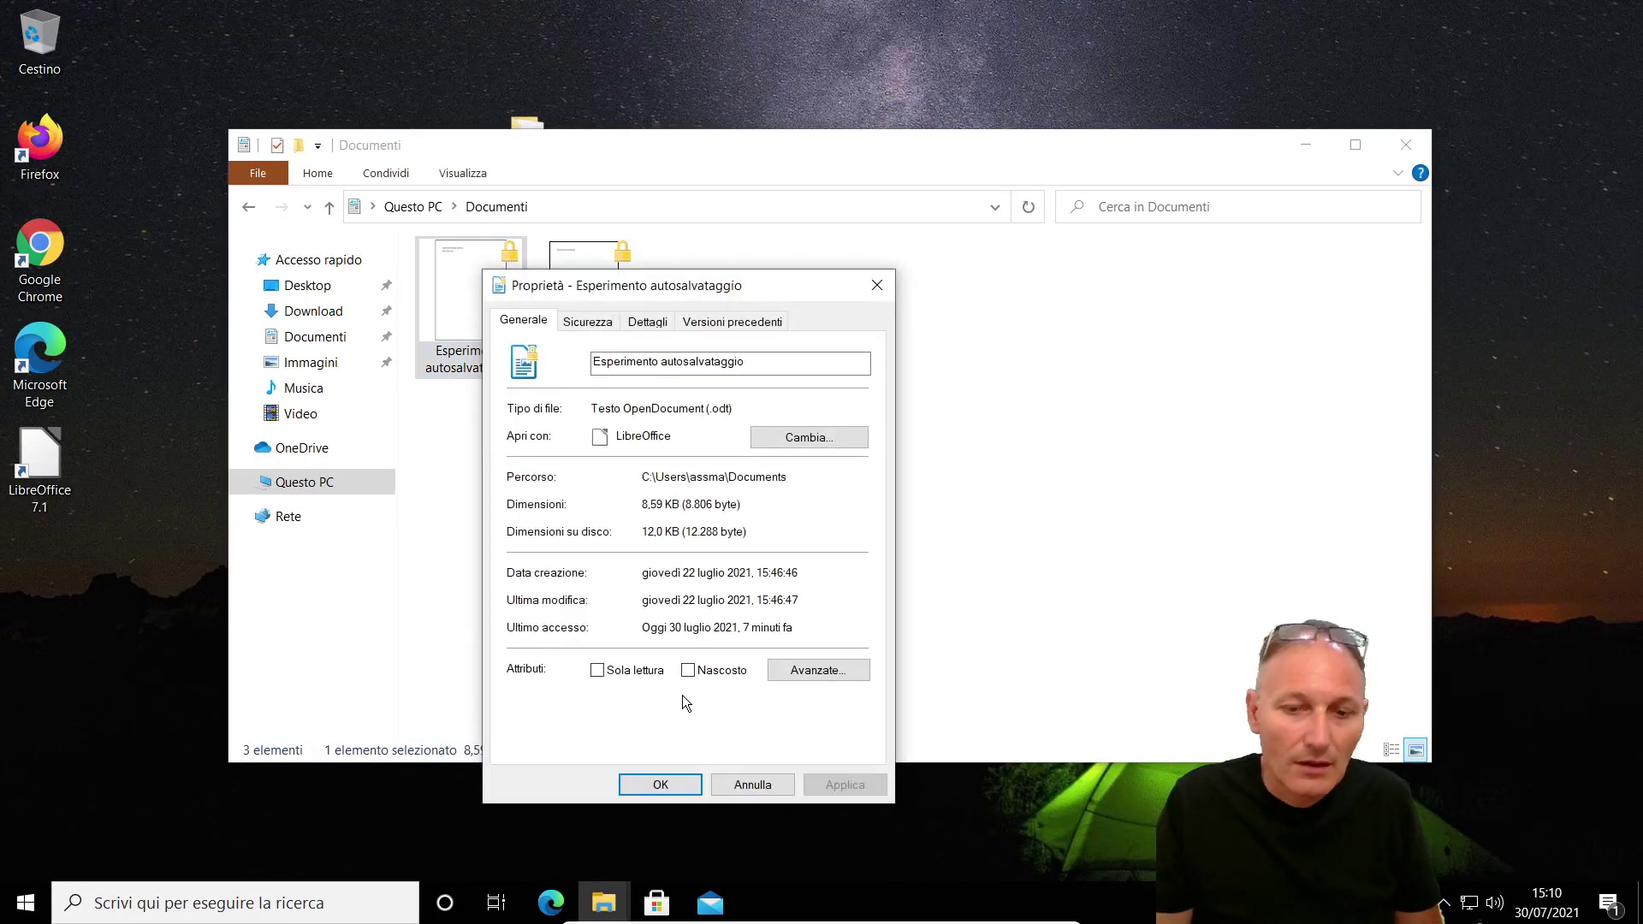
pyautogui.click(801, 672)
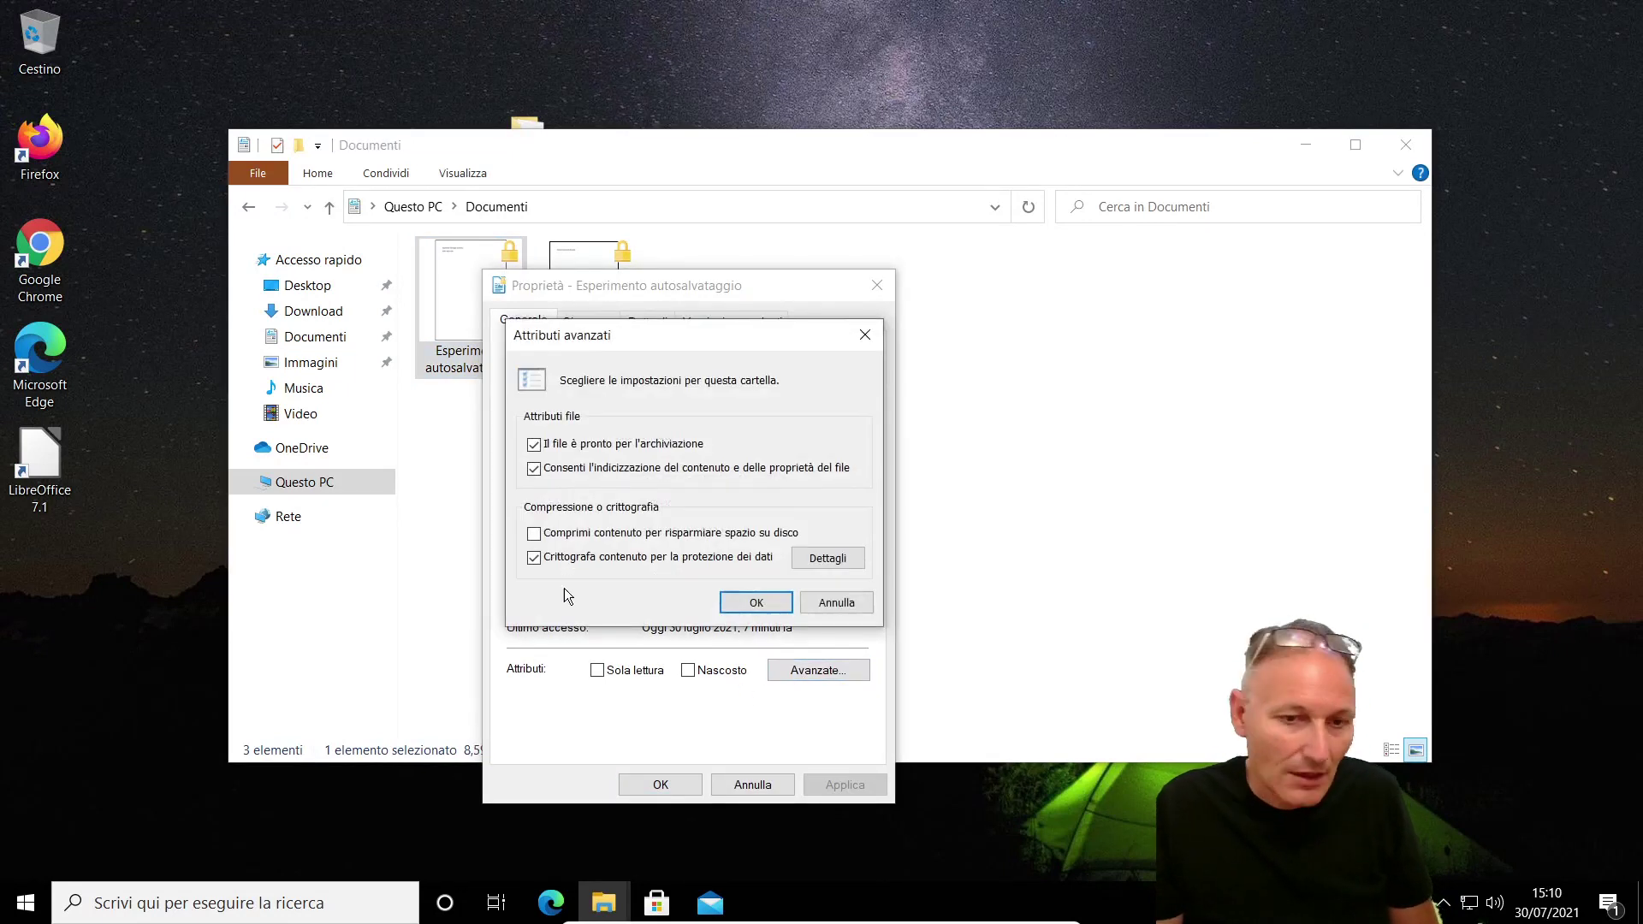
pyautogui.click(563, 561)
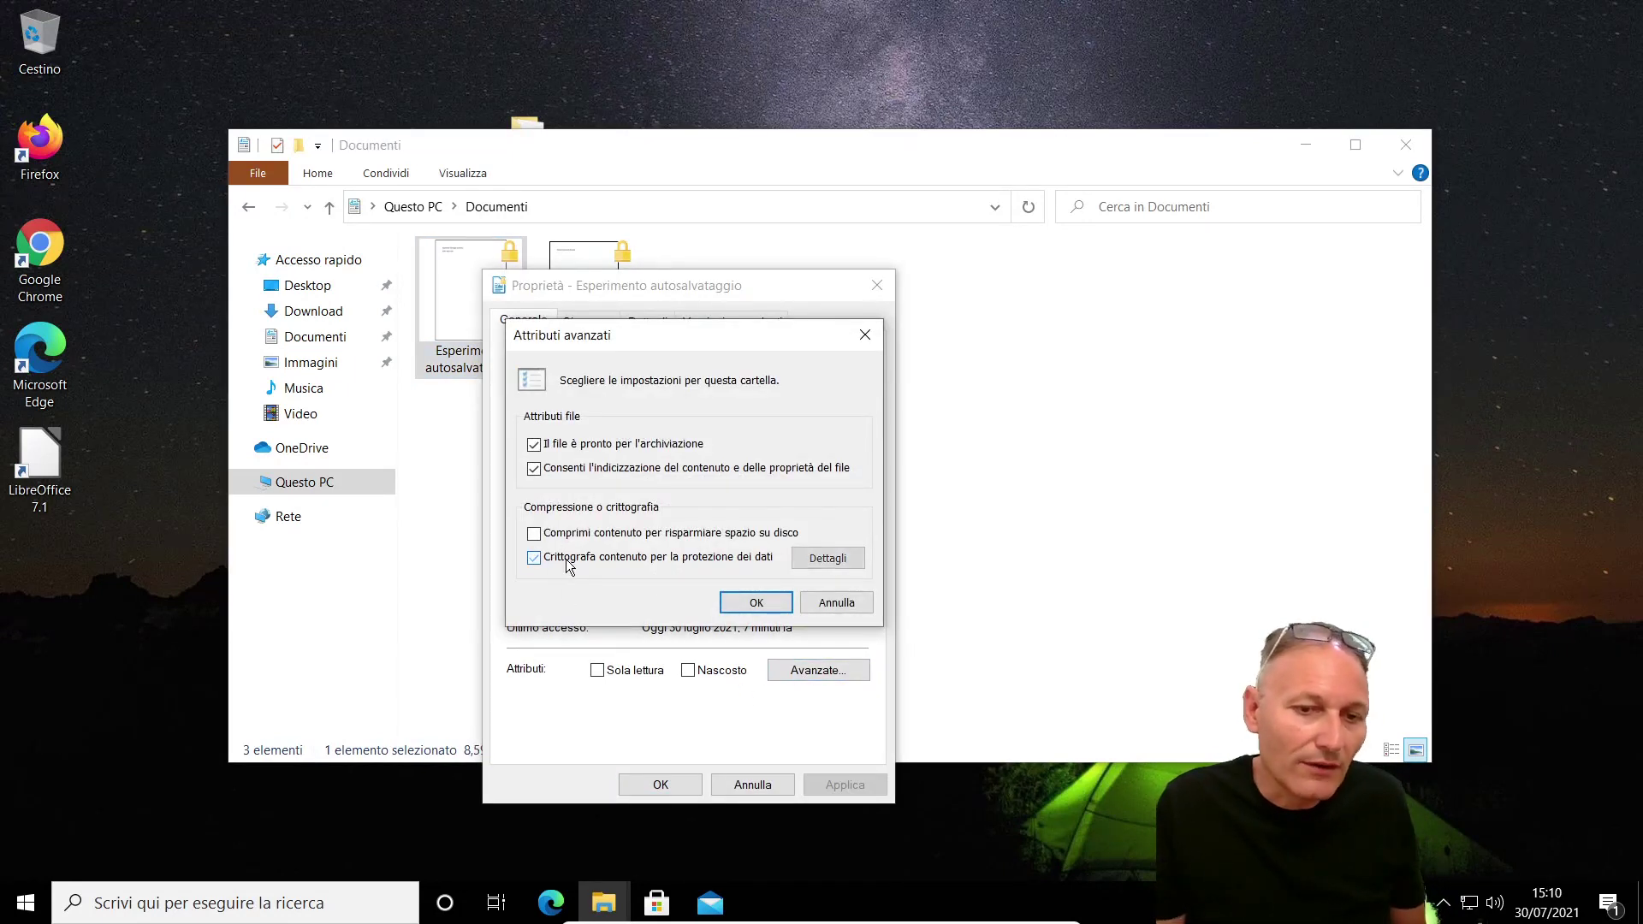
pyautogui.click(744, 606)
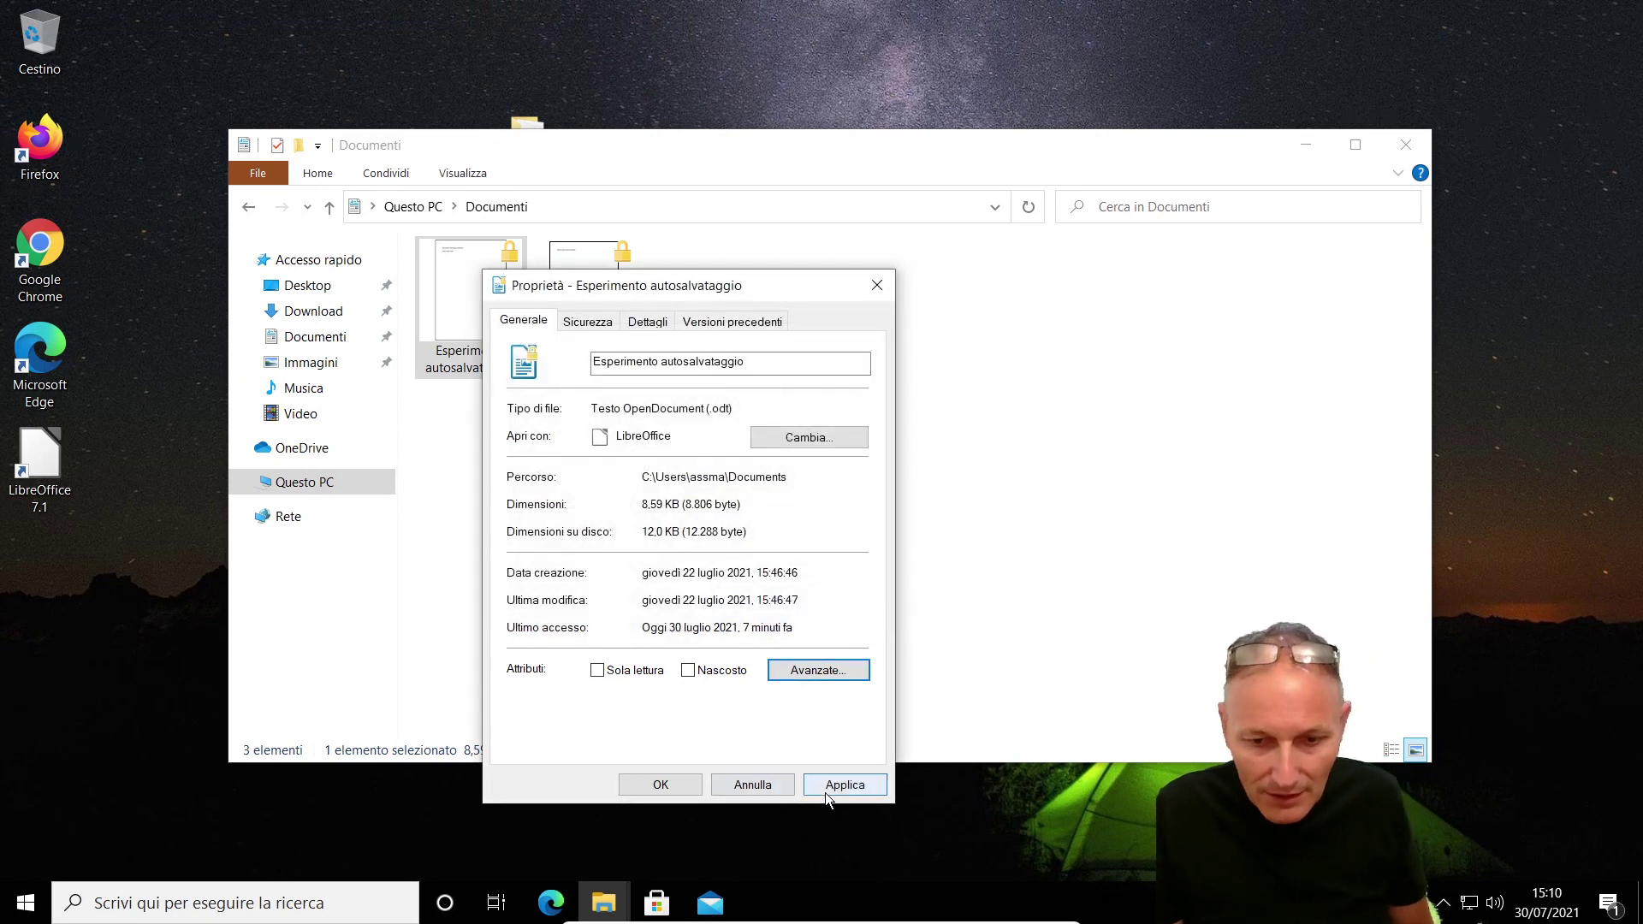
pyautogui.click(835, 786)
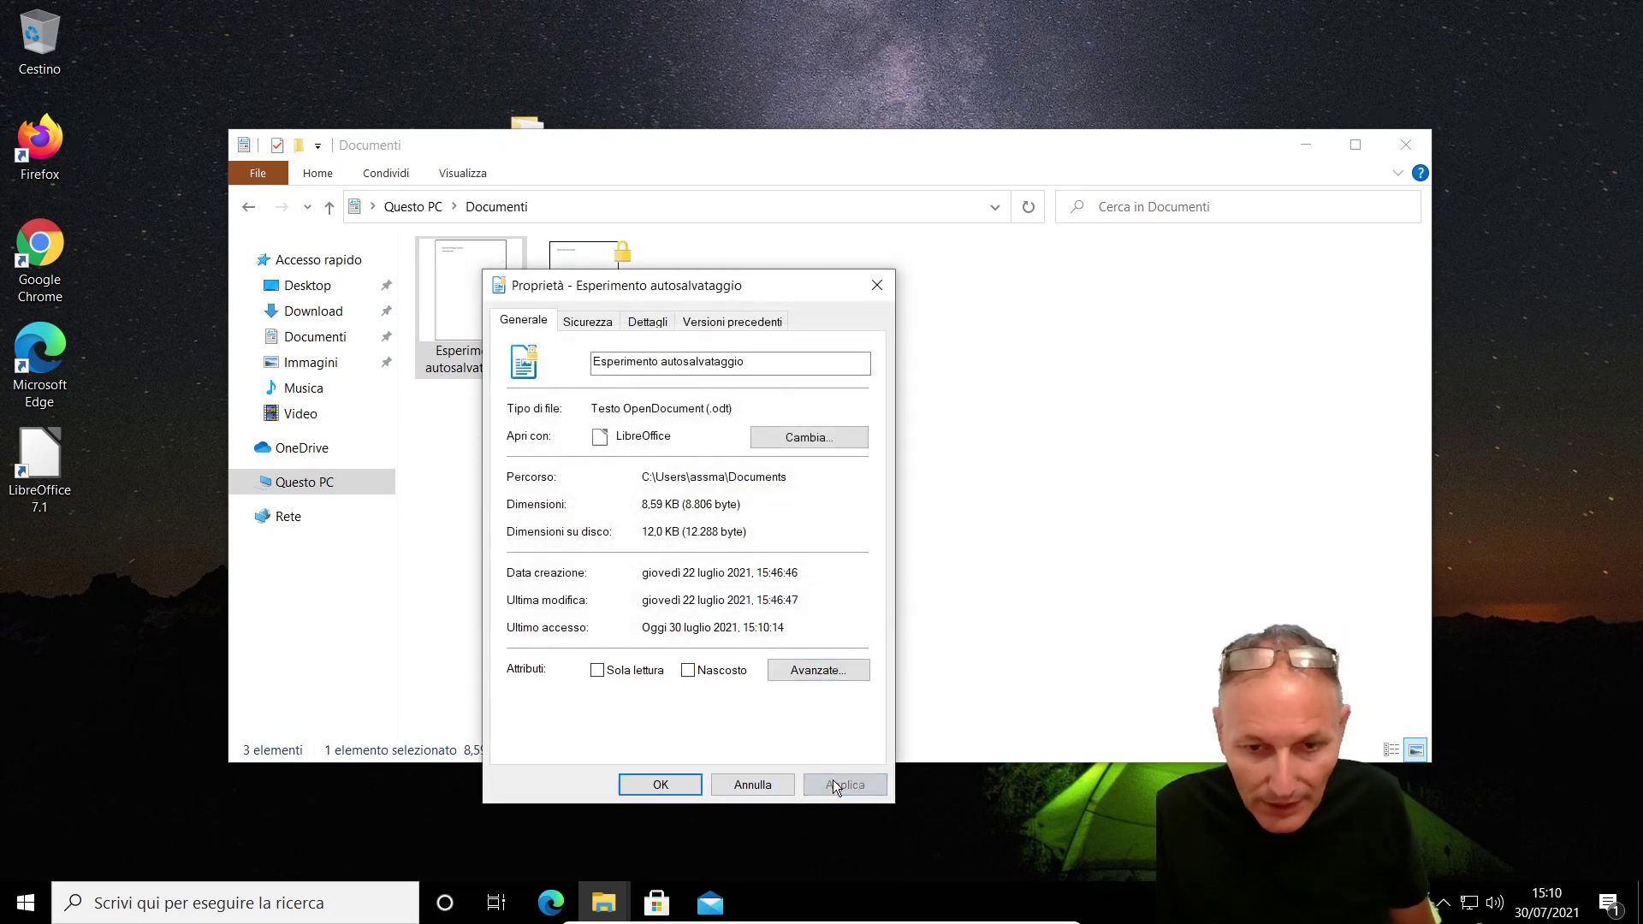
pyautogui.click(679, 785)
pyautogui.click(552, 587)
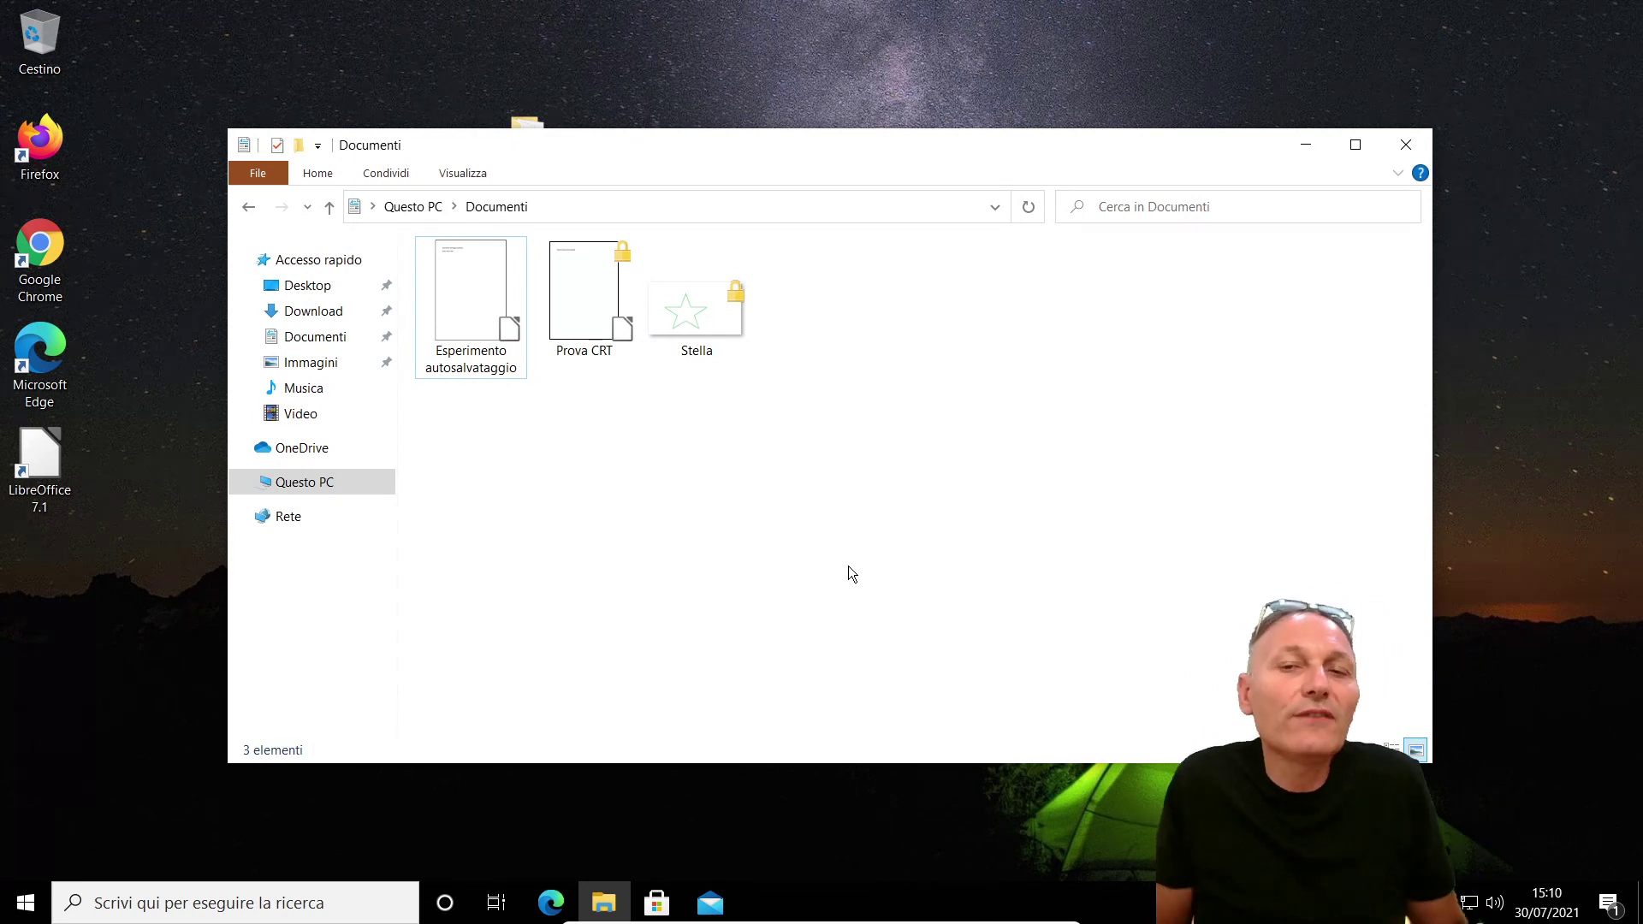
# Open the encrypted "Prova CRT" document in LibreOffice Writer to view its text, and close it.
pyautogui.doubleClick(588, 309)
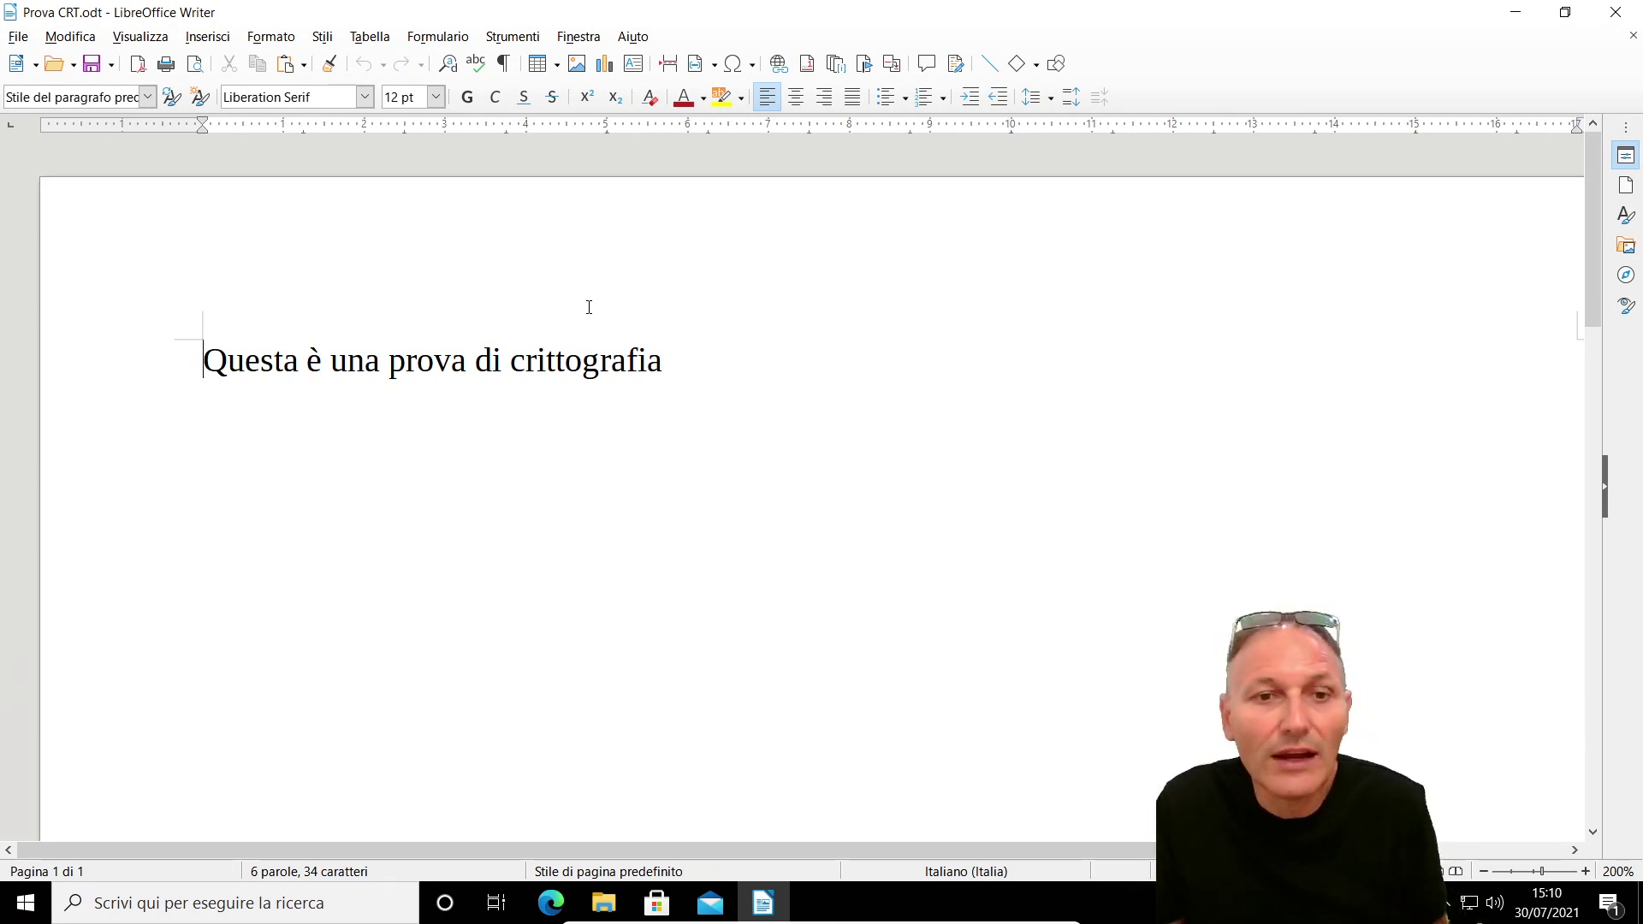
pyautogui.click(1613, 13)
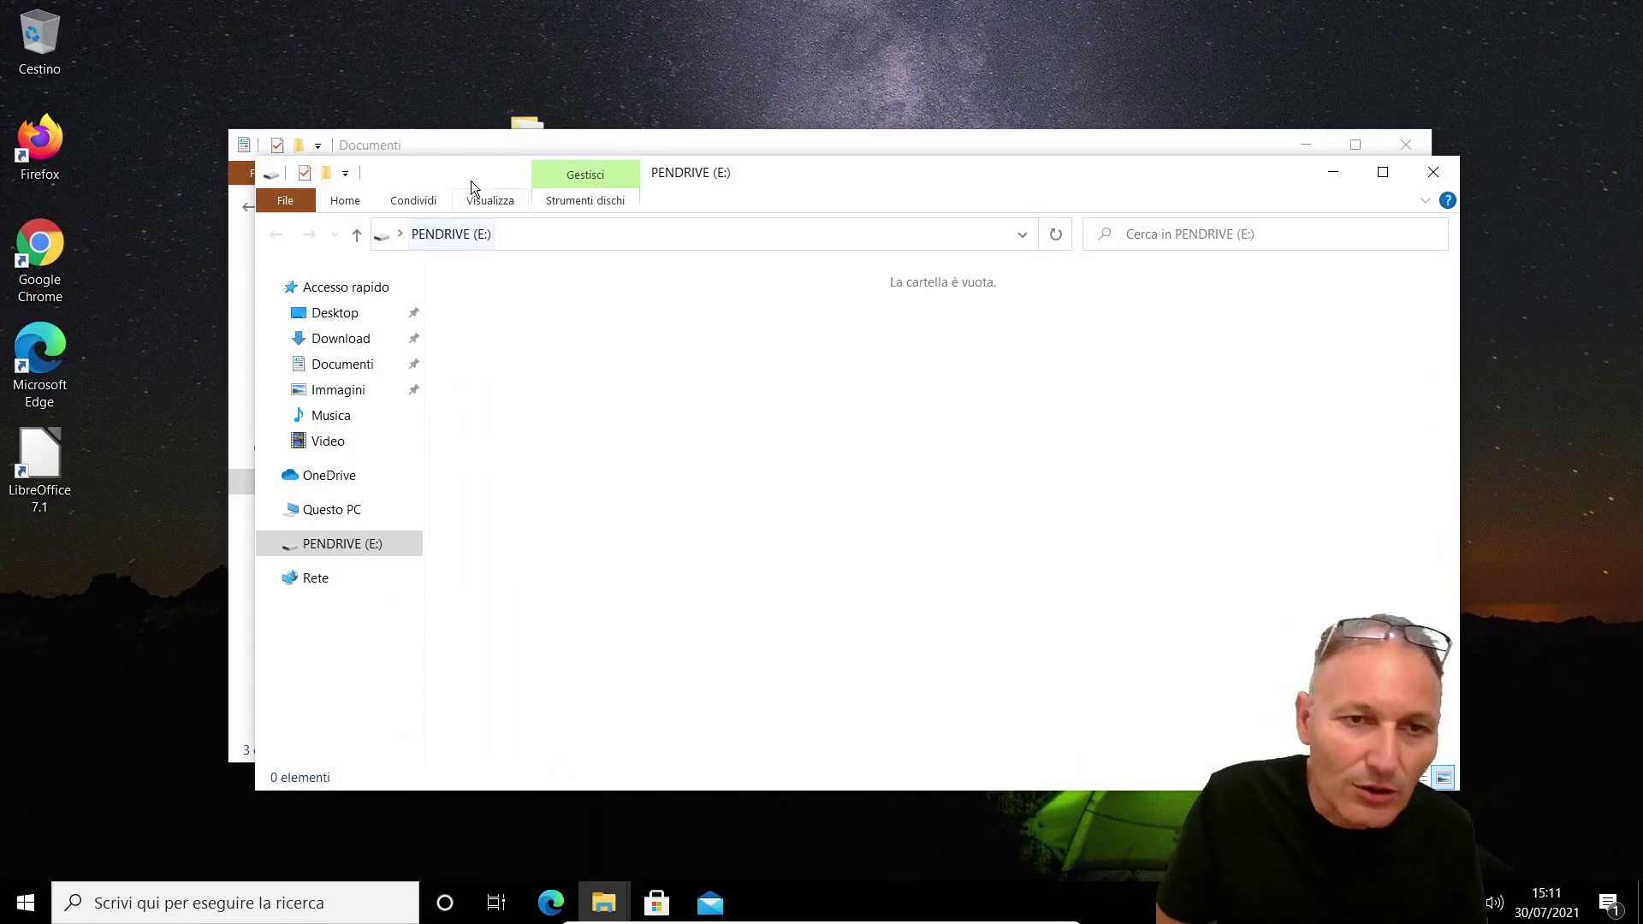
# Place the PENDRIVE (E:) window beside Documenti and copy the encrypted "Prova CRT" and "Stella" files onto the drive.
pyautogui.moveTo(472, 173); pyautogui.dragTo(1041, 218)
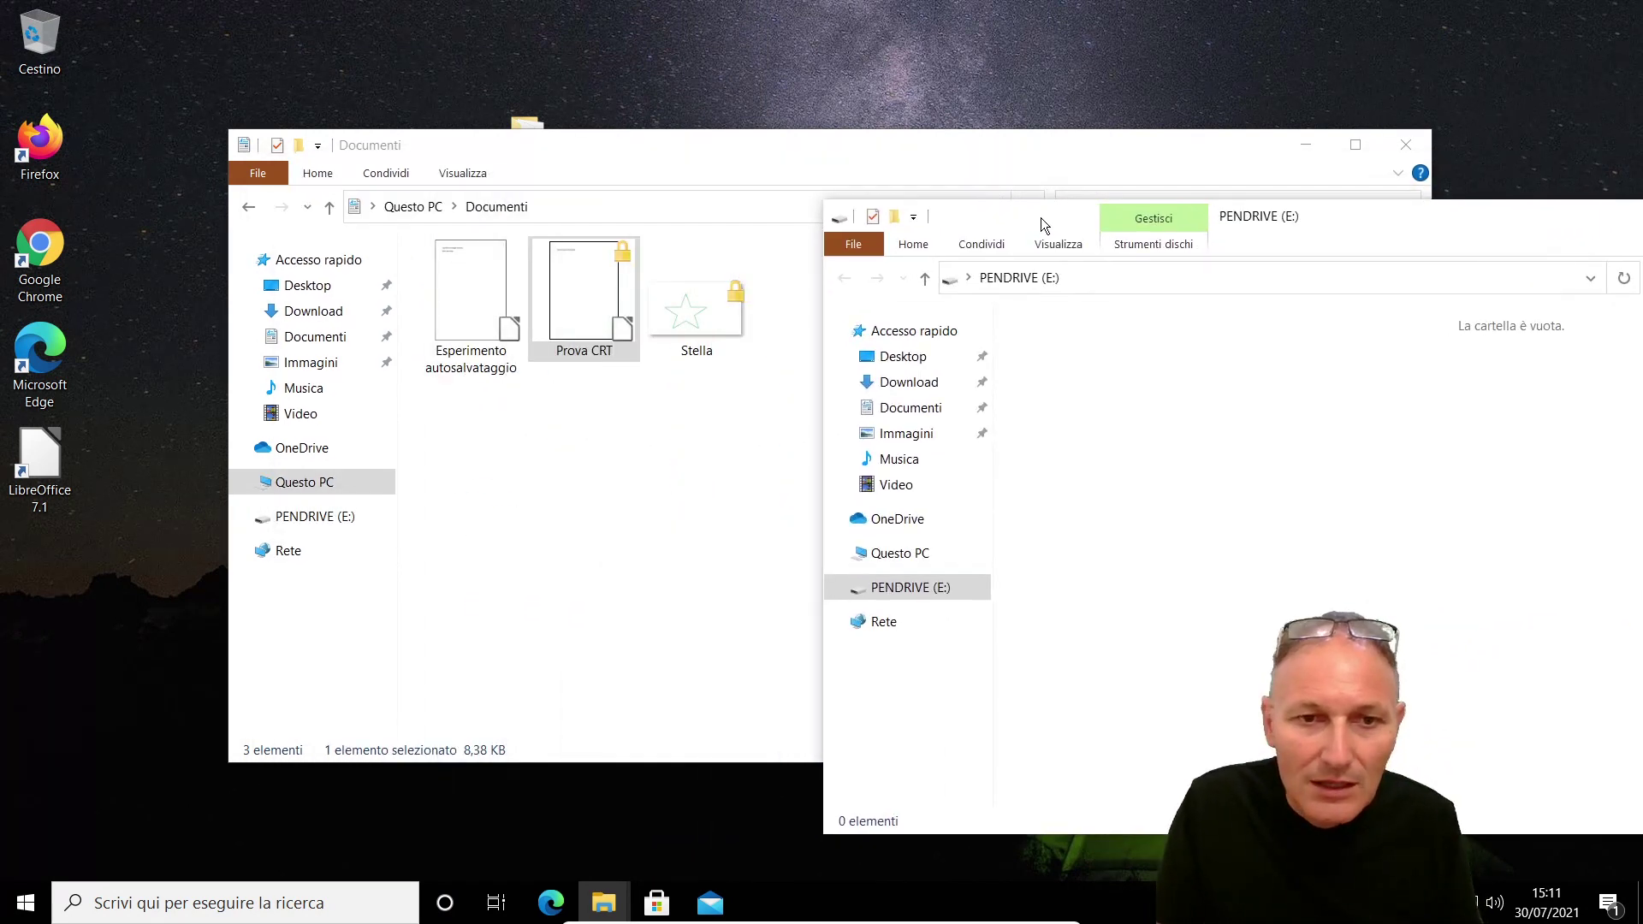
pyautogui.moveTo(542, 459); pyautogui.dragTo(1512, 514)
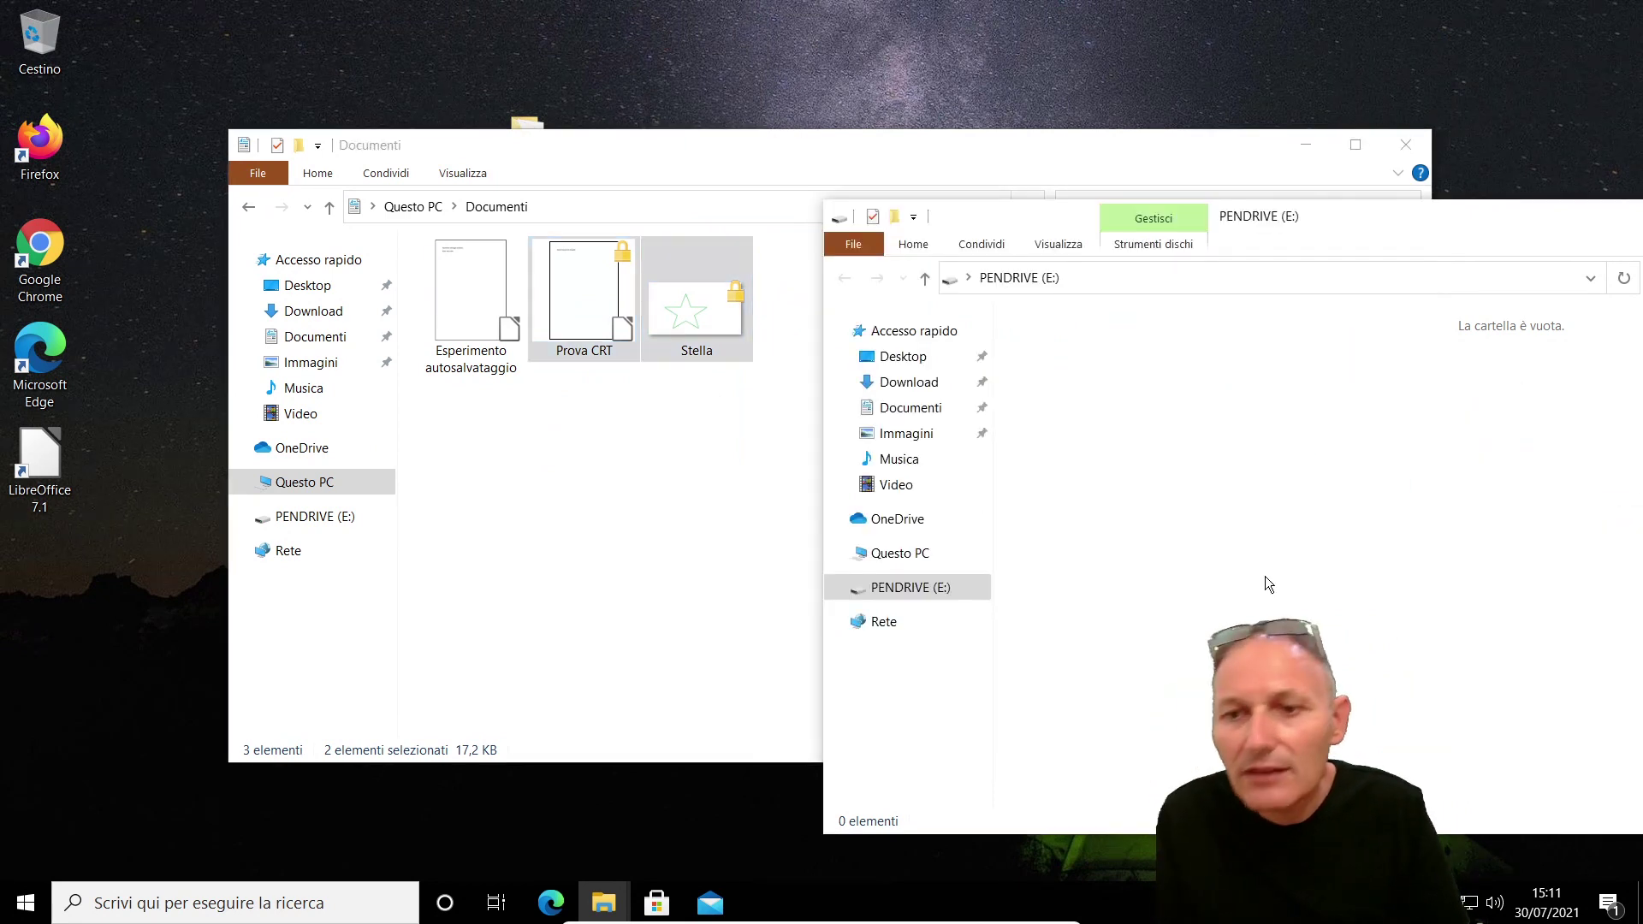
pyautogui.click(1086, 515)
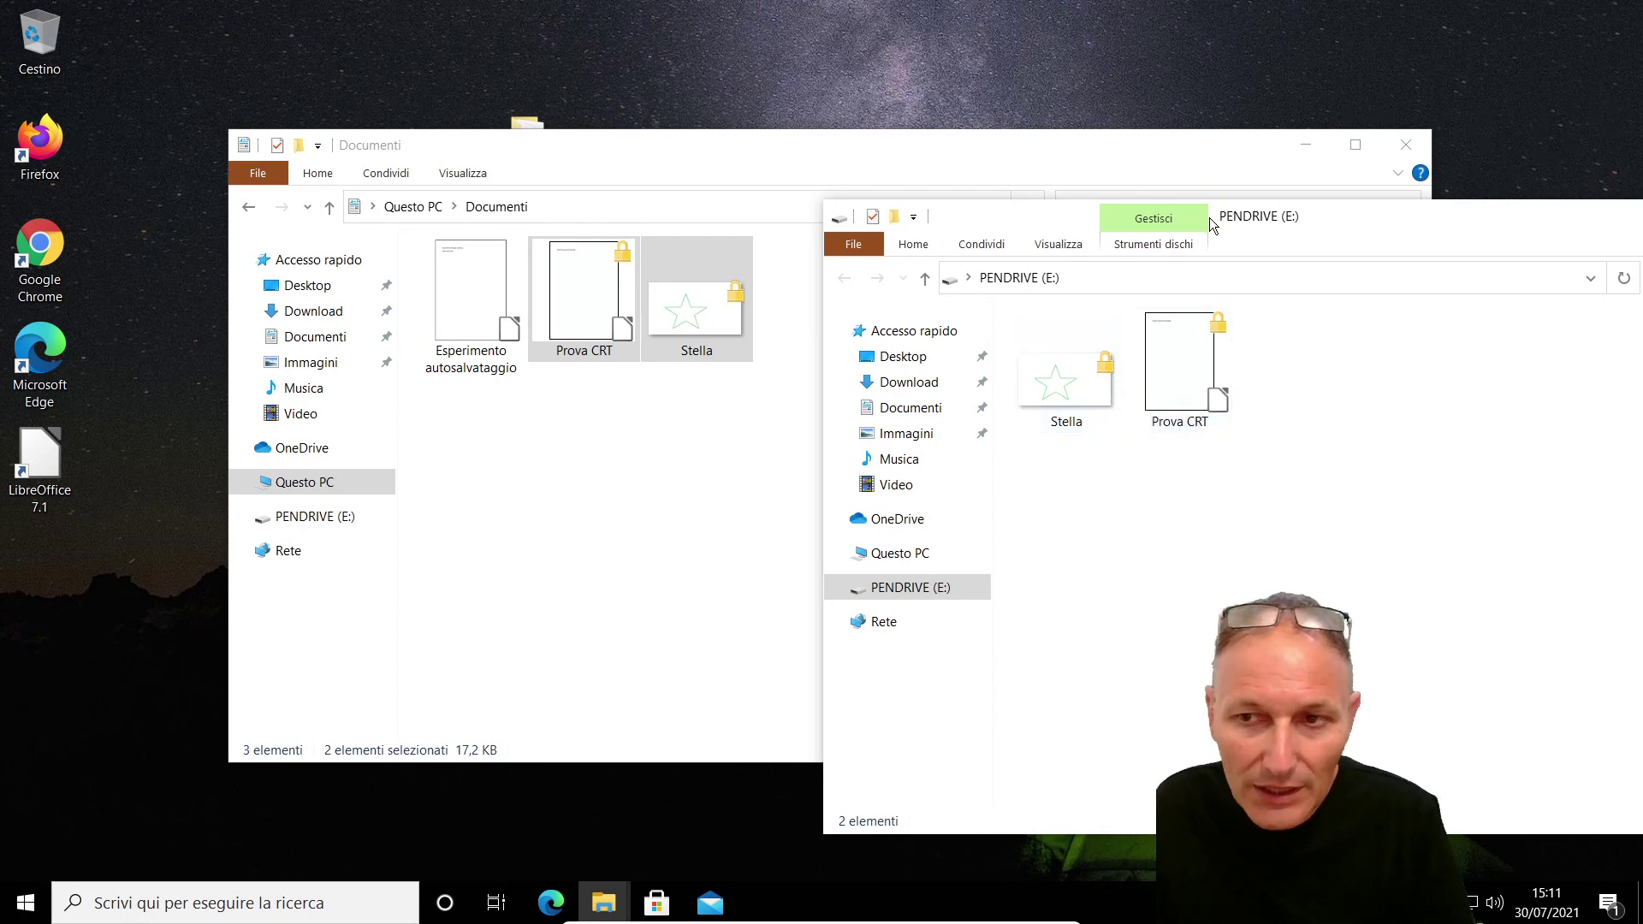
pyautogui.moveTo(1377, 221); pyautogui.dragTo(864, 158)
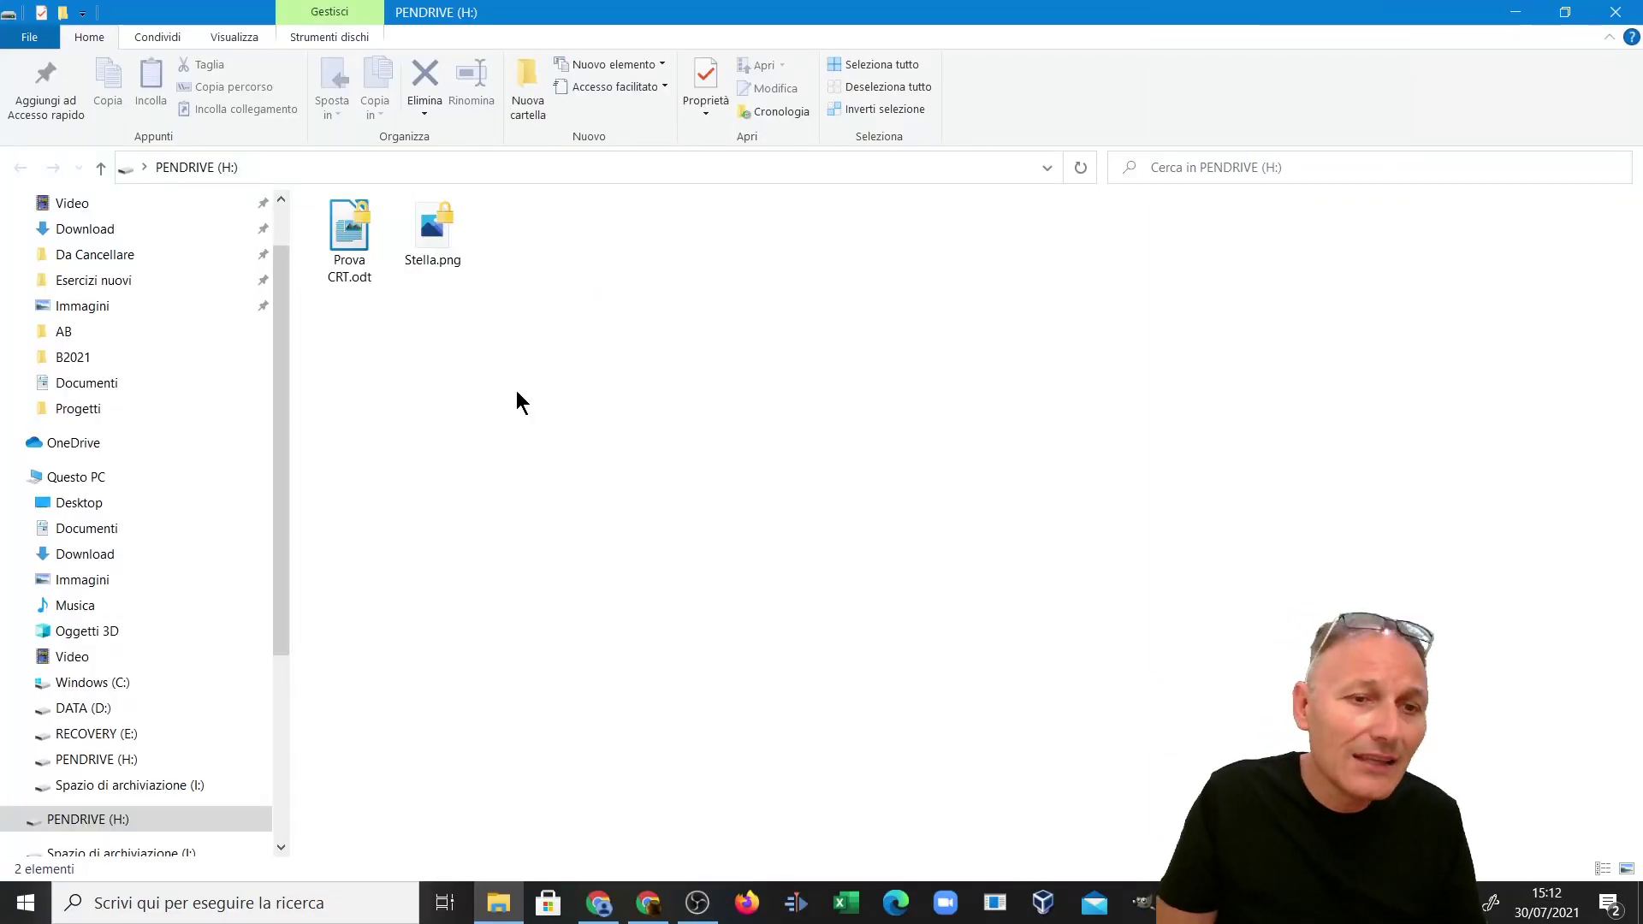
# On the other computer, try to view "Stella.png" from PENDRIVE (H:) and close the photo viewer.
pyautogui.doubleClick(437, 225)
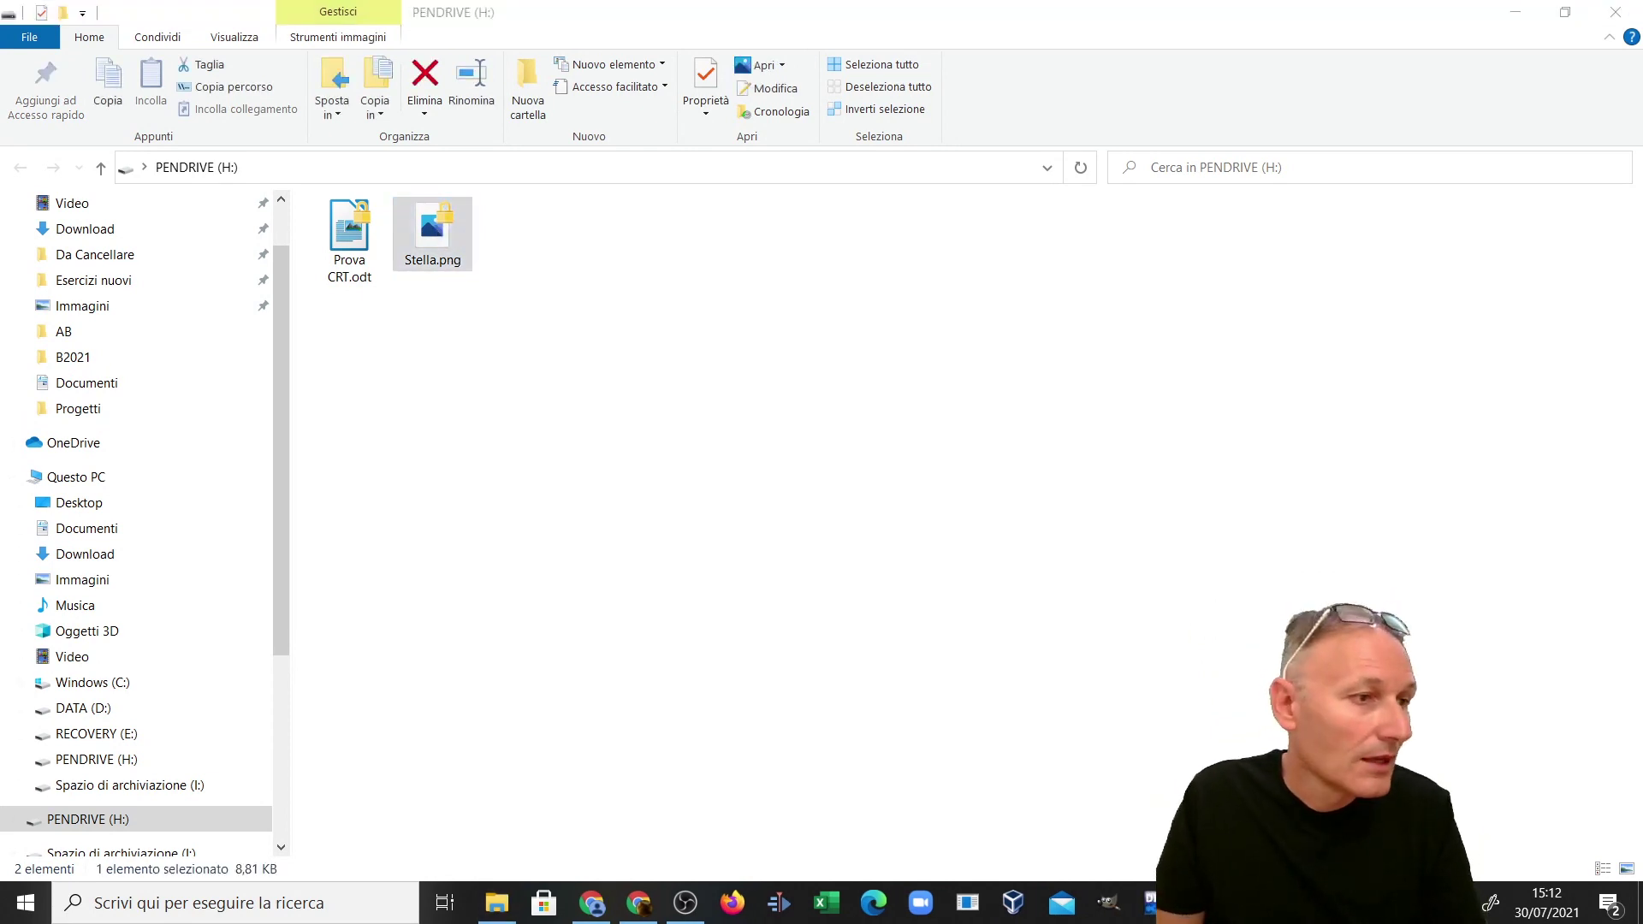
pyautogui.moveTo(1346, 242); pyautogui.dragTo(1033, 99)
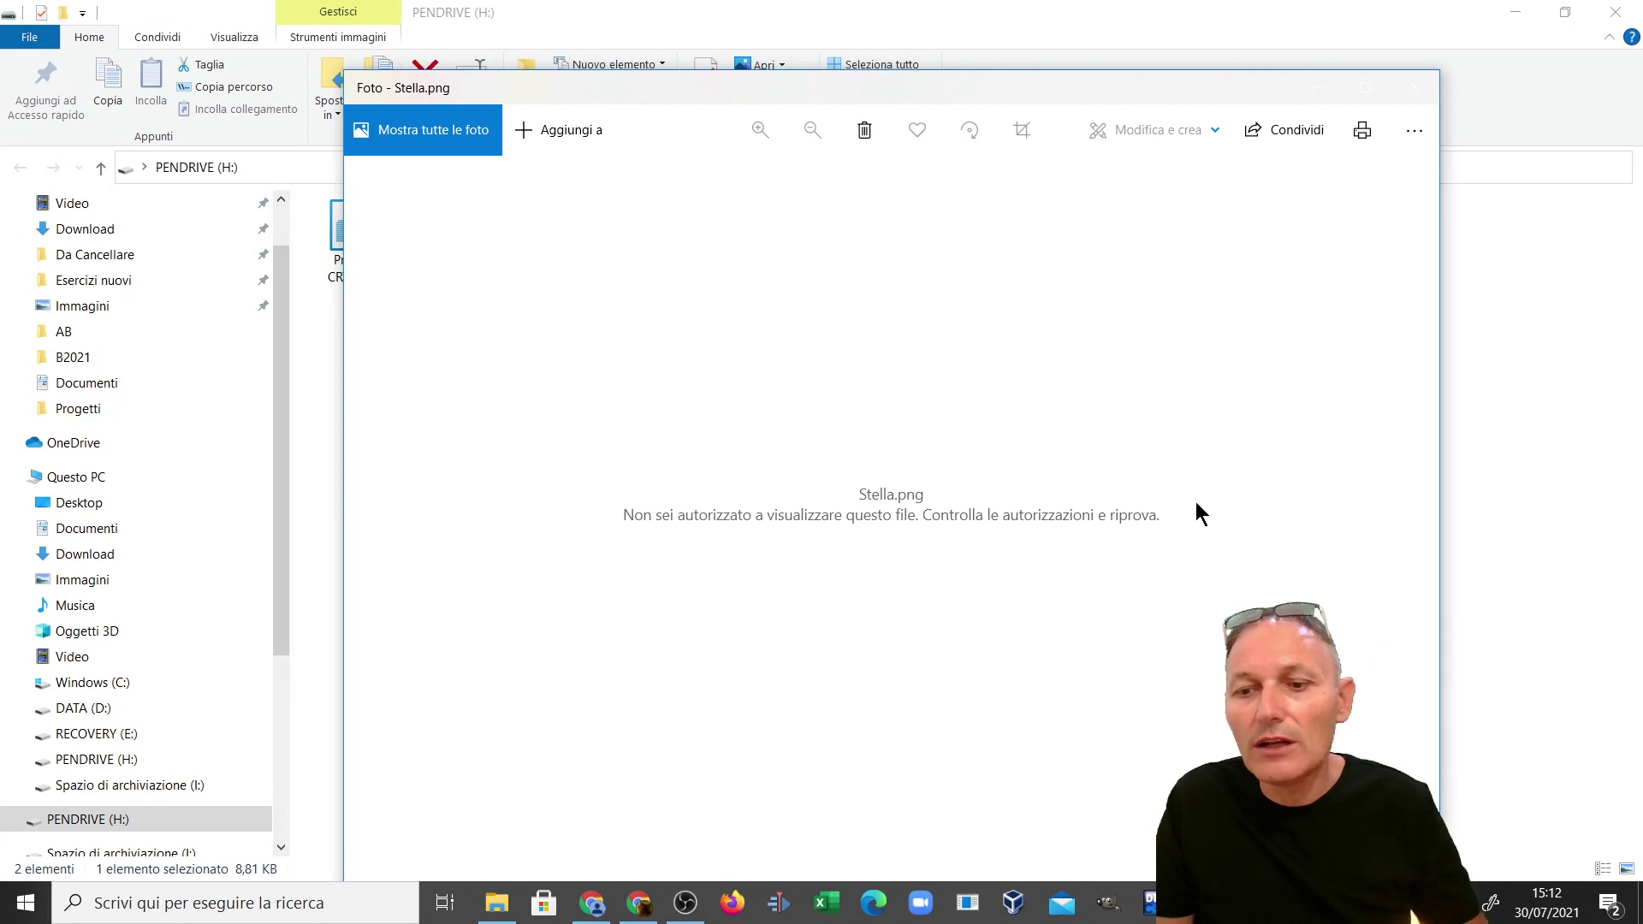
pyautogui.click(1406, 89)
pyautogui.click(476, 390)
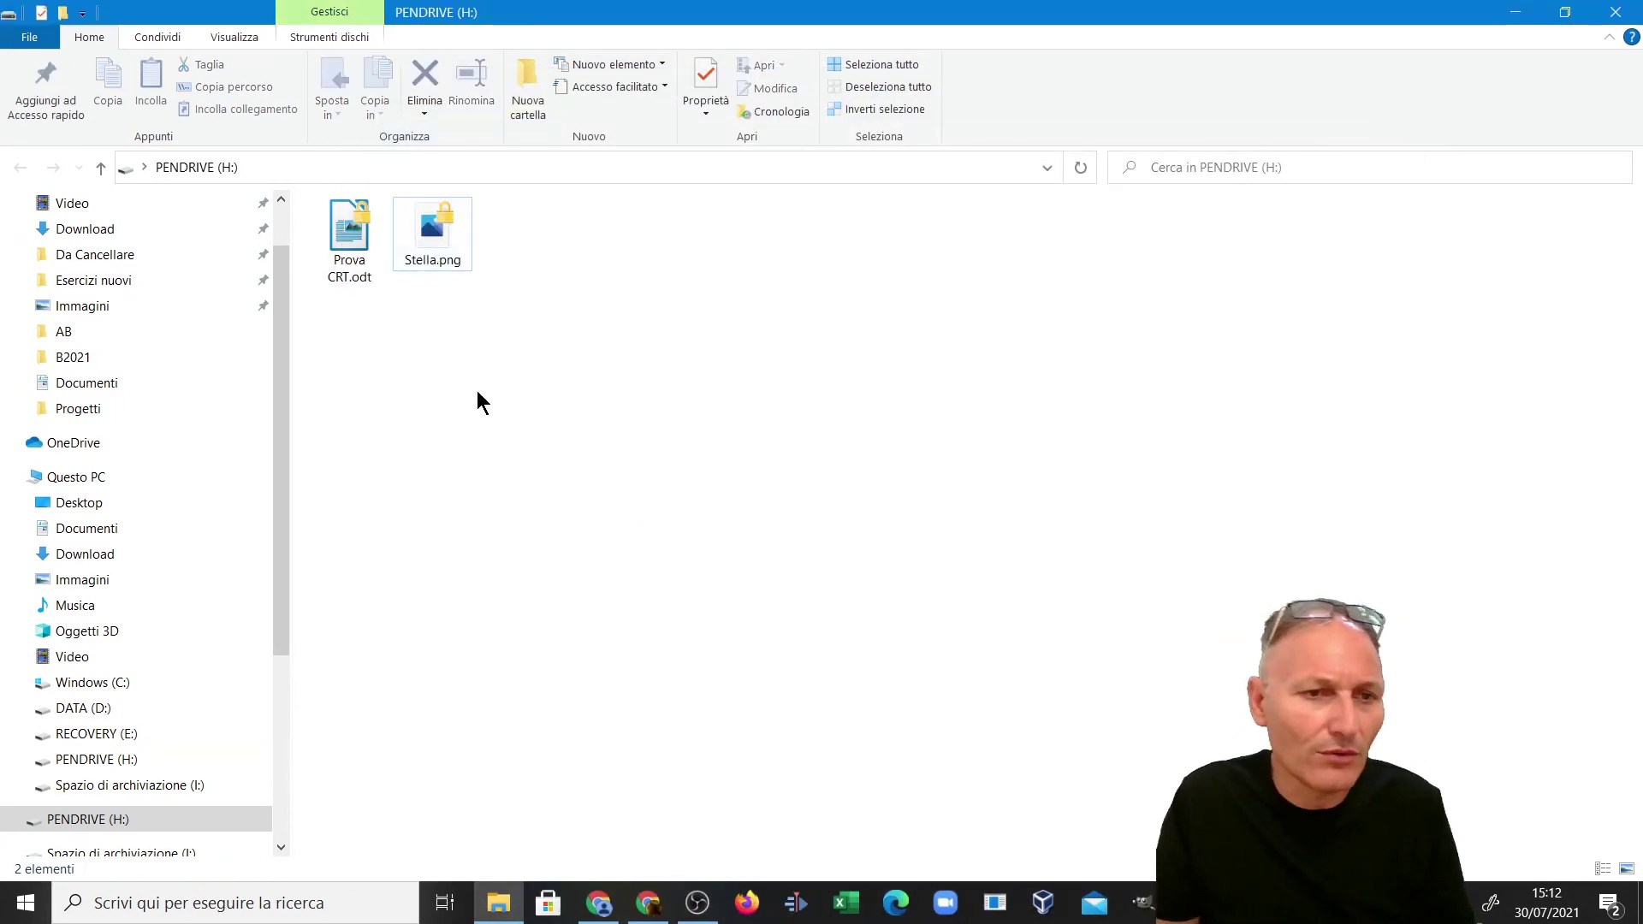
# Try to open "Prova CRT.odt" from PENDRIVE (H:) and dismiss the message.
pyautogui.click(346, 246)
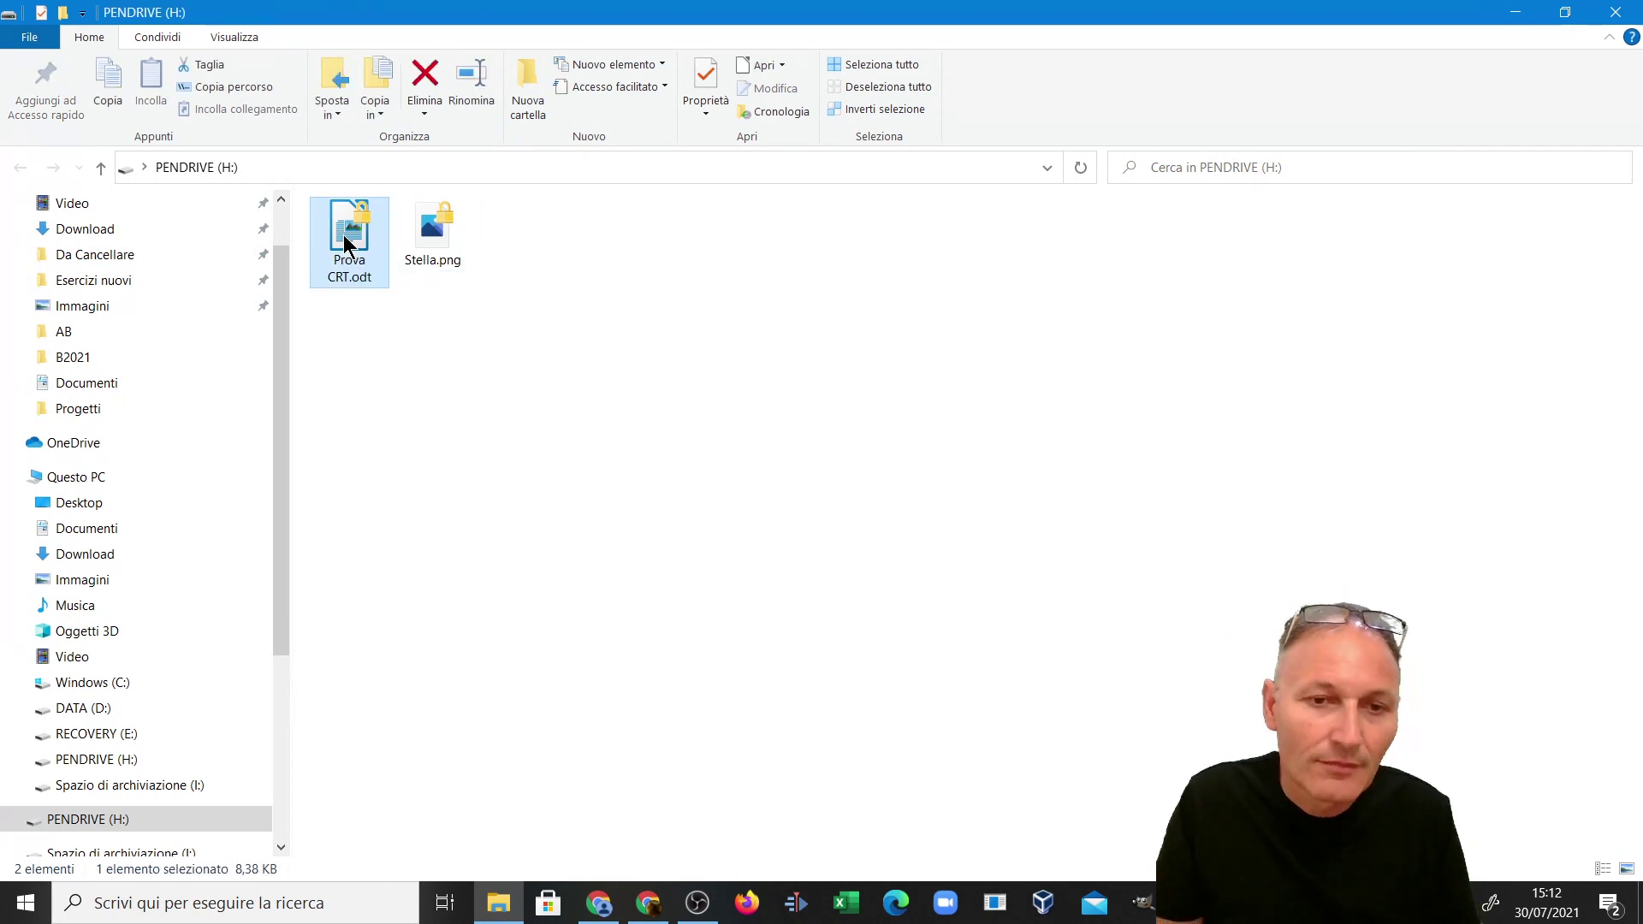
pyautogui.doubleClick(346, 245)
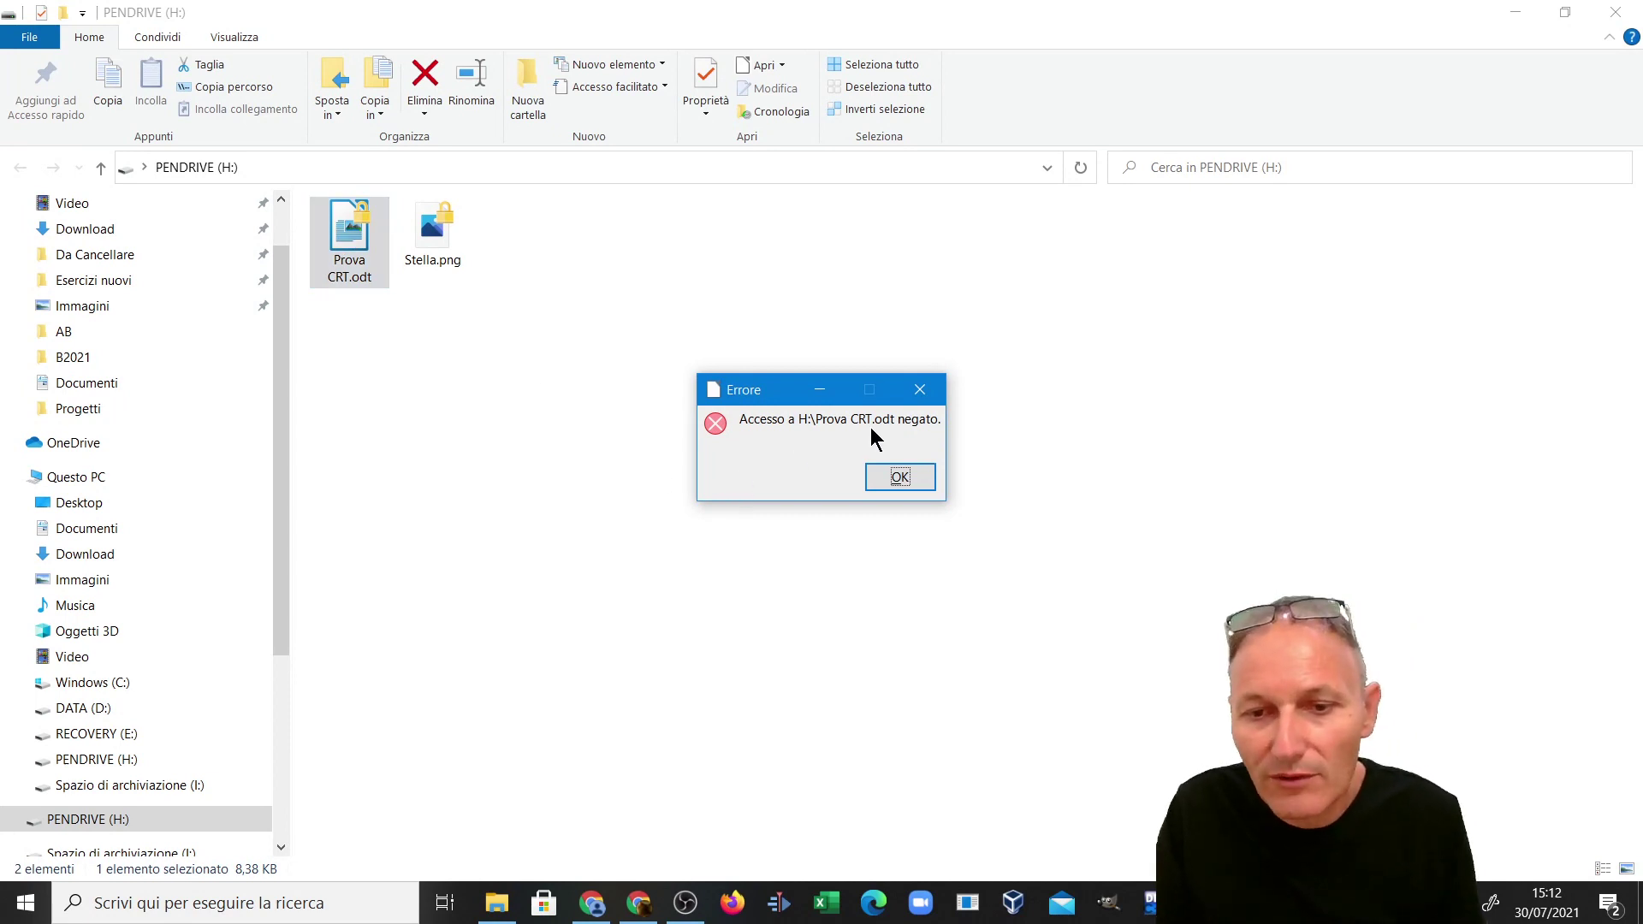
pyautogui.click(898, 476)
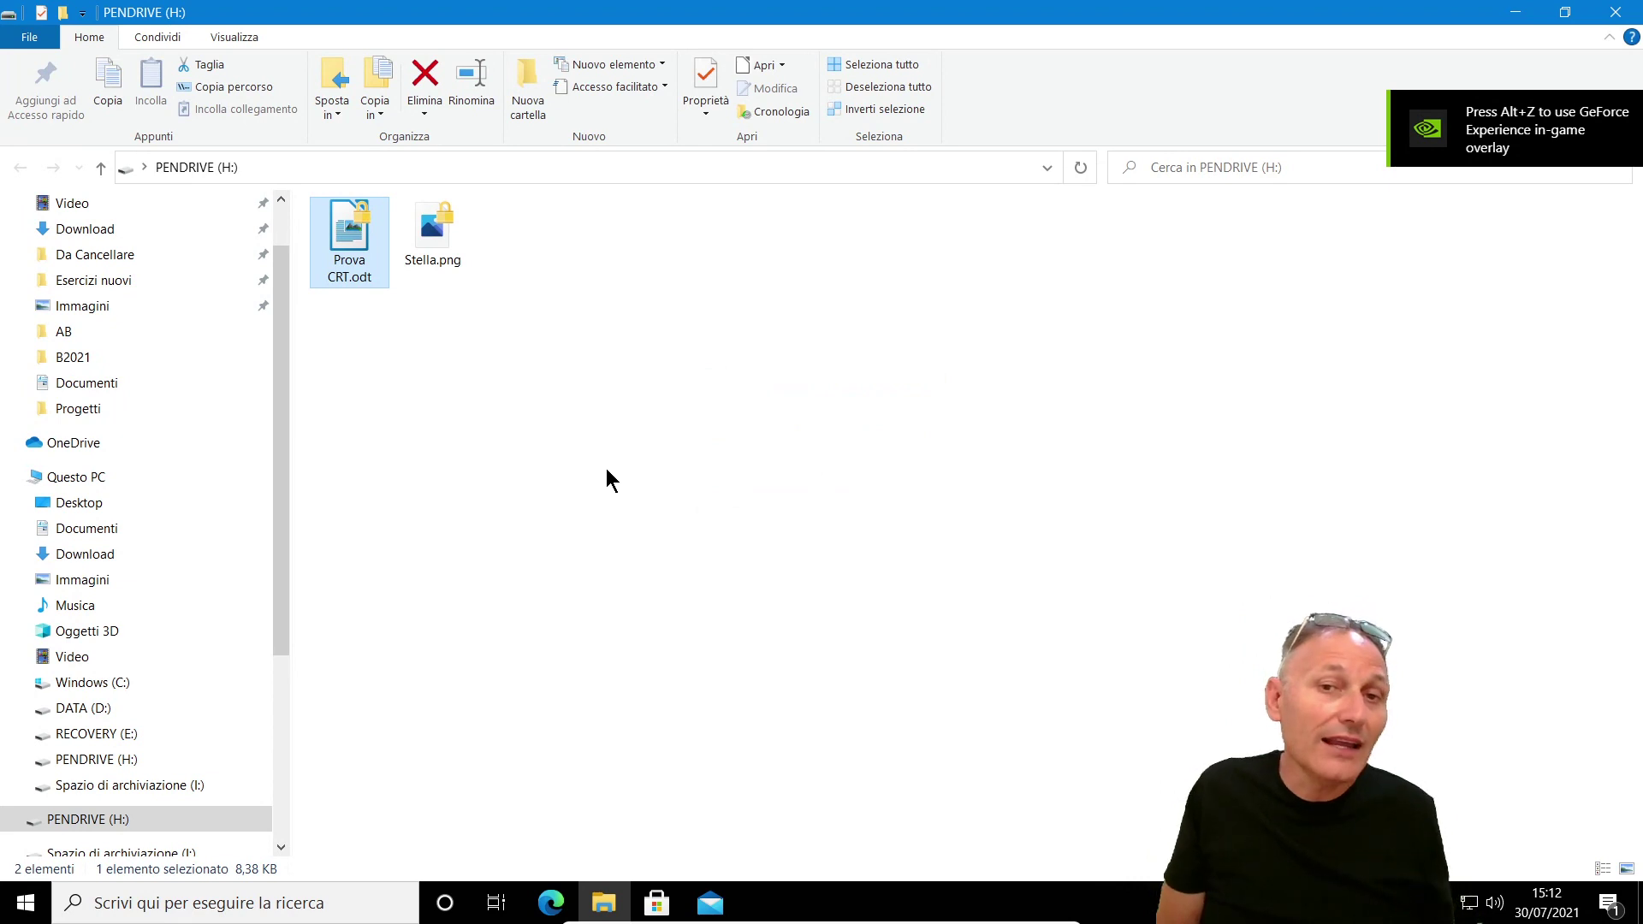